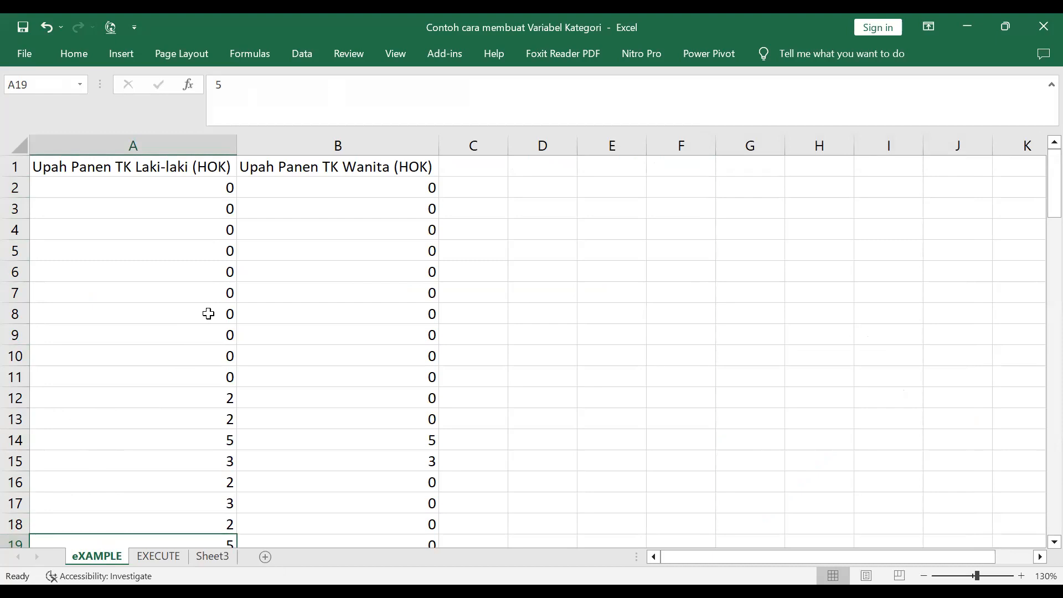
# Enter example dummy codes for row 12: 1 in cell C12 and 0 in cell D12
pyautogui.click(470, 192)
pyautogui.click(540, 187)
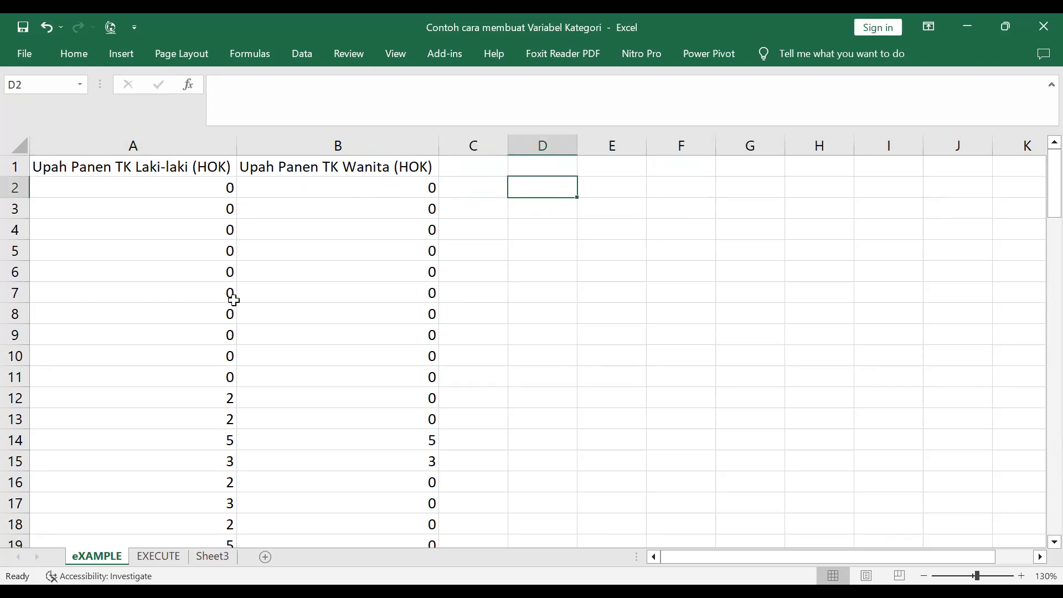
pyautogui.click(214, 399)
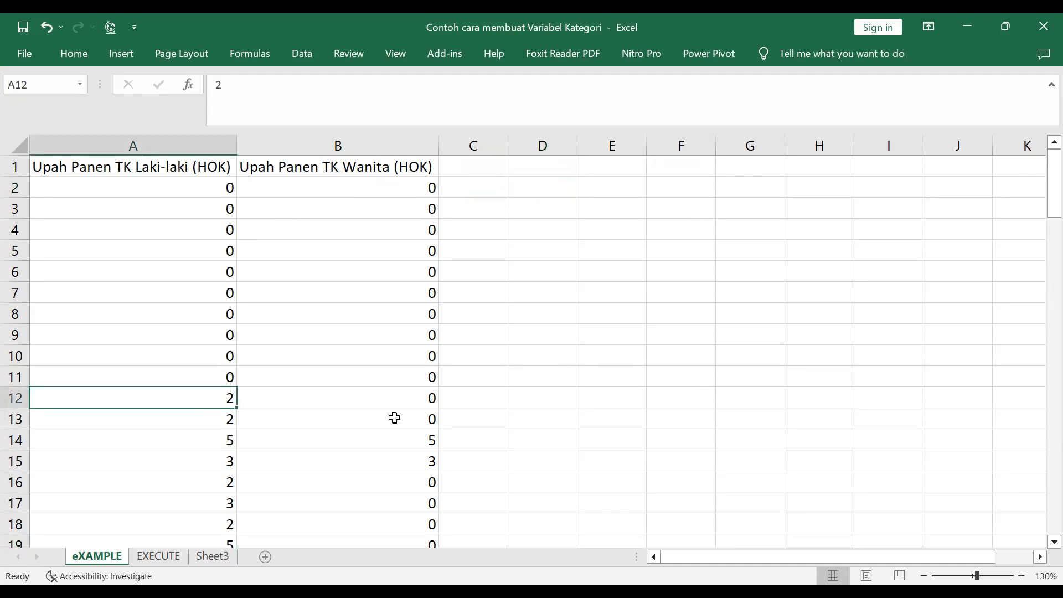
pyautogui.click(480, 403)
pyautogui.write('1')
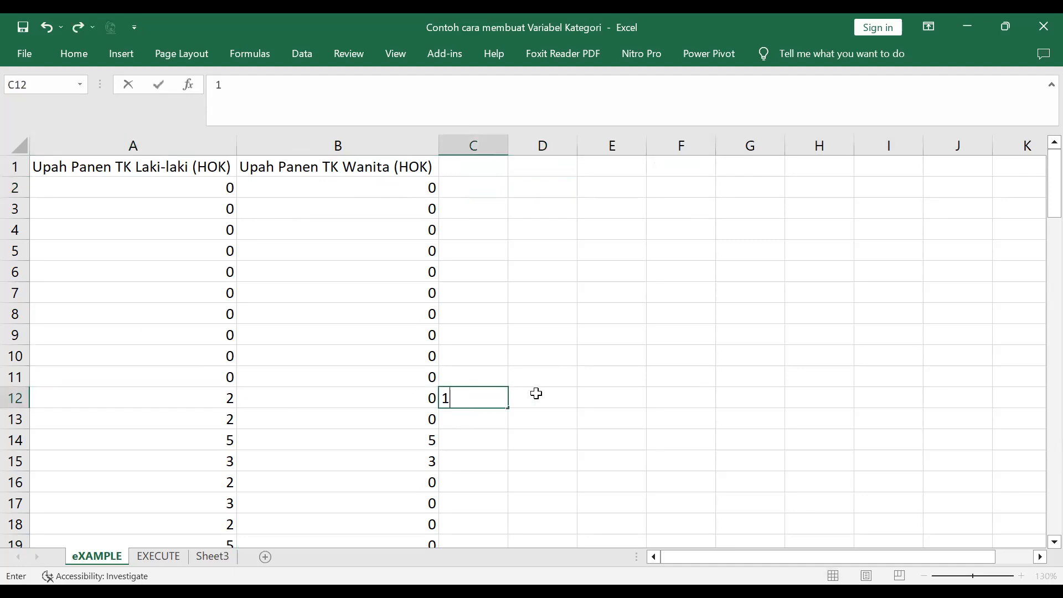
pyautogui.click(542, 398)
pyautogui.write('0')
pyautogui.click(546, 426)
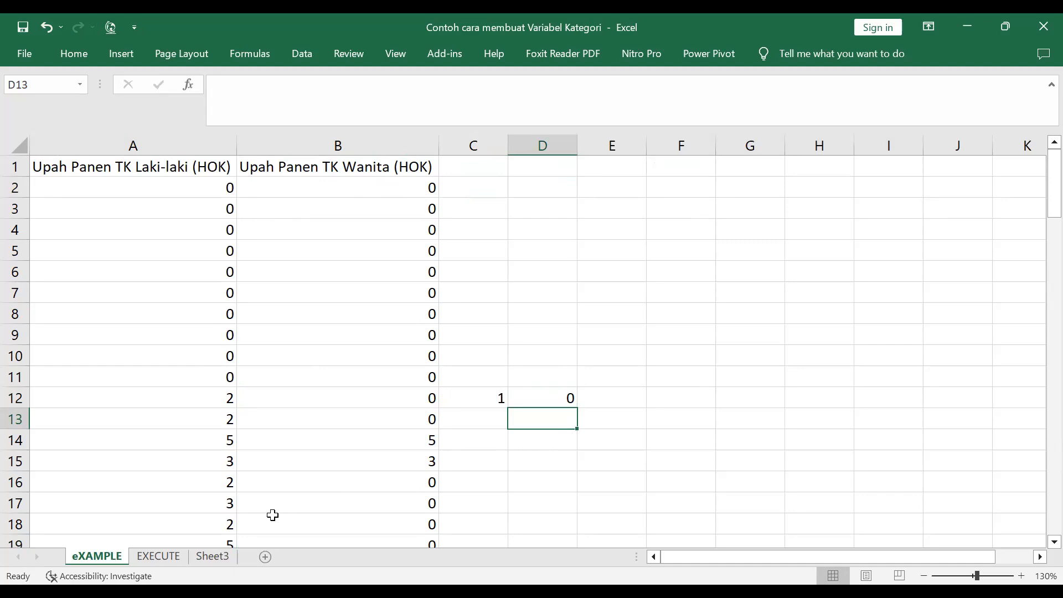
# Switch to the EXECUTE sheet and clear the existing formula from cell C2
pyautogui.click(149, 560)
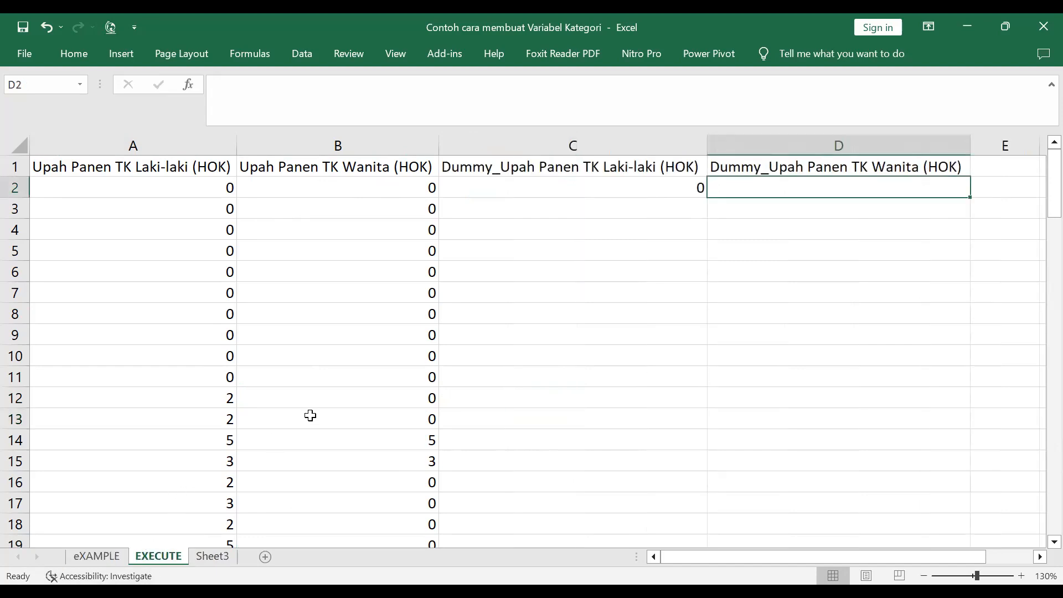
pyautogui.click(577, 192)
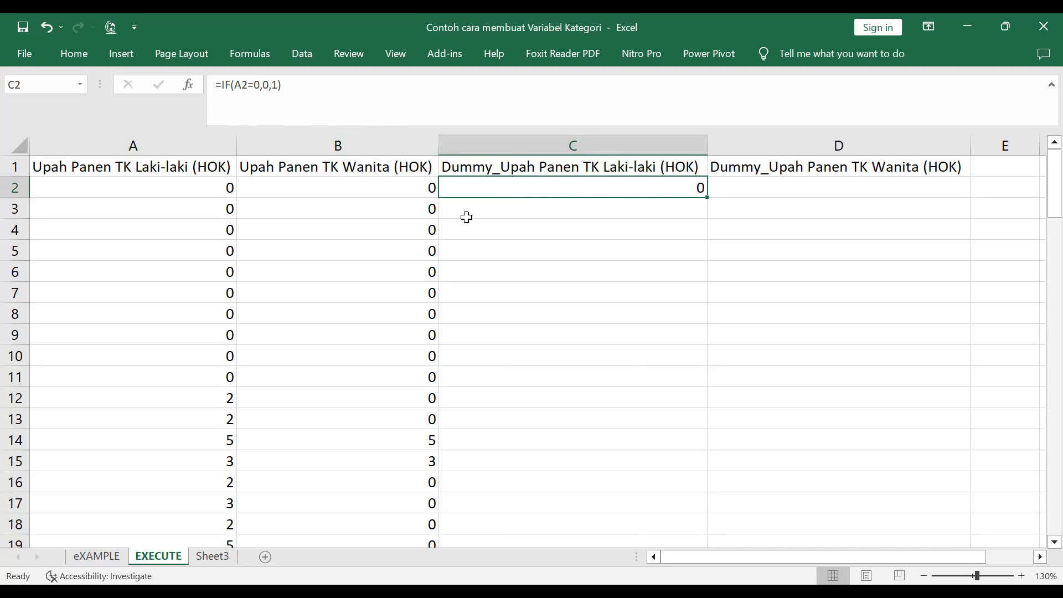
pyautogui.click(527, 208)
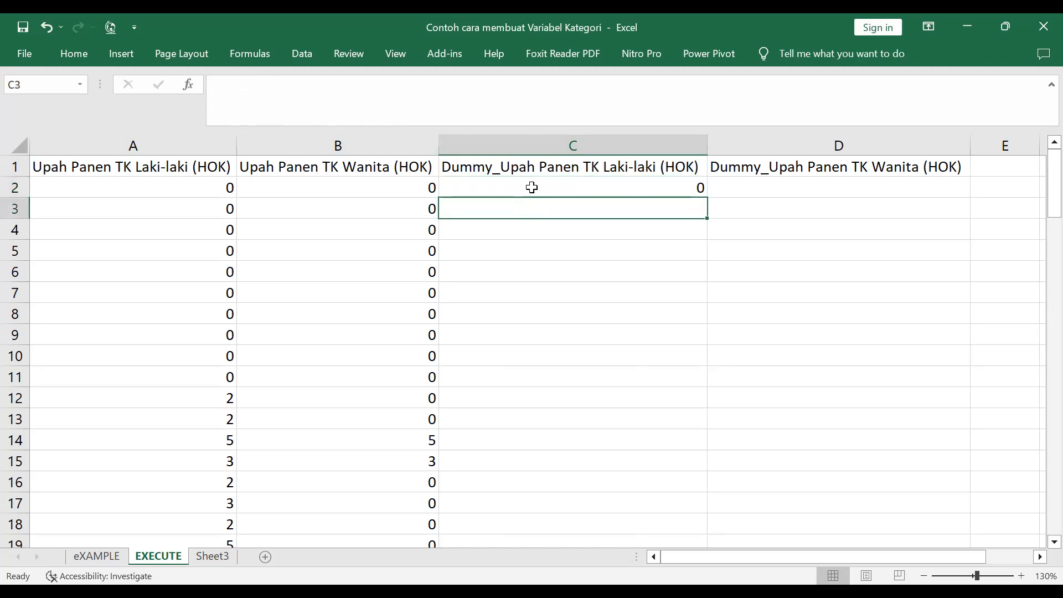
pyautogui.click(530, 187)
pyautogui.press('Delete')
# Enter the formula =IF(A2=0,0,1) in cell C2 under Dummy_Upah Panen TK Laki-laki (HOK)
pyautogui.write('=')
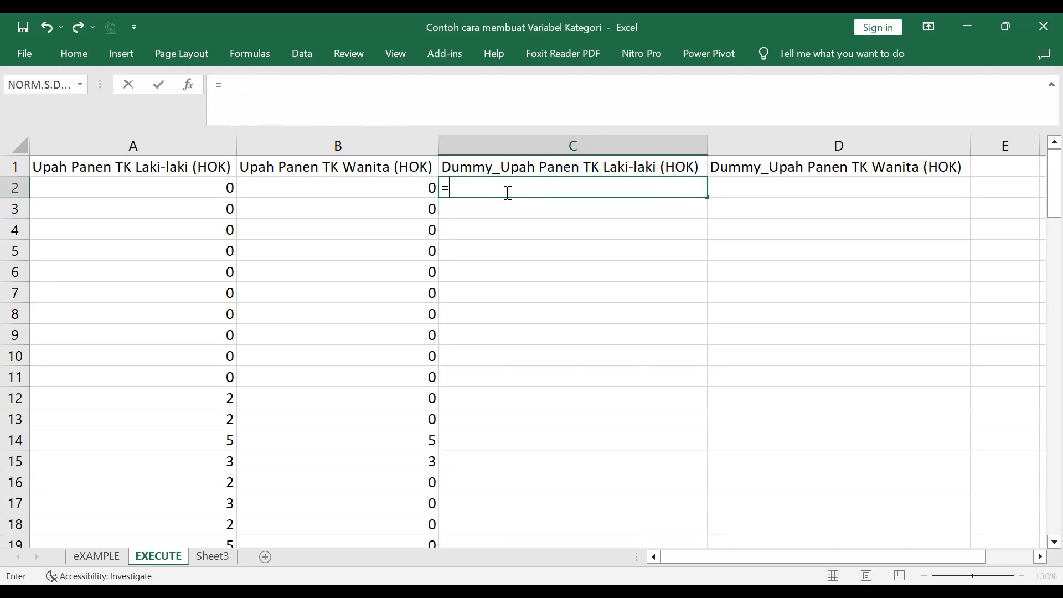
pyautogui.write('if')
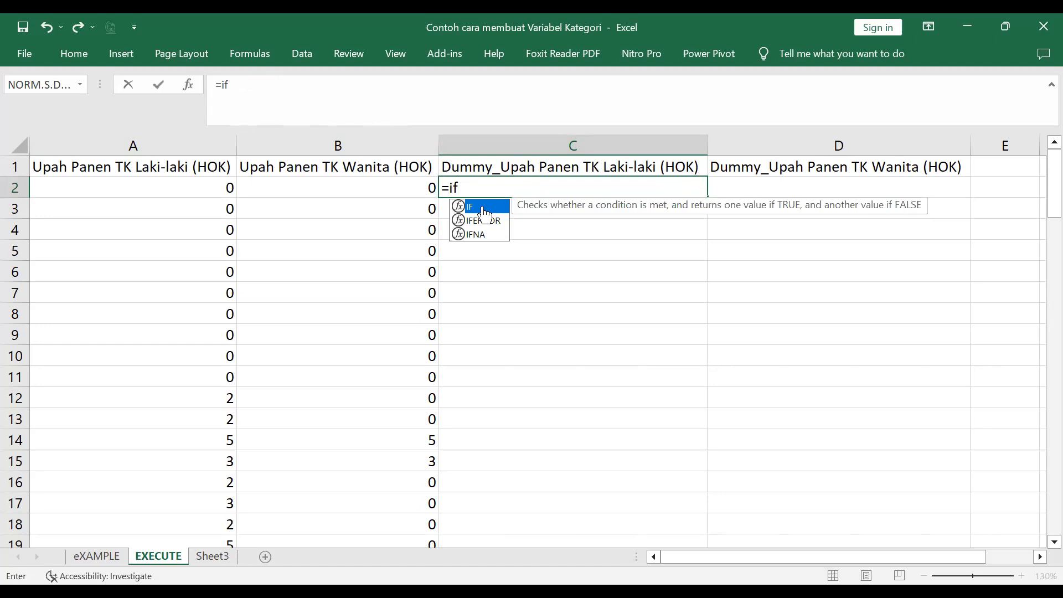
pyautogui.doubleClick(485, 209)
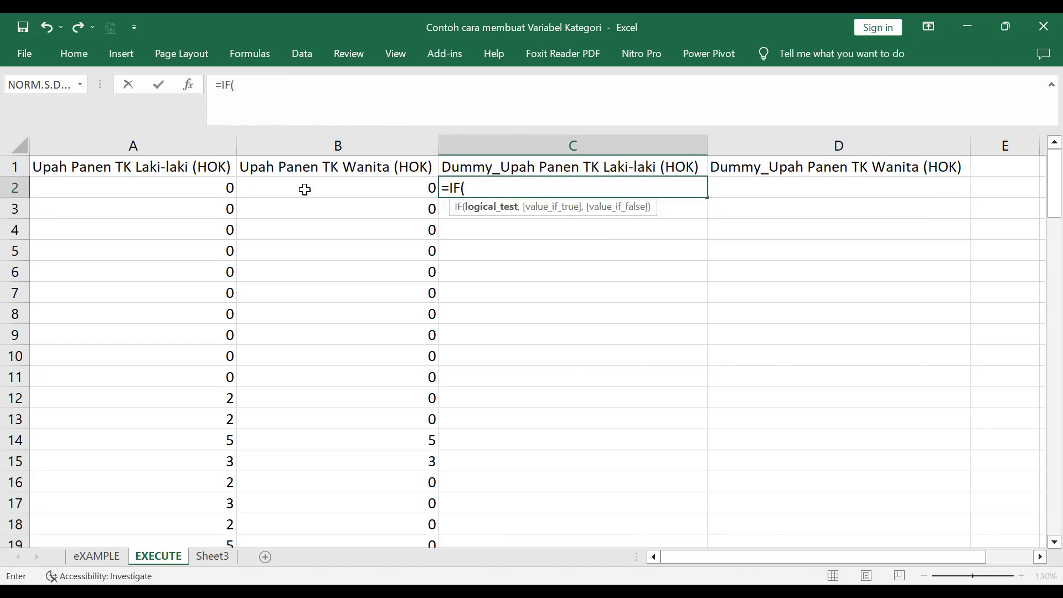
pyautogui.click(186, 188)
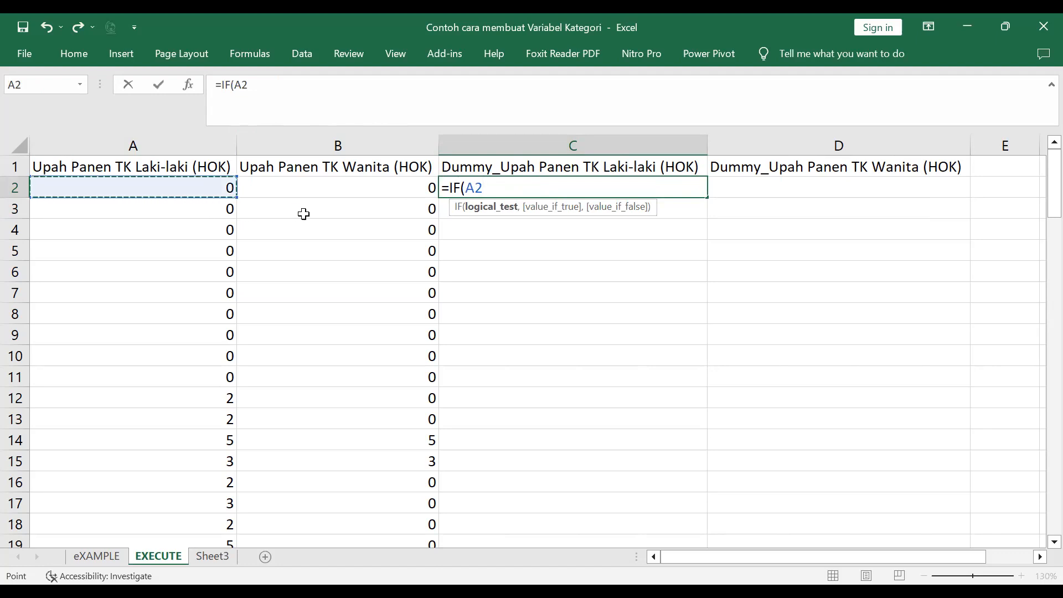
pyautogui.write('=0')
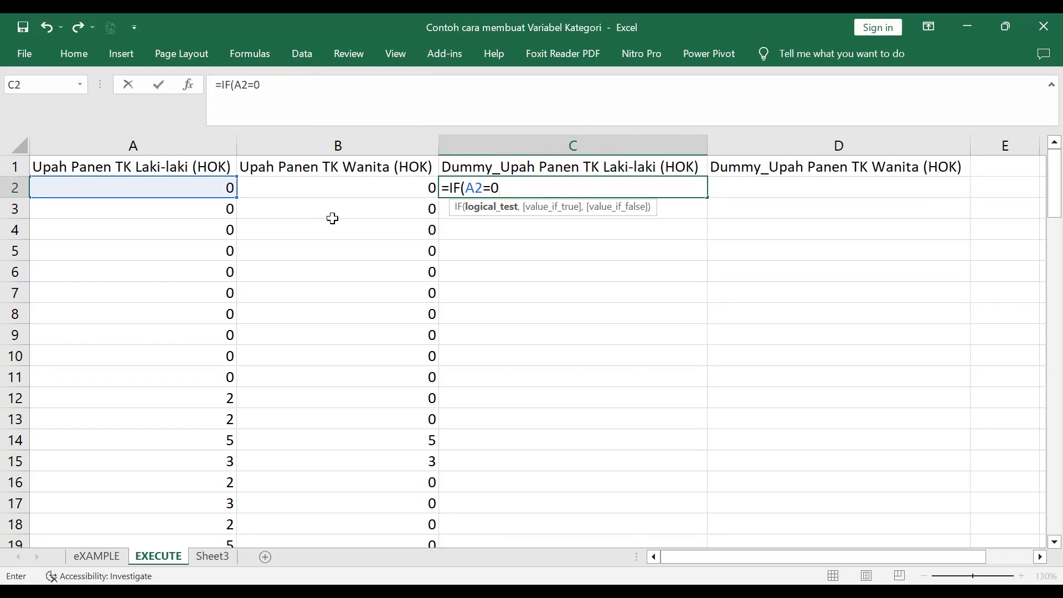
pyautogui.write(',0')
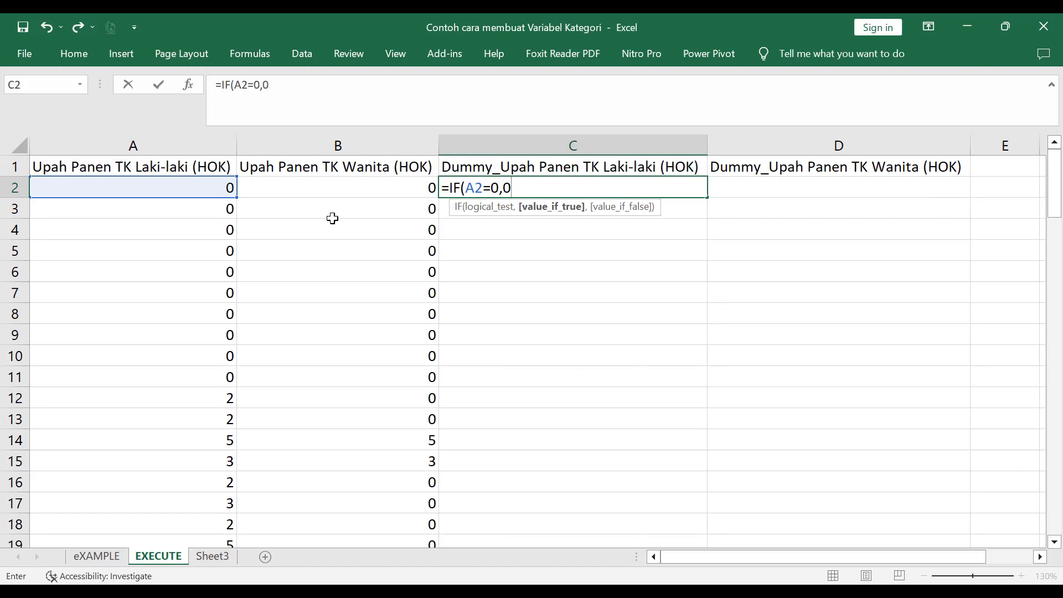
pyautogui.write(',1')
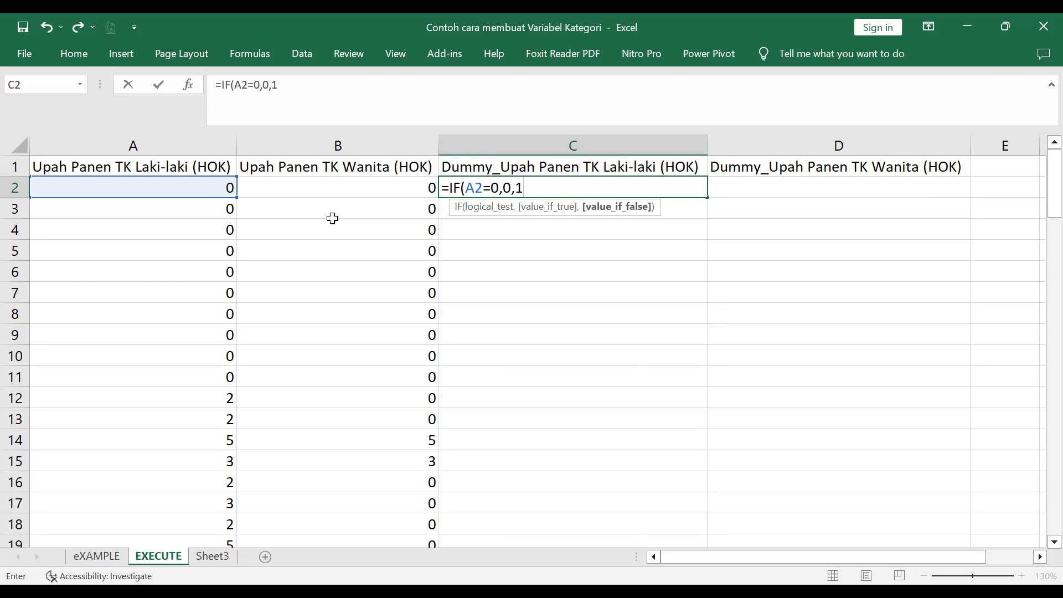
pyautogui.write(')')
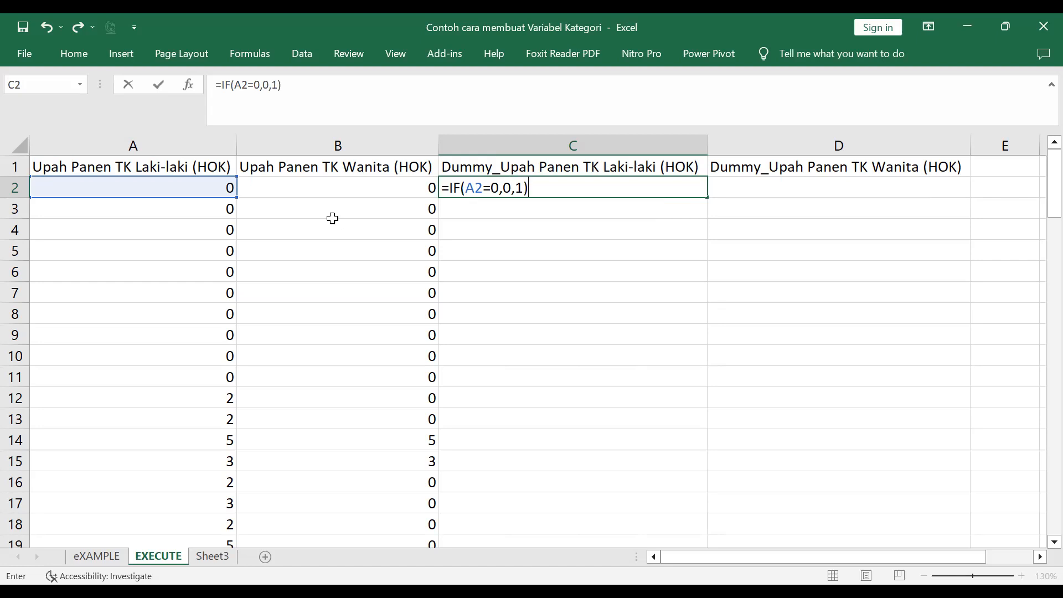
pyautogui.press('Return')
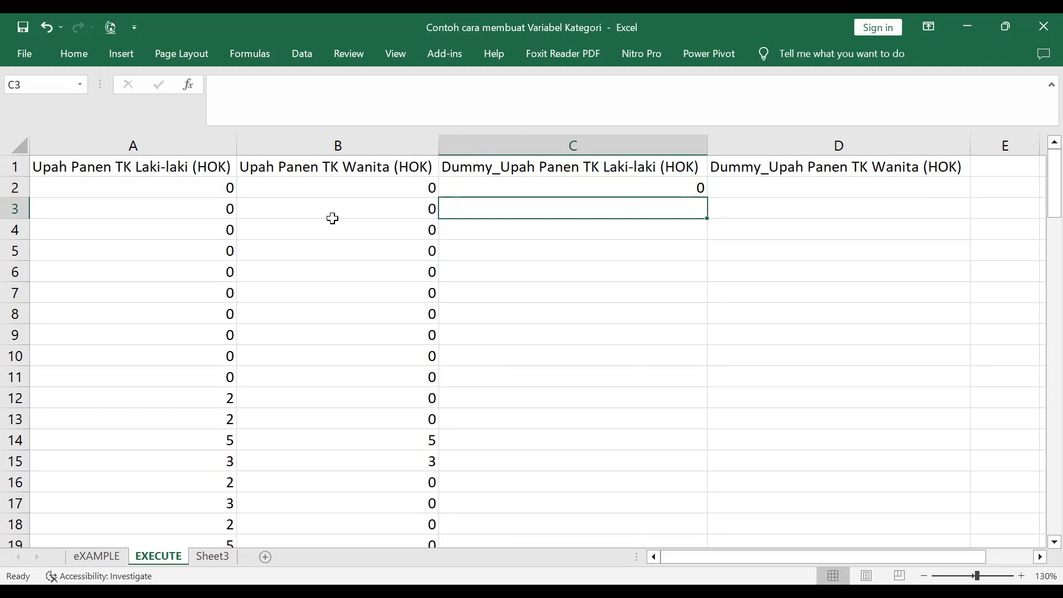
# Copy the IF formula cell C2 and dismiss the clipboard warning
pyautogui.click(637, 188)
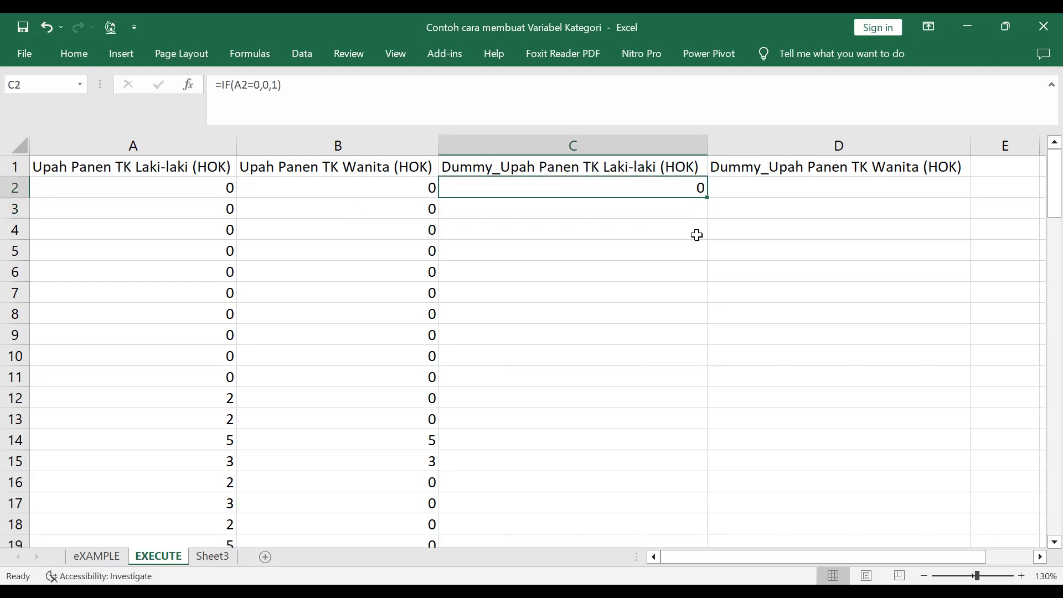
pyautogui.hotkey('ctrl', 'c')
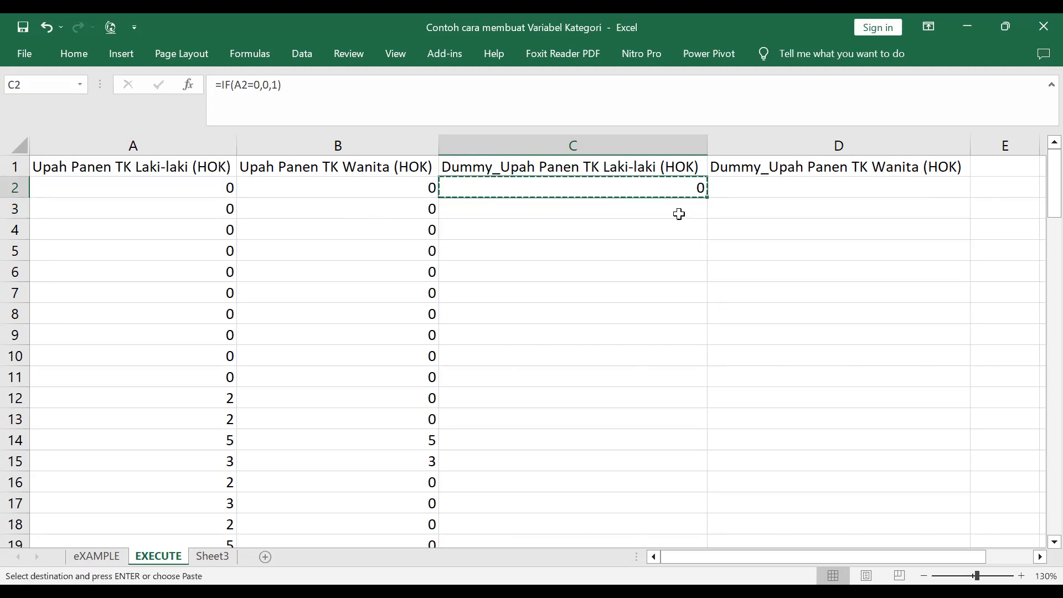
pyautogui.rightClick(617, 189)
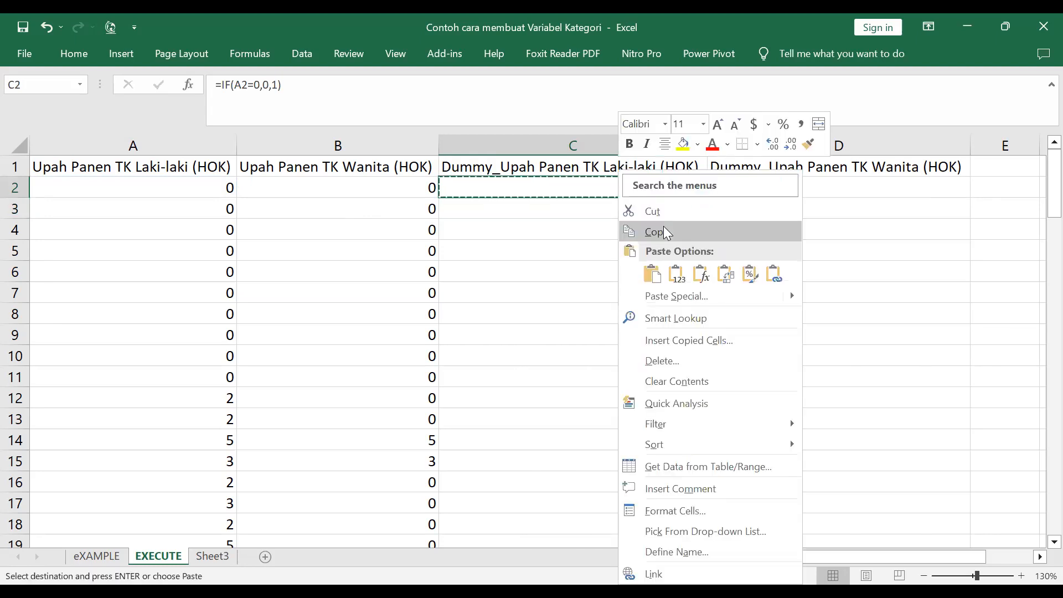
pyautogui.click(664, 232)
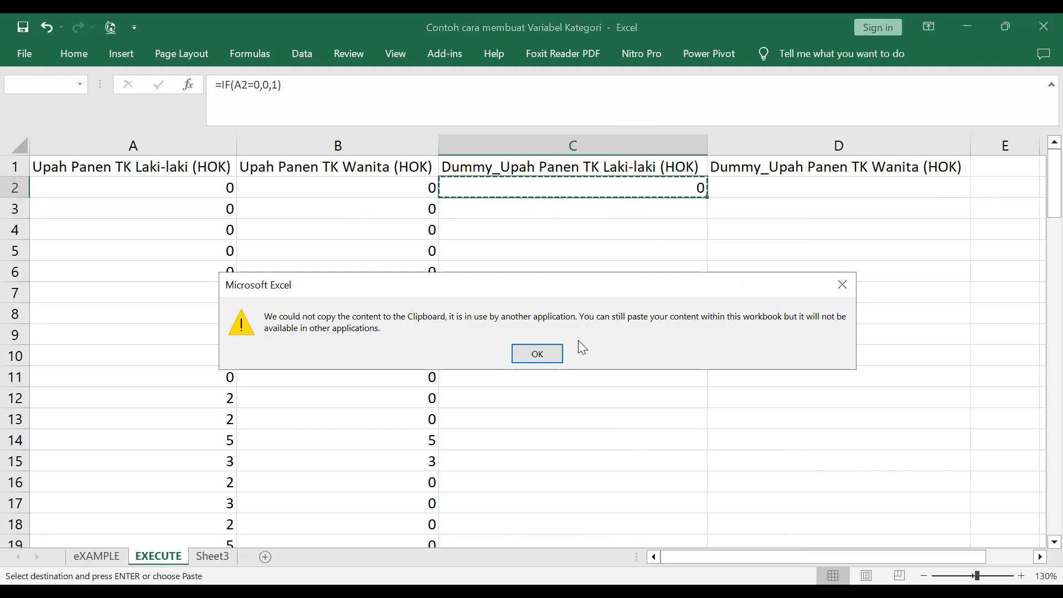
pyautogui.click(538, 353)
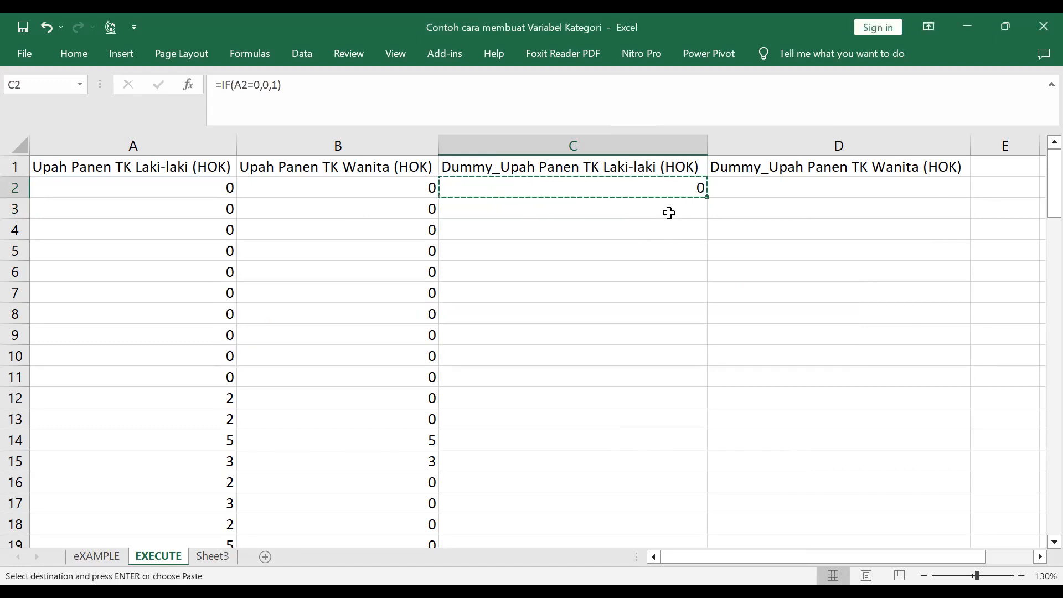
pyautogui.click(669, 212)
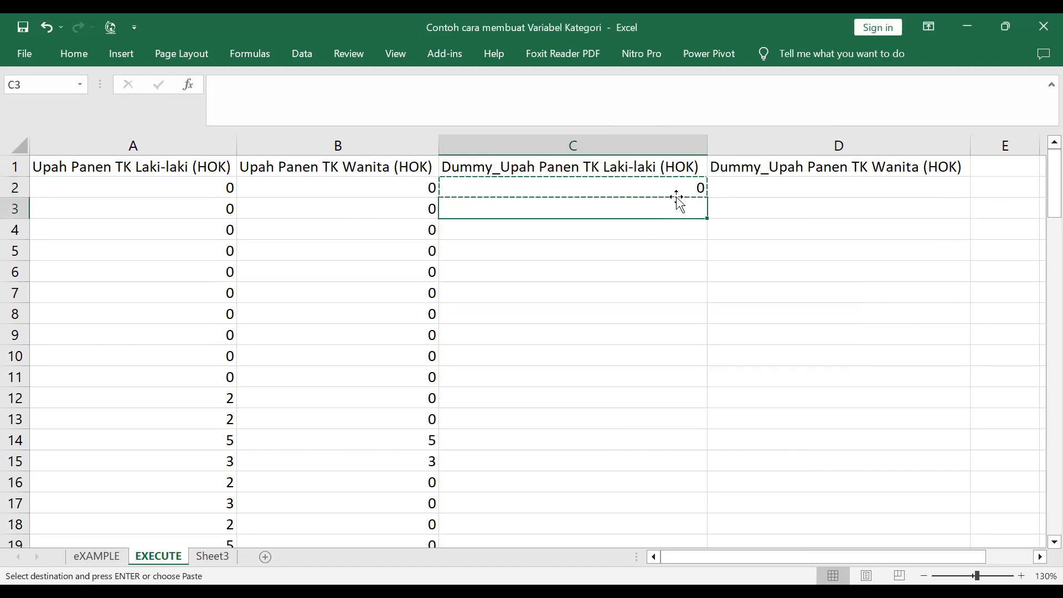
pyautogui.click(674, 191)
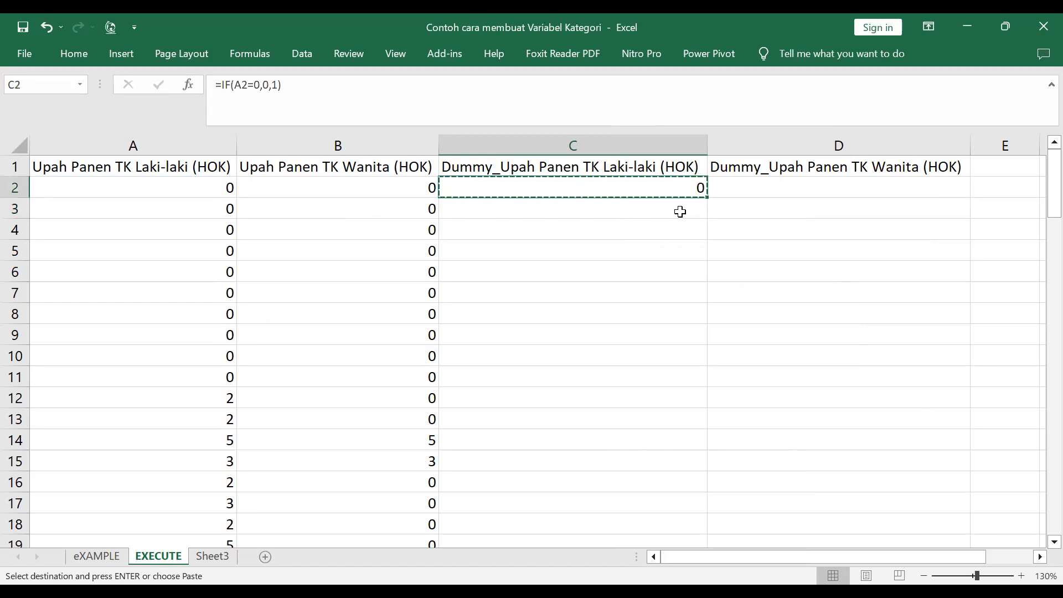
pyautogui.click(678, 209)
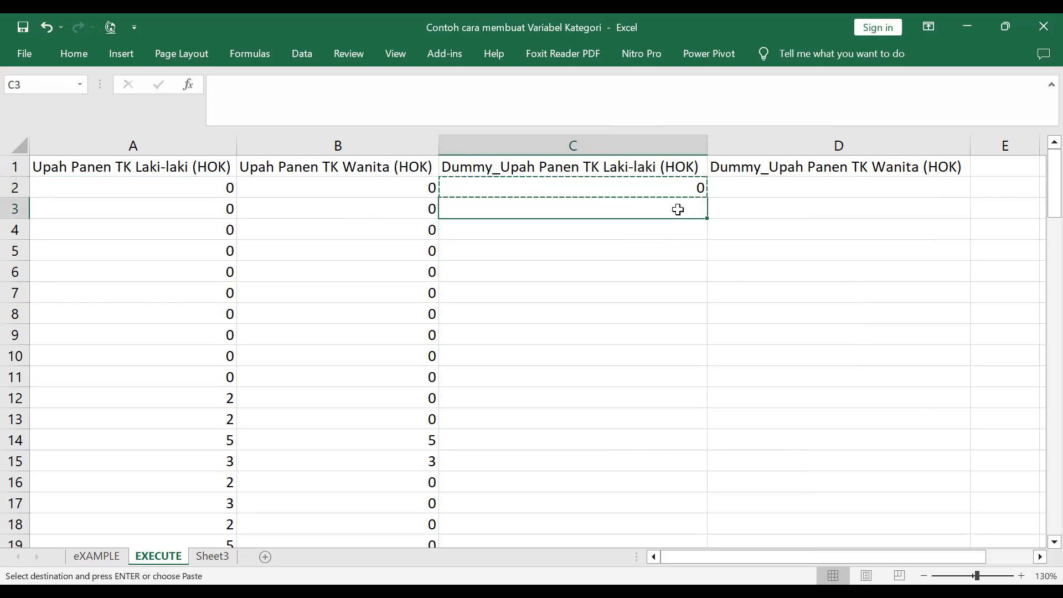
pyautogui.hotkey('ctrl', 'shift', 'End')
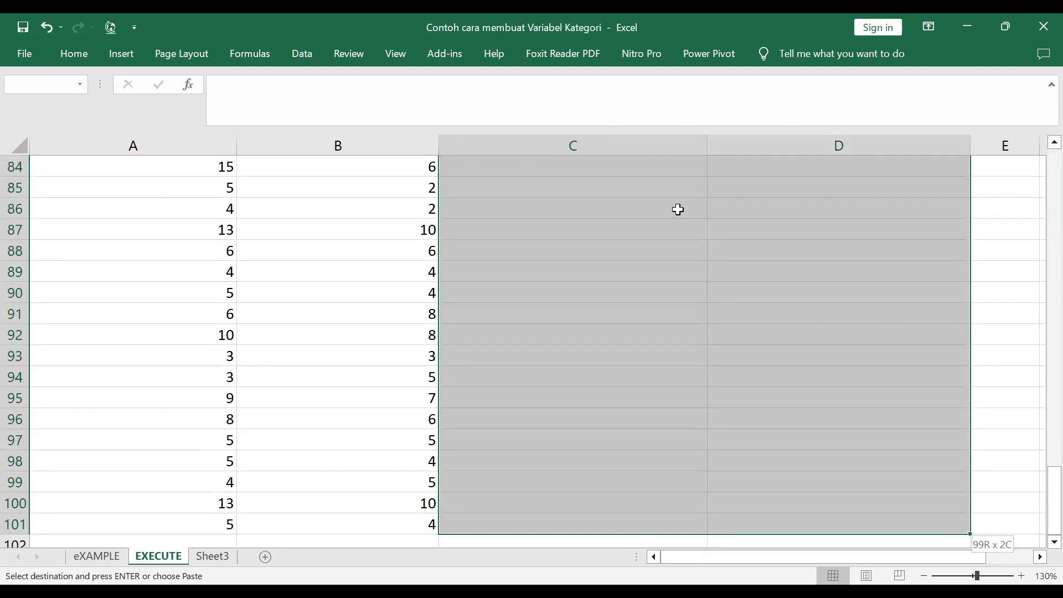
pyautogui.hotkey('shift', 'Left')
pyautogui.hotkey('shift', 'Left')
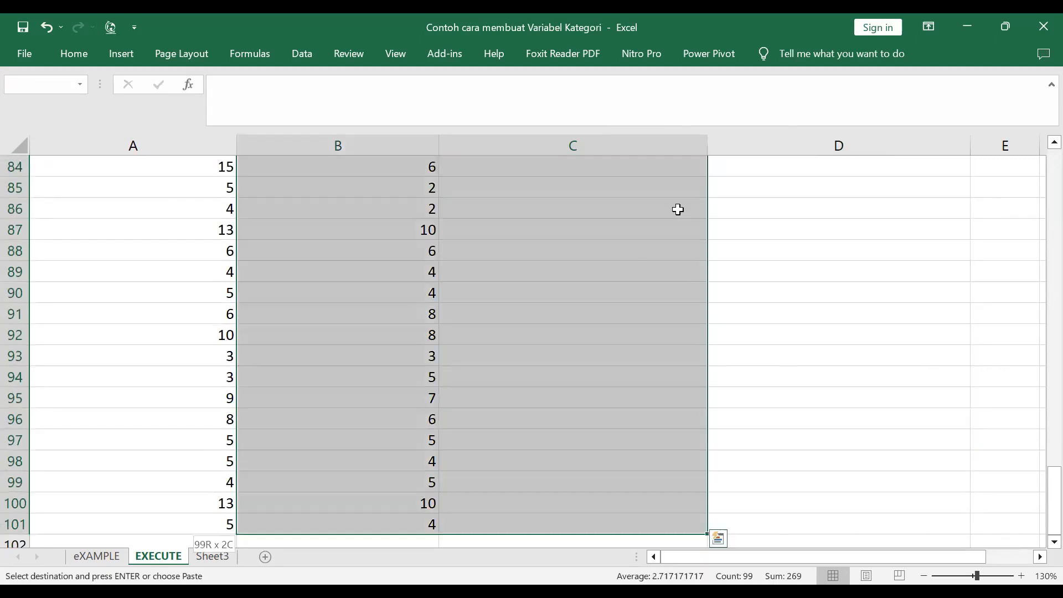
pyautogui.hotkey('ctrl', 'shift', 'Right')
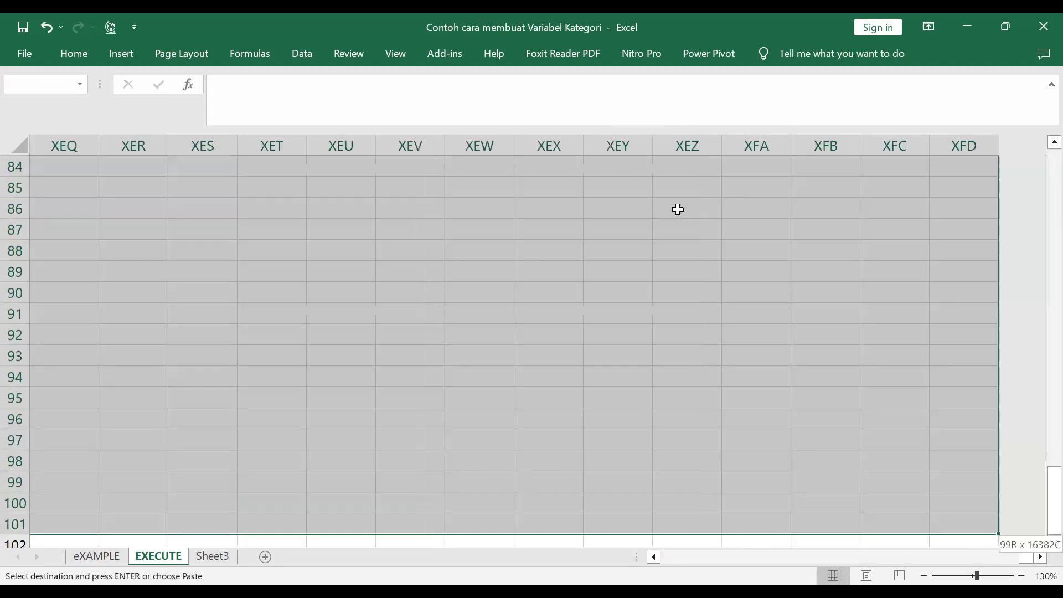
pyautogui.press('Up')
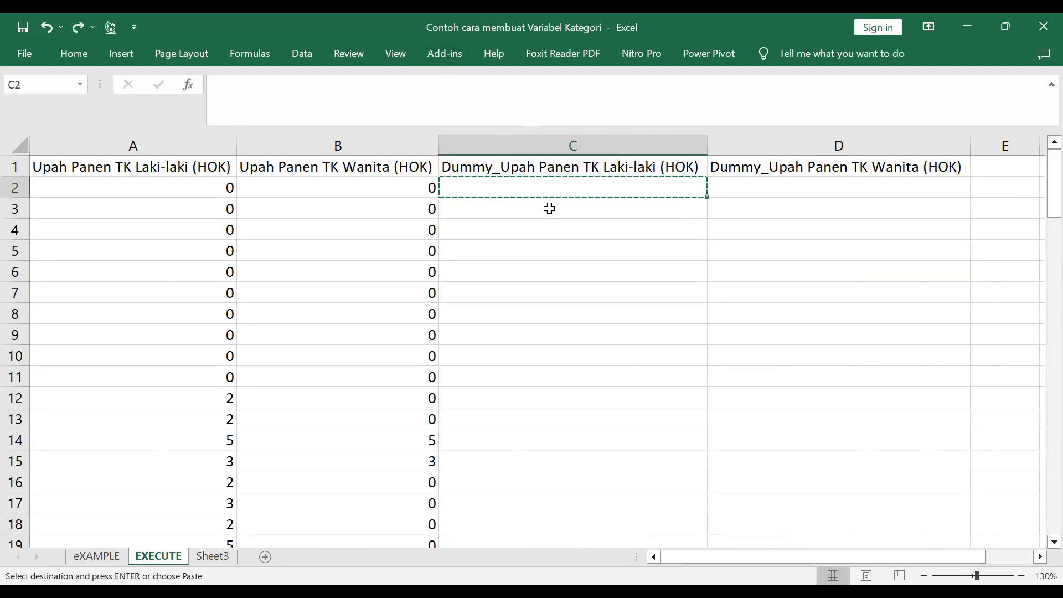
# Redo the undone entry to restore the formula =IF(A2=0,0,1) in cell C2
pyautogui.click(525, 221)
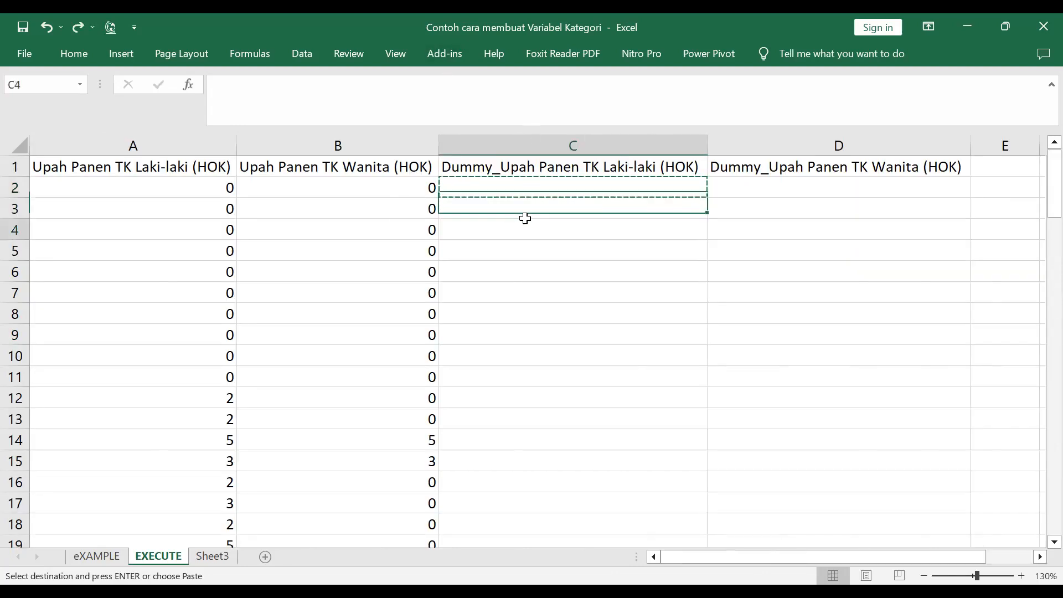
pyautogui.click(526, 185)
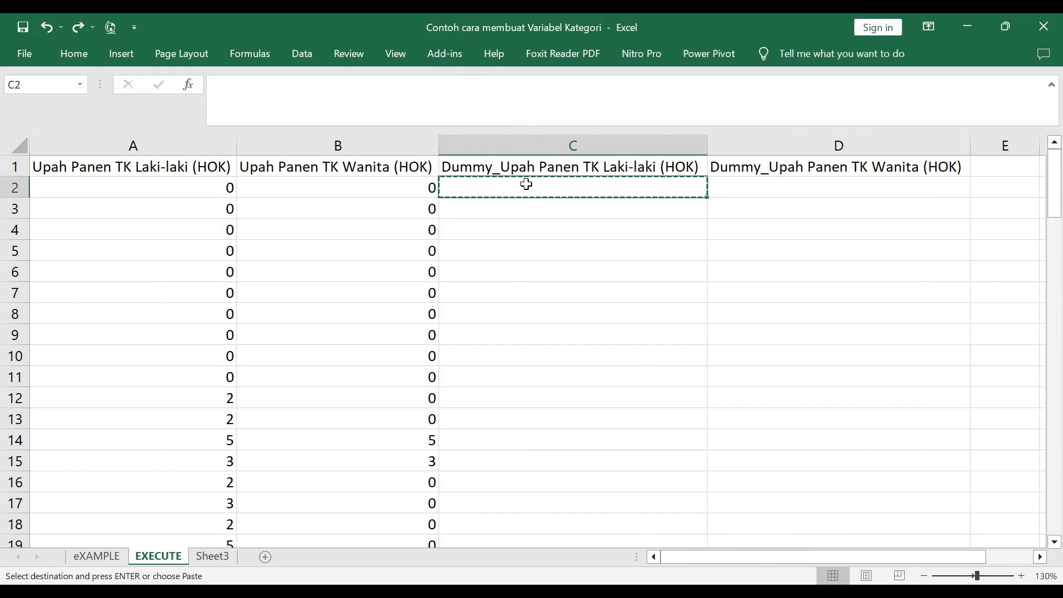
pyautogui.hotkey('ctrl', 'y')
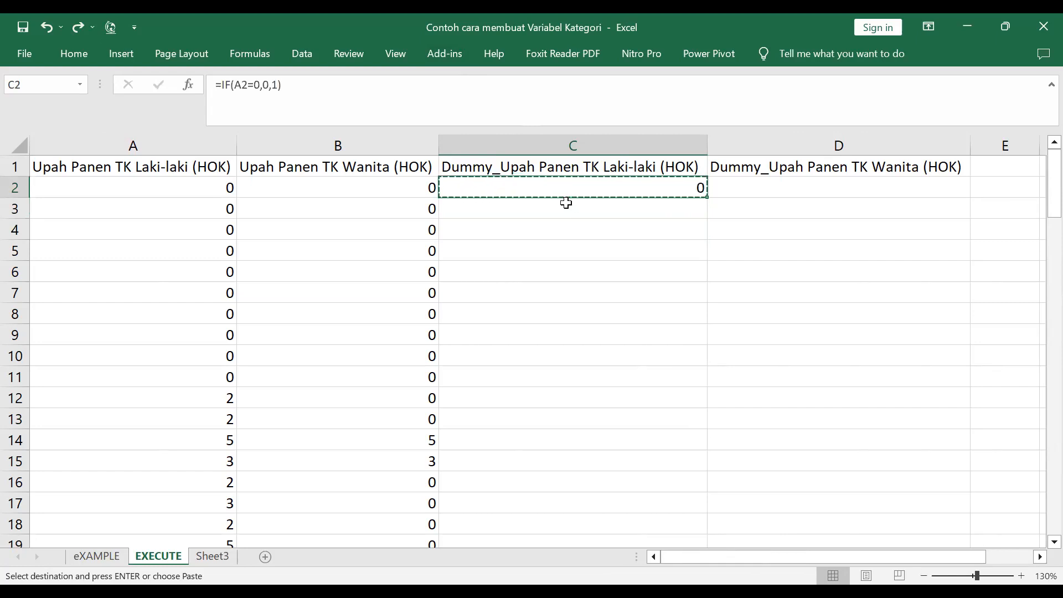
# Try to fill the copied IF formula down column C through row 101
pyautogui.hotkey('ctrl', 'shift', 'End')
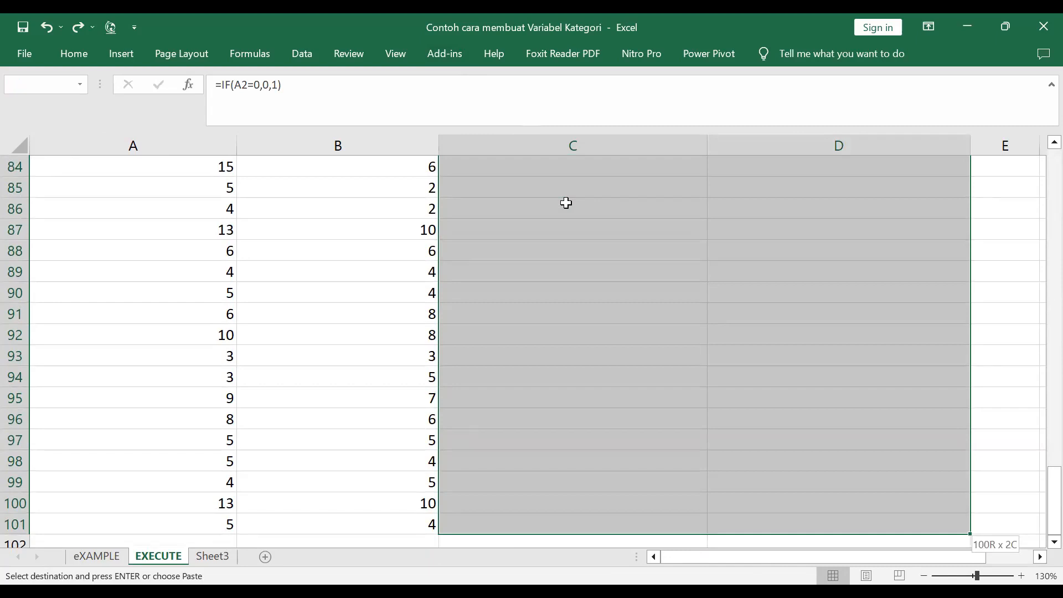
pyautogui.hotkey('shift', 'Left')
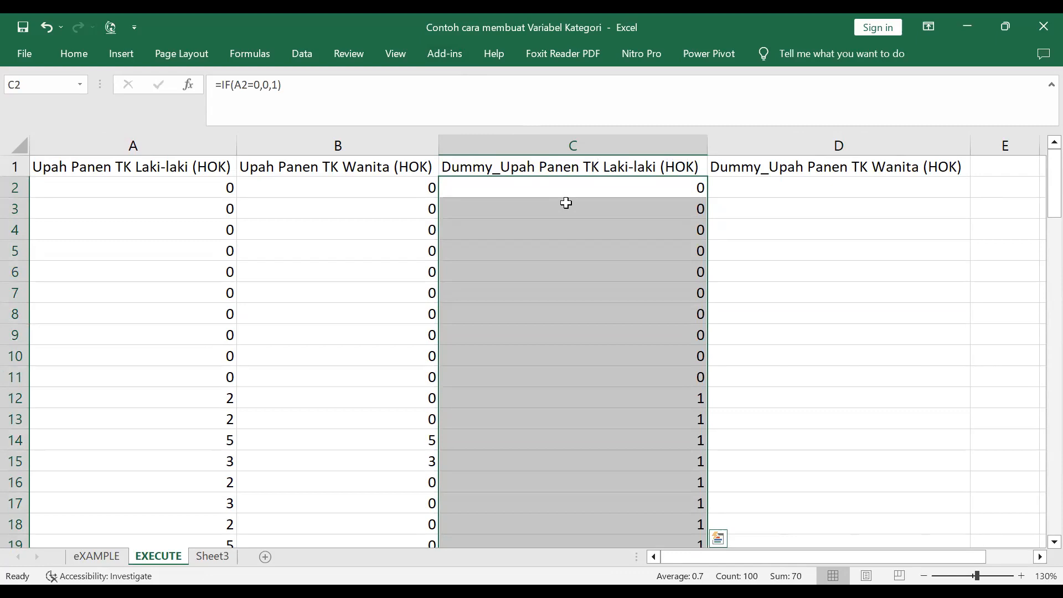
pyautogui.hotkey('ctrl', 'c')
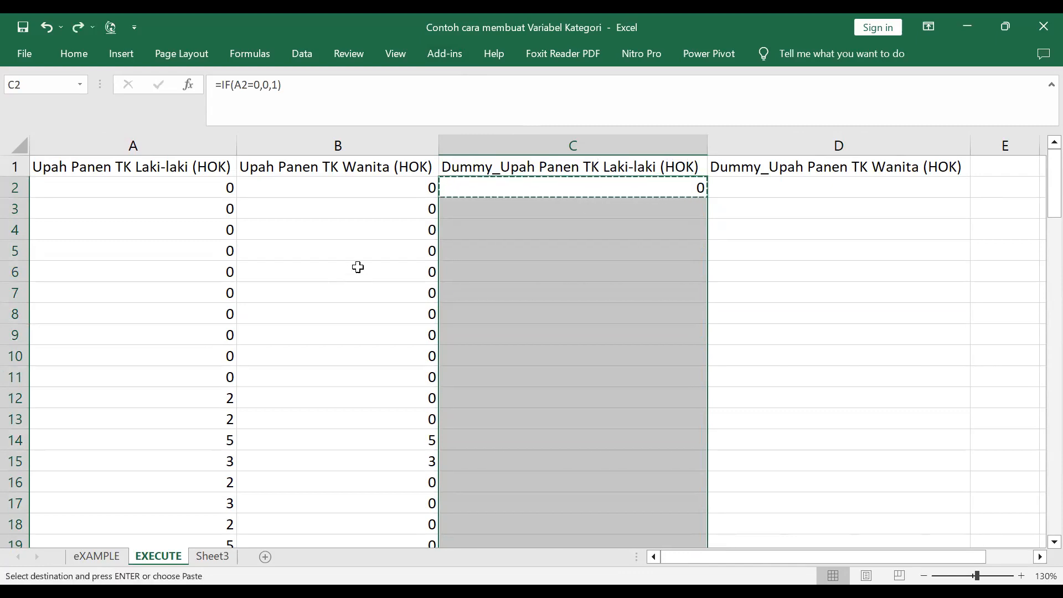
pyautogui.click(576, 267)
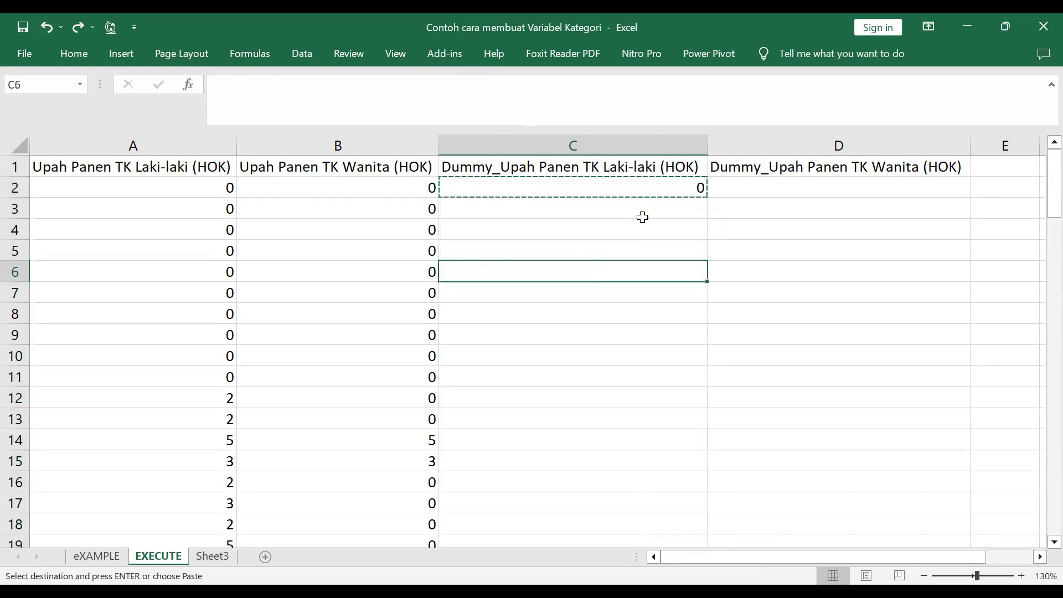
# Fill the IF formula from cell C2 down the male dummy column through row 101
pyautogui.click(634, 189)
pyautogui.moveTo(705, 195); pyautogui.dragTo(669, 490)
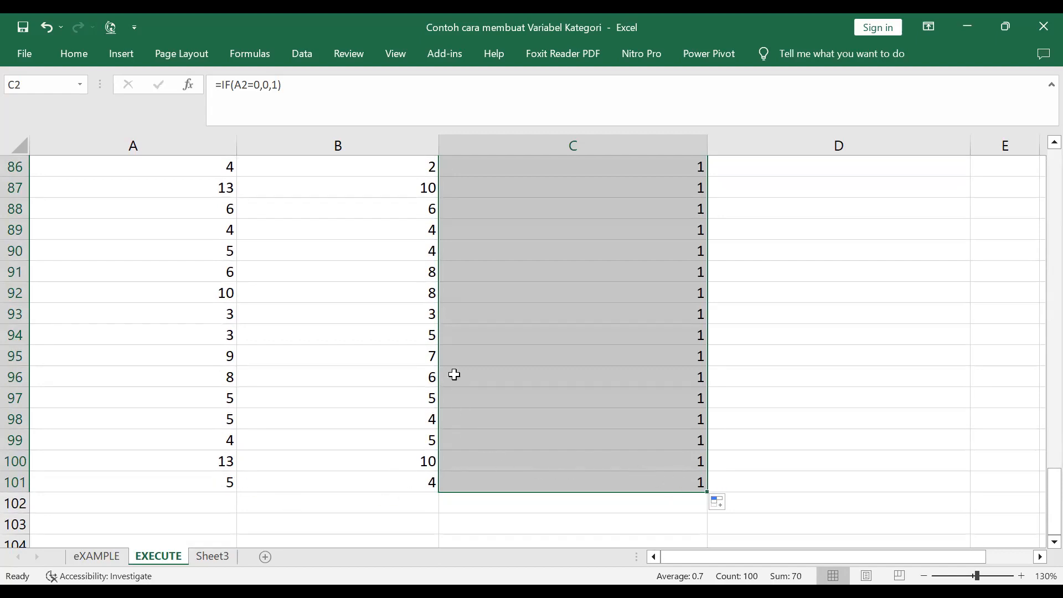
# Compare the filled male dummy values in column C with the male wages in column A, including rows 51 and 52
pyautogui.scroll(4, 435, 347)
pyautogui.scroll(3, 435, 347)
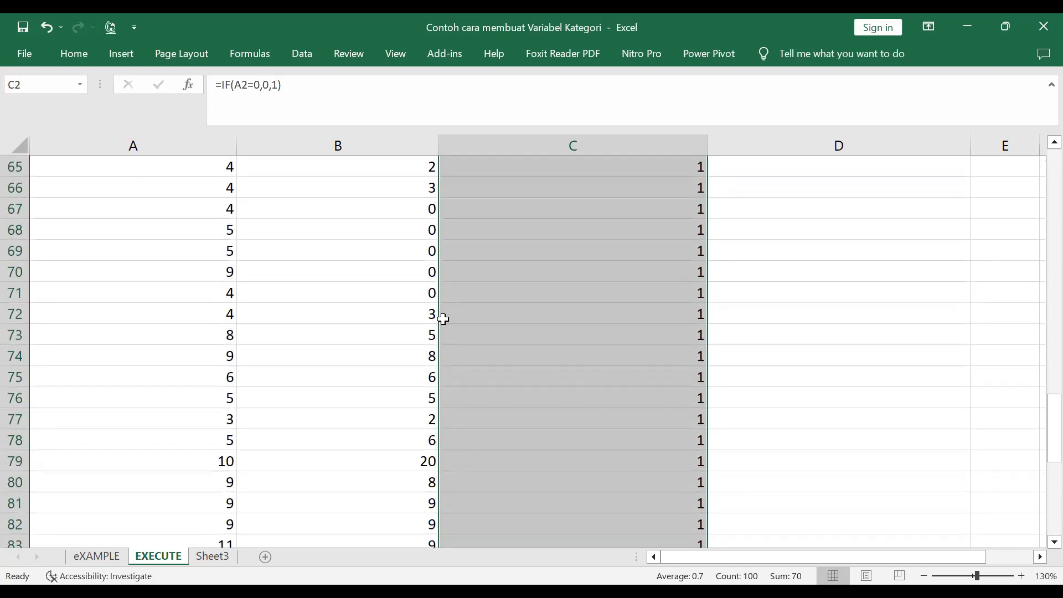
pyautogui.scroll(2, 335, 335)
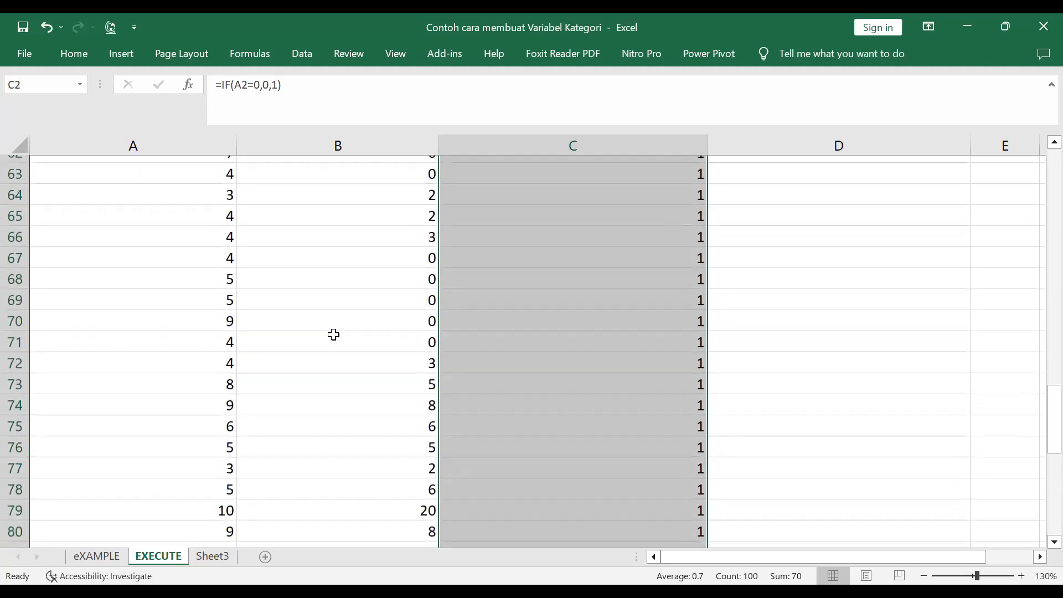
pyautogui.scroll(4, 508, 373)
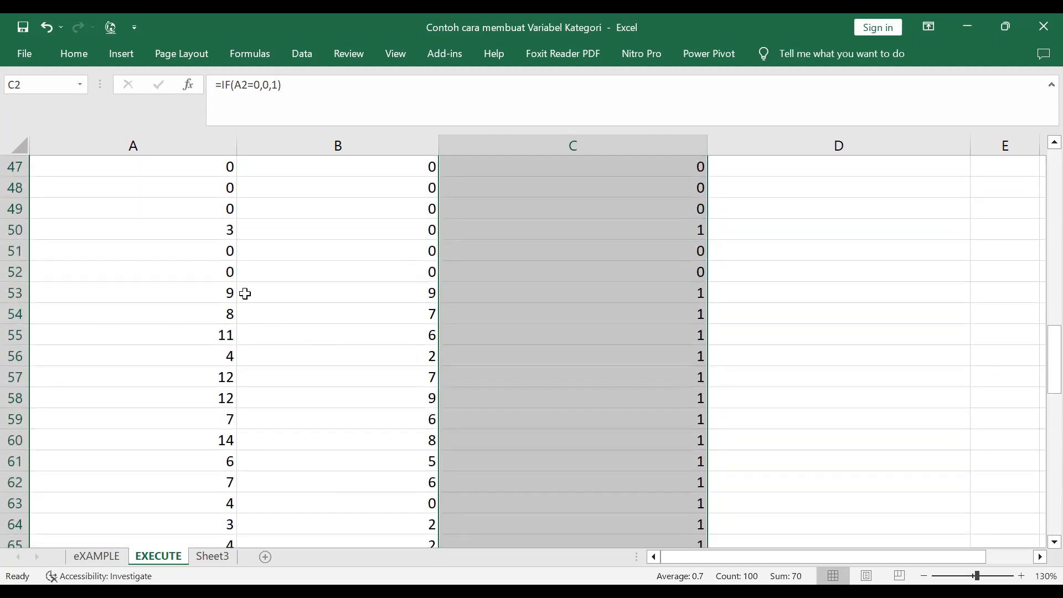
pyautogui.click(224, 276)
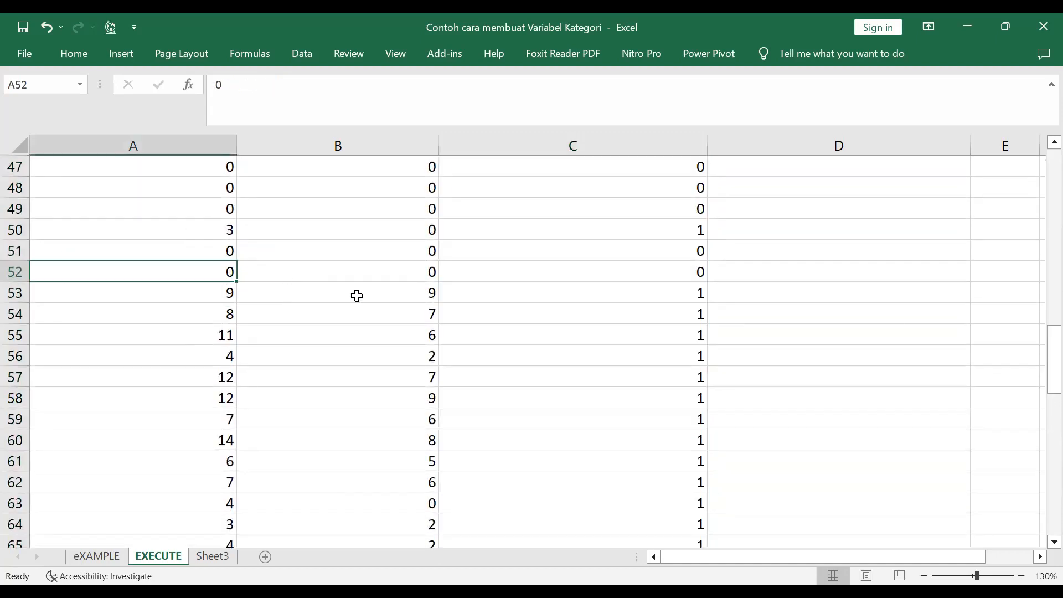
pyautogui.click(685, 273)
pyautogui.click(215, 248)
pyautogui.scroll(14, 541, 332)
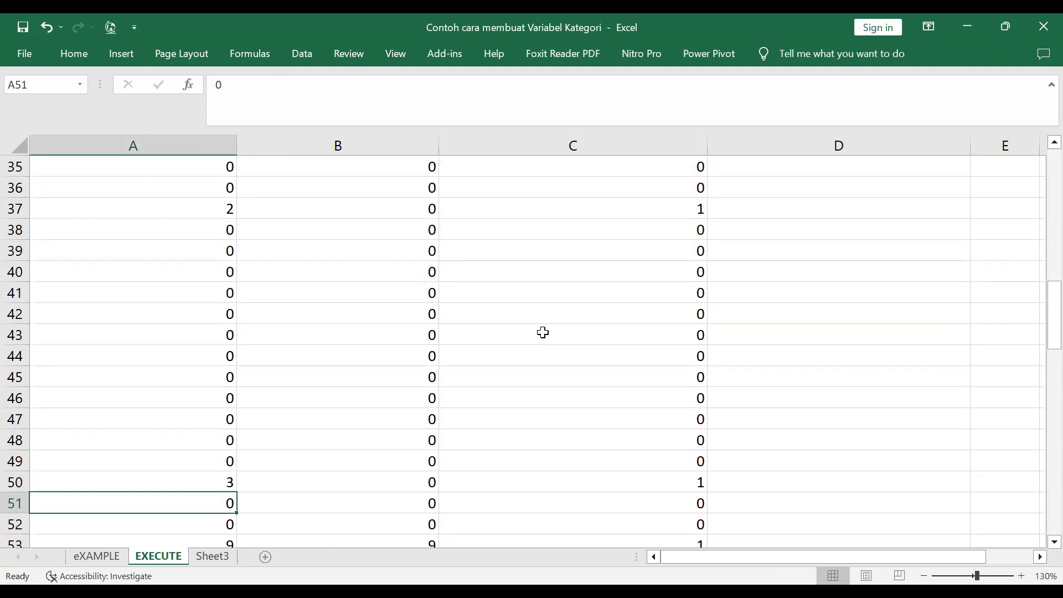
pyautogui.scroll(2, 543, 325)
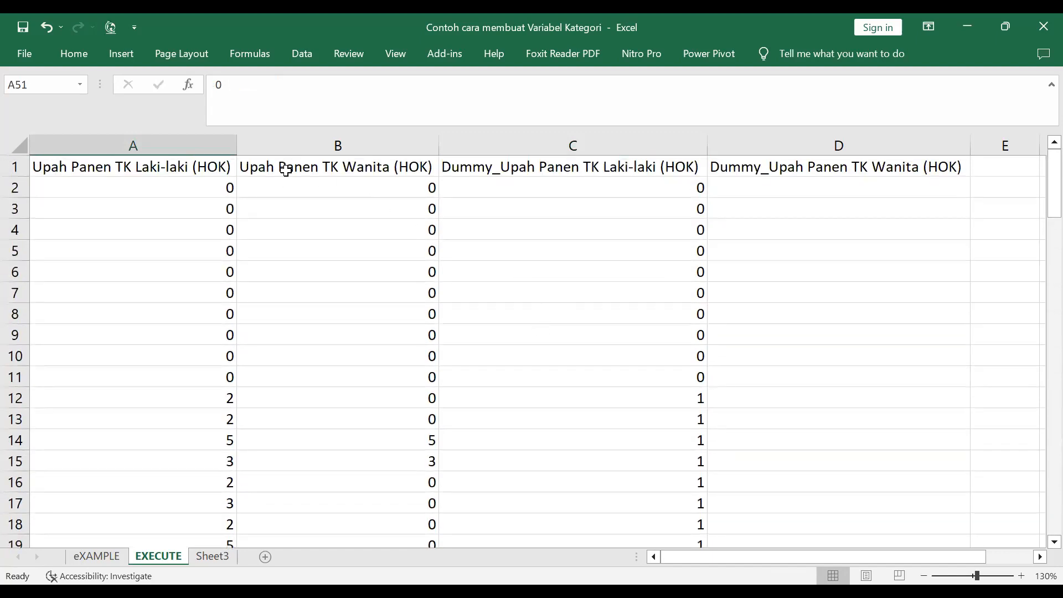
# Copy the IF formula from C2 into D2 under Dummy_Upah Panen TK Wanita (HOK), giving =IF(B2=0,0,1)
pyautogui.click(293, 169)
pyautogui.click(819, 191)
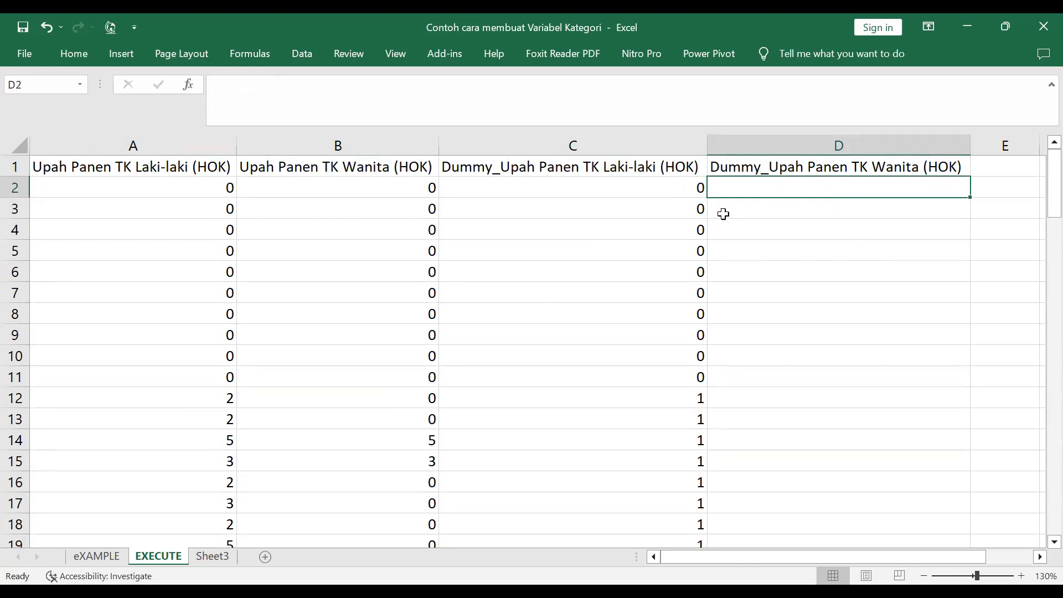
pyautogui.click(668, 188)
pyautogui.hotkey('ctrl', 'c')
pyautogui.click(790, 188)
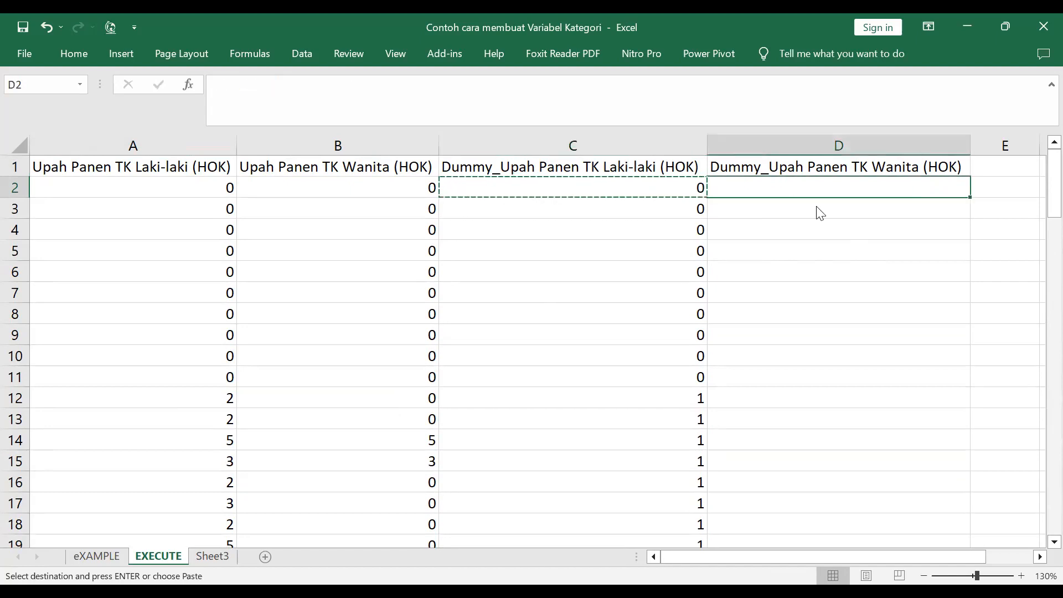
pyautogui.rightClick(793, 188)
pyautogui.click(822, 277)
# Fill the formula in D2 down the female dummy column through row 101
pyautogui.click(903, 202)
pyautogui.click(934, 185)
pyautogui.moveTo(970, 200); pyautogui.dragTo(946, 484)
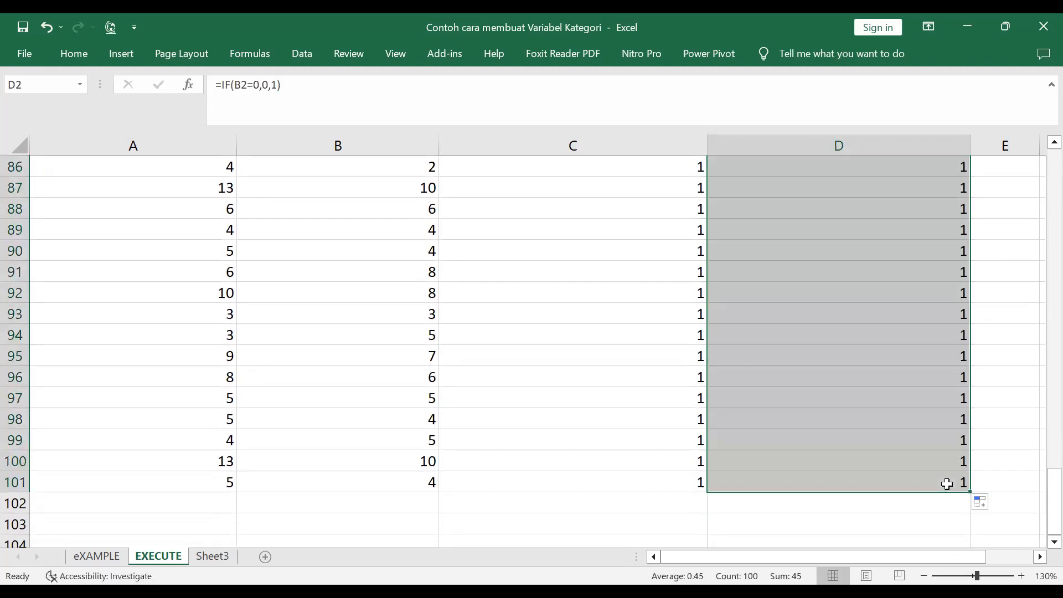
# Compare the female dummy values in column D with the female wages in column B for rows 13 to 15
pyautogui.scroll(16, 941, 481)
pyautogui.scroll(12, 932, 391)
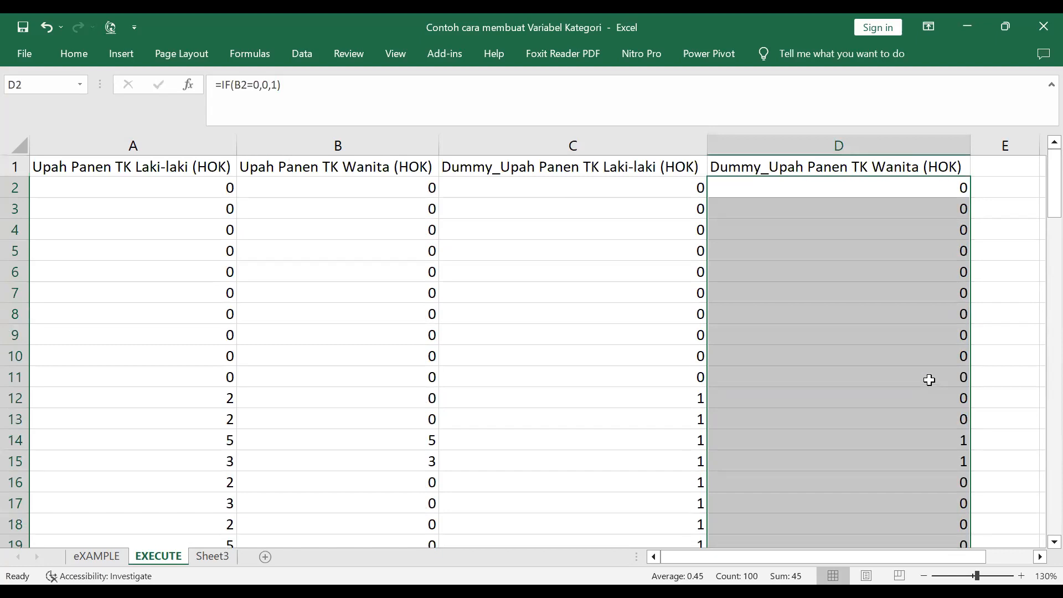
pyautogui.click(422, 421)
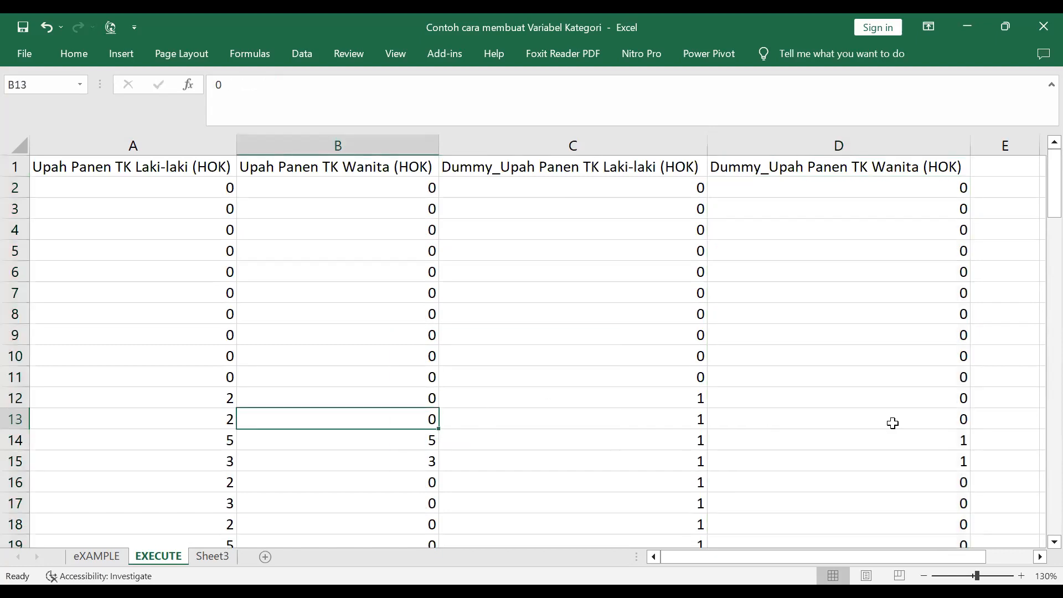
pyautogui.click(961, 424)
pyautogui.click(415, 438)
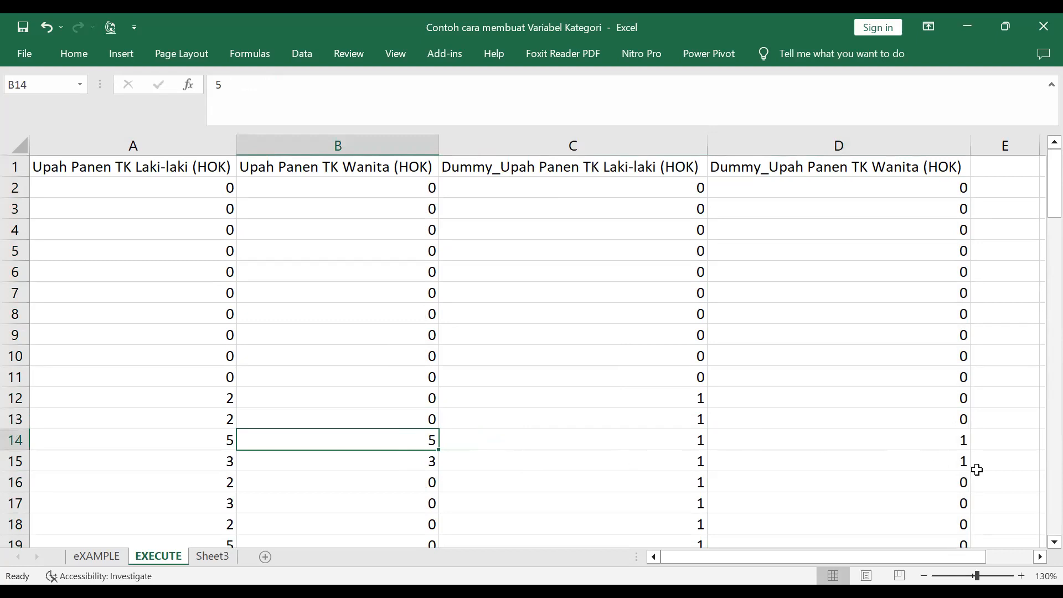
pyautogui.click(953, 443)
pyautogui.click(390, 464)
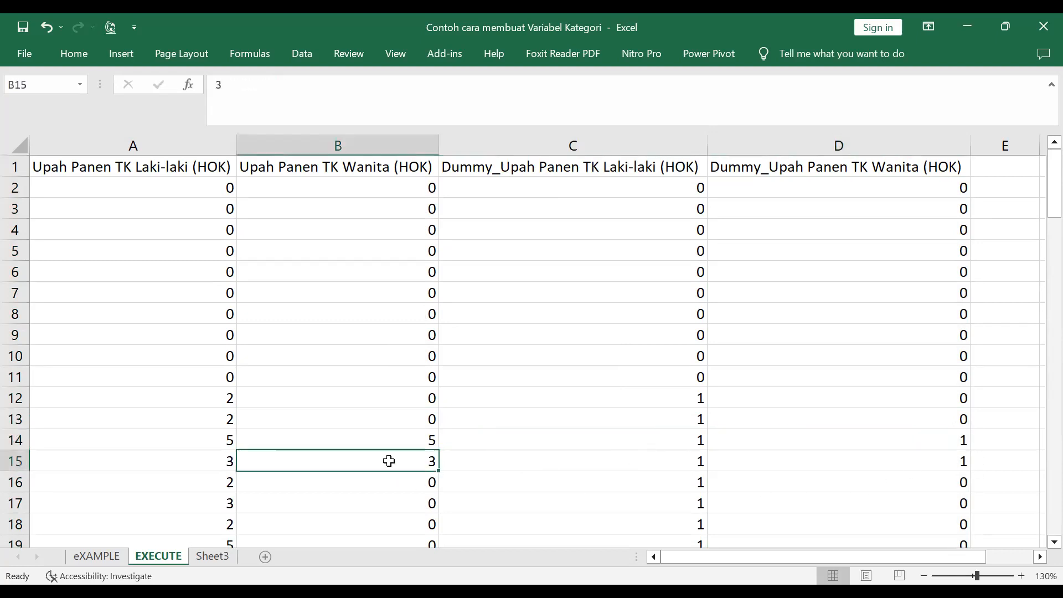
pyautogui.click(950, 455)
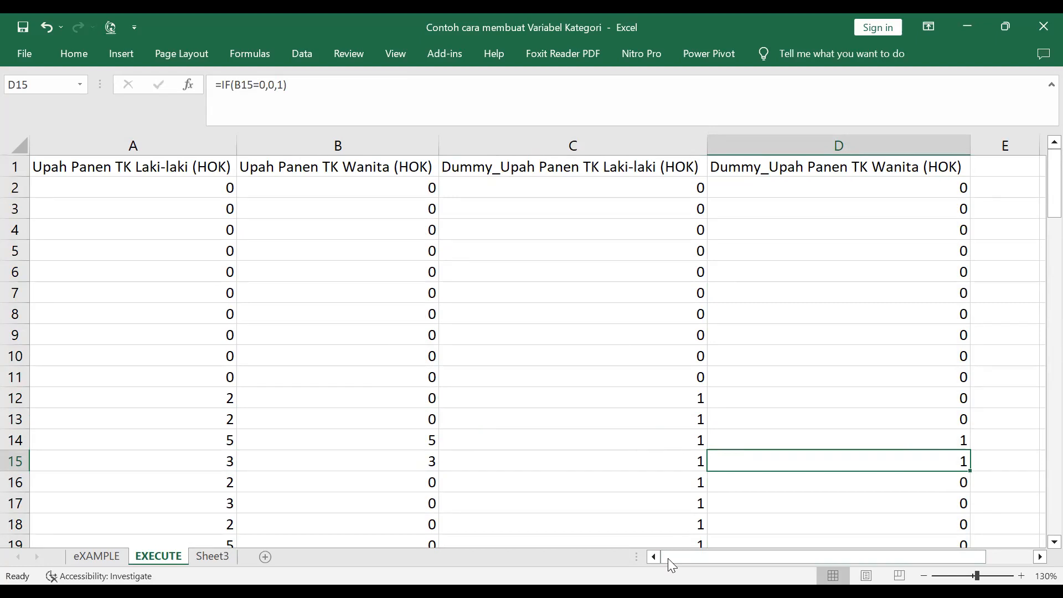
# Switch to the SPSS Data Editor and name the first variable Upah_Laki_laki in the variable definitions
pyautogui.hotkey('alt', 'Tab')
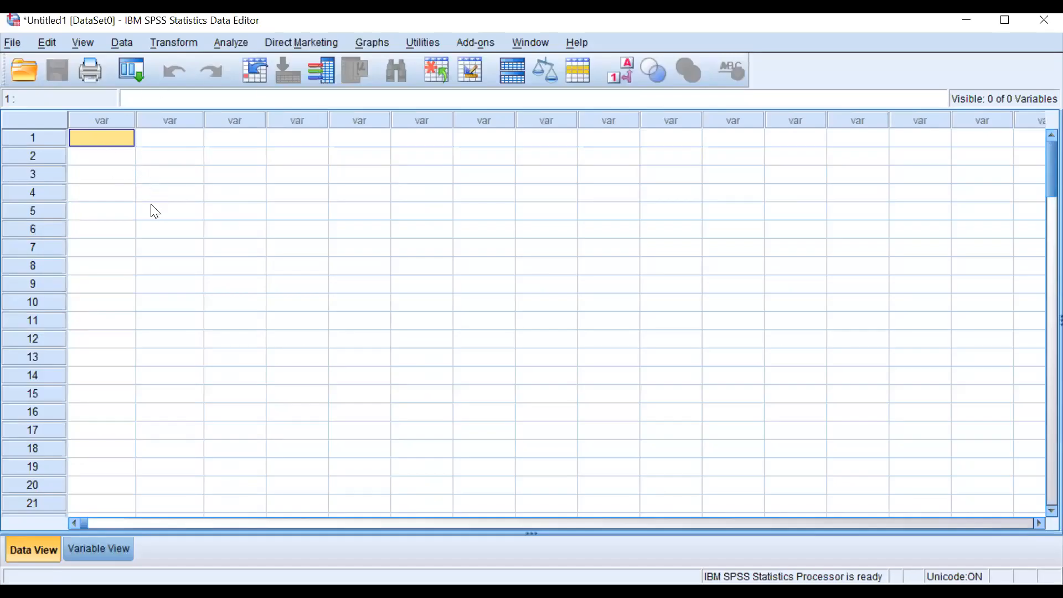
pyautogui.click(93, 553)
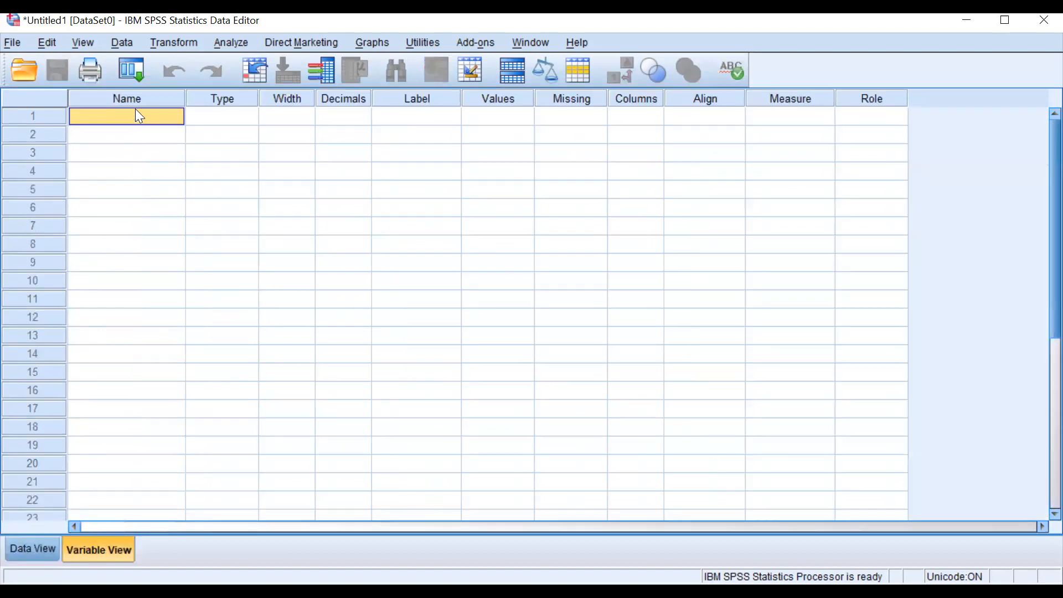
pyautogui.write('Upak')
pyautogui.press('BackSpace')
pyautogui.press('BackSpace')
pyautogui.write('ah')
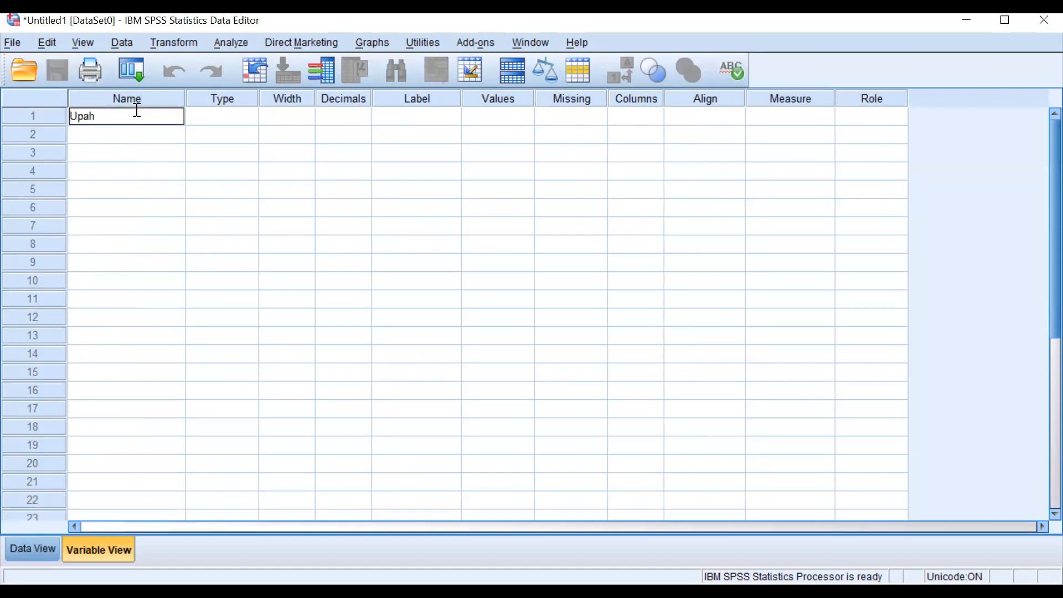
pyautogui.write('_Laki_laki')
# Add the value label 0 = "Tidak ada partisipasi" for Upah_Laki_laki
pyautogui.click(496, 121)
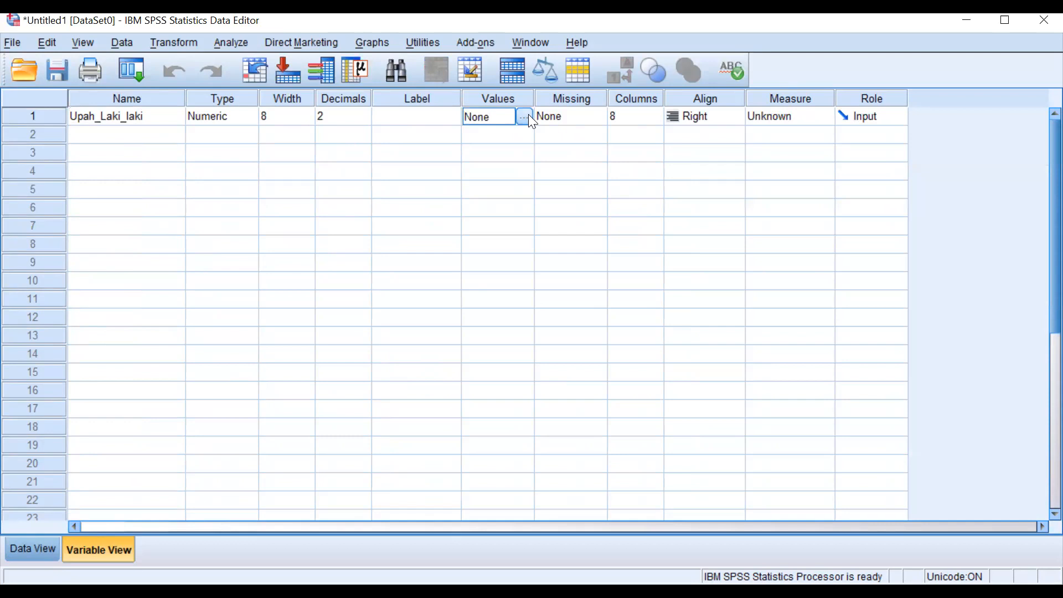
pyautogui.click(527, 116)
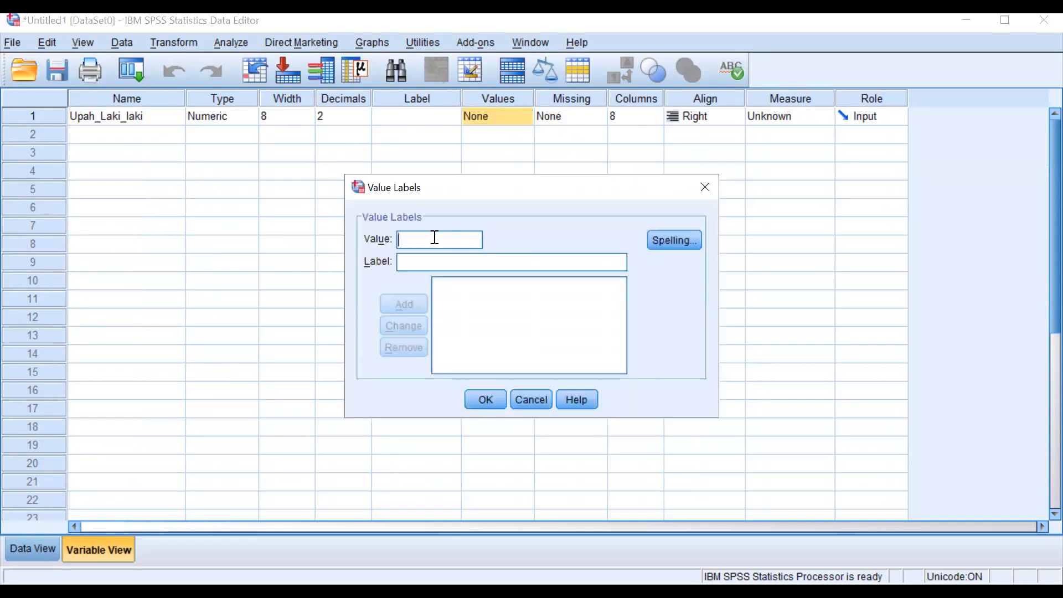
pyautogui.write('0')
pyautogui.click(458, 262)
pyautogui.write('Tidak ada')
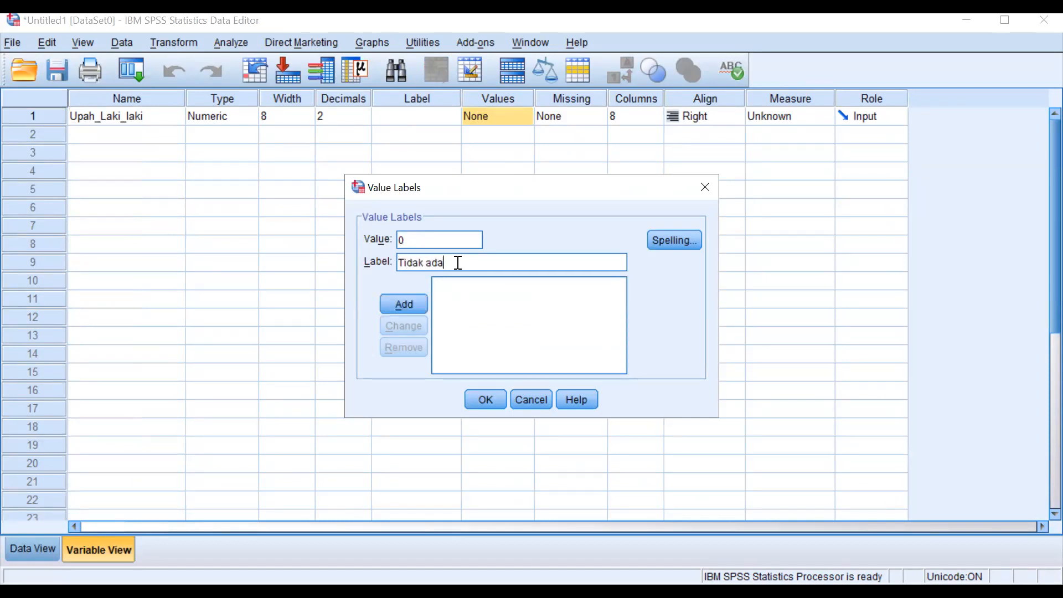
pyautogui.write(' partisipasi')
pyautogui.click(410, 297)
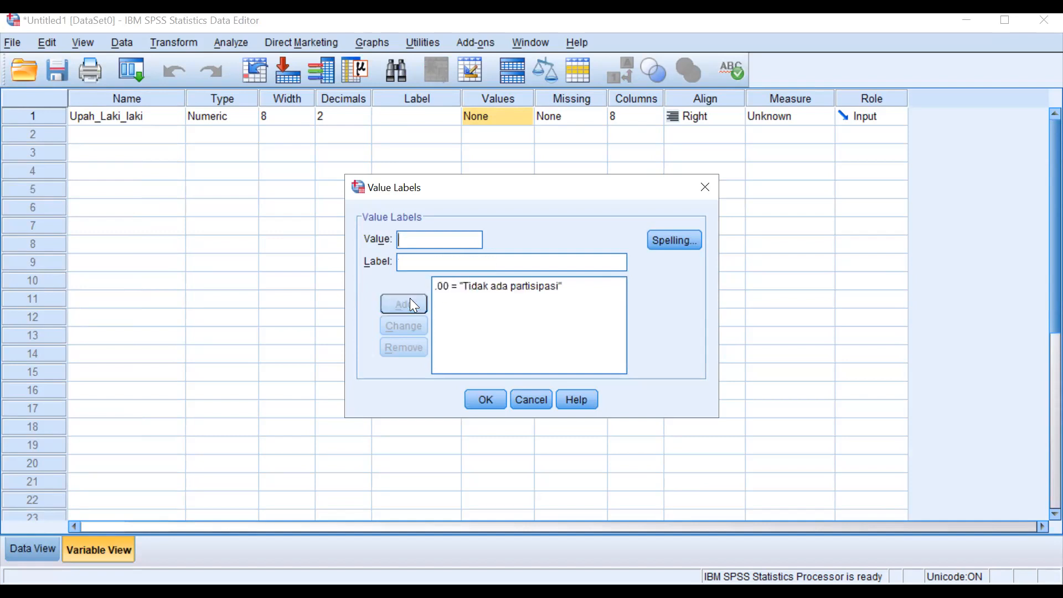
# Add the value label 1 = "Ada Partisipasi" for Upah_Laki_laki and apply the labels
pyautogui.write('1')
pyautogui.click(437, 259)
pyautogui.write('Ada Par')
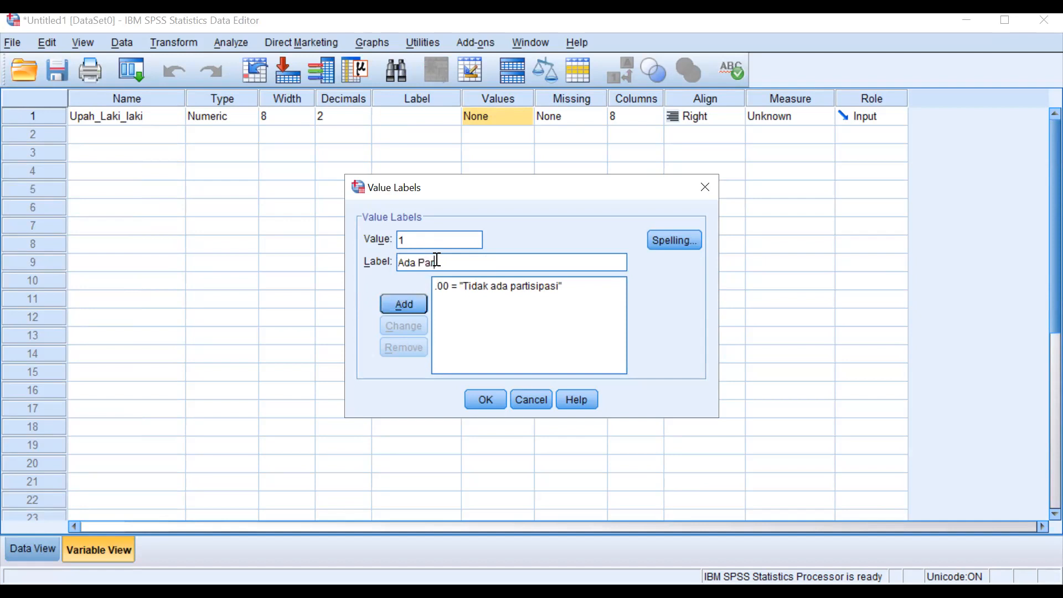
pyautogui.write('tisipasi')
pyautogui.click(407, 304)
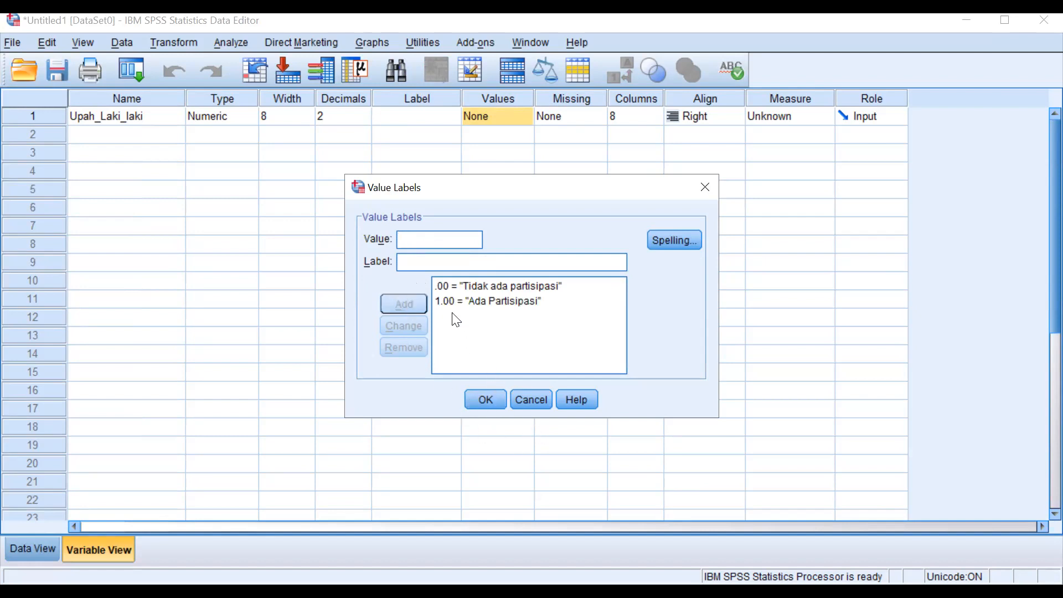
pyautogui.click(480, 402)
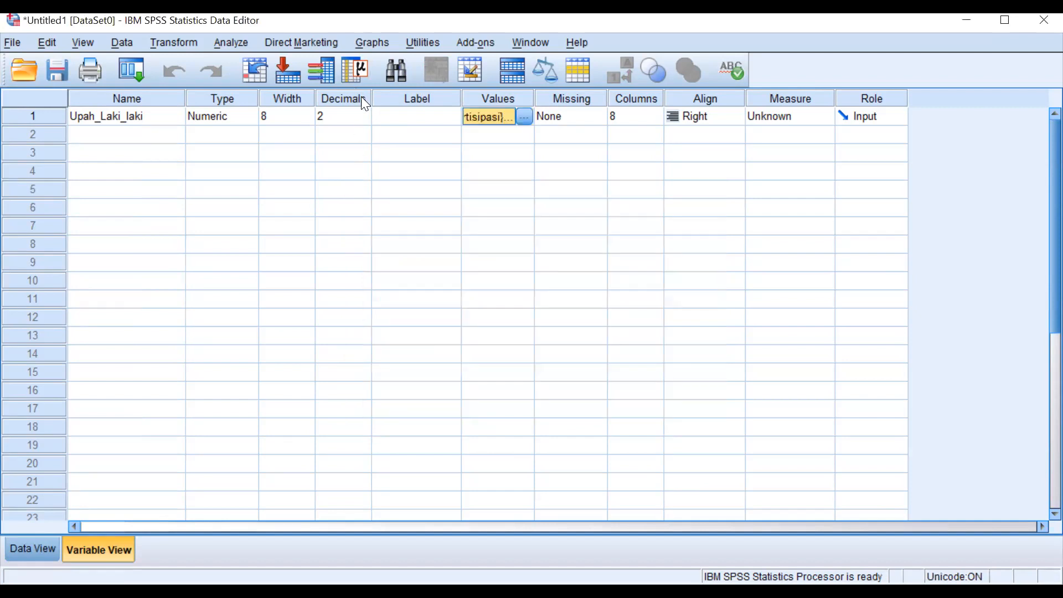
# Set the decimals of Upah_Laki_laki to 0
pyautogui.click(363, 119)
pyautogui.click(364, 121)
pyautogui.click(364, 120)
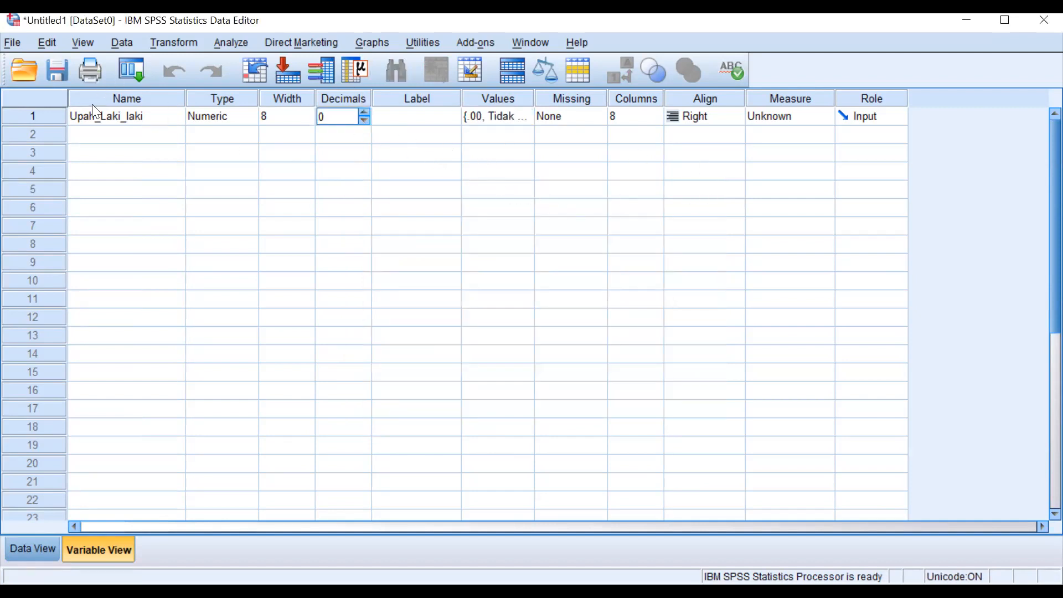
pyautogui.click(115, 119)
# Define a second variable named Upah_Wanita and set its decimals to 0
pyautogui.click(146, 137)
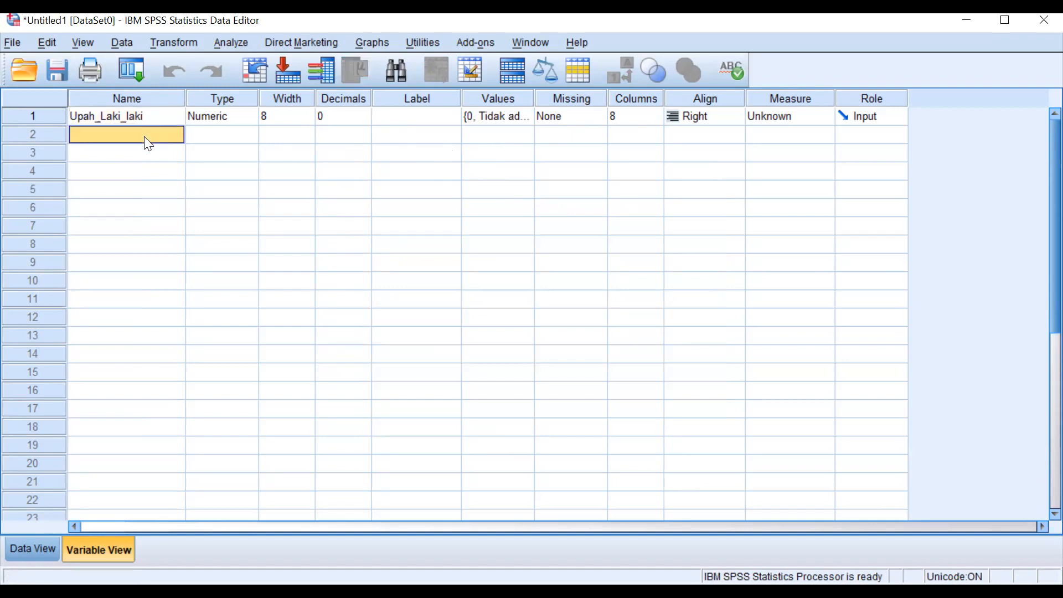
pyautogui.write('Upah')
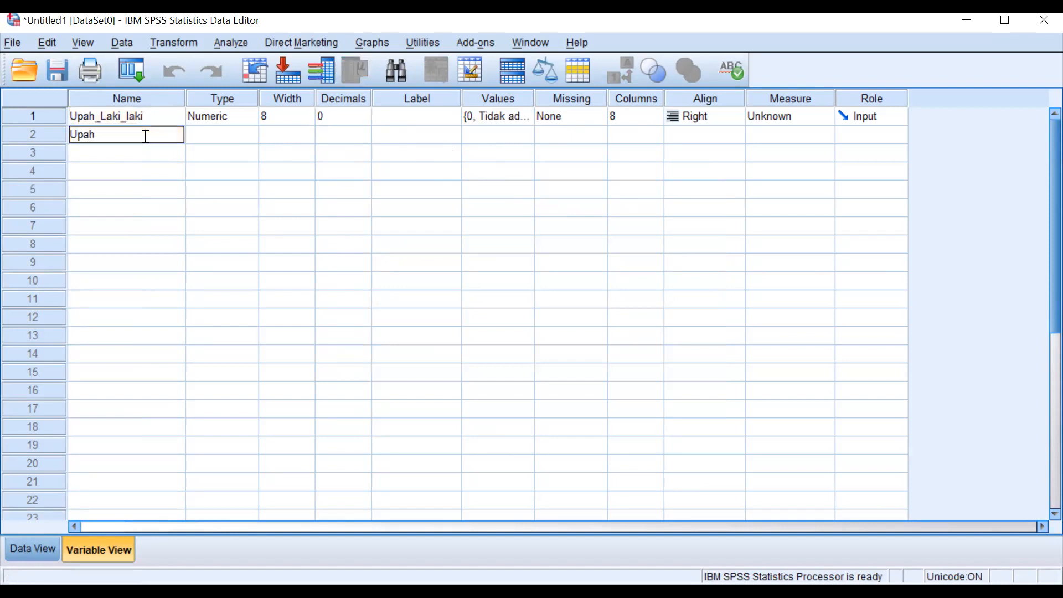
pyautogui.write('_Wanita')
pyautogui.click(290, 134)
pyautogui.click(348, 133)
pyautogui.click(363, 138)
pyautogui.click(364, 138)
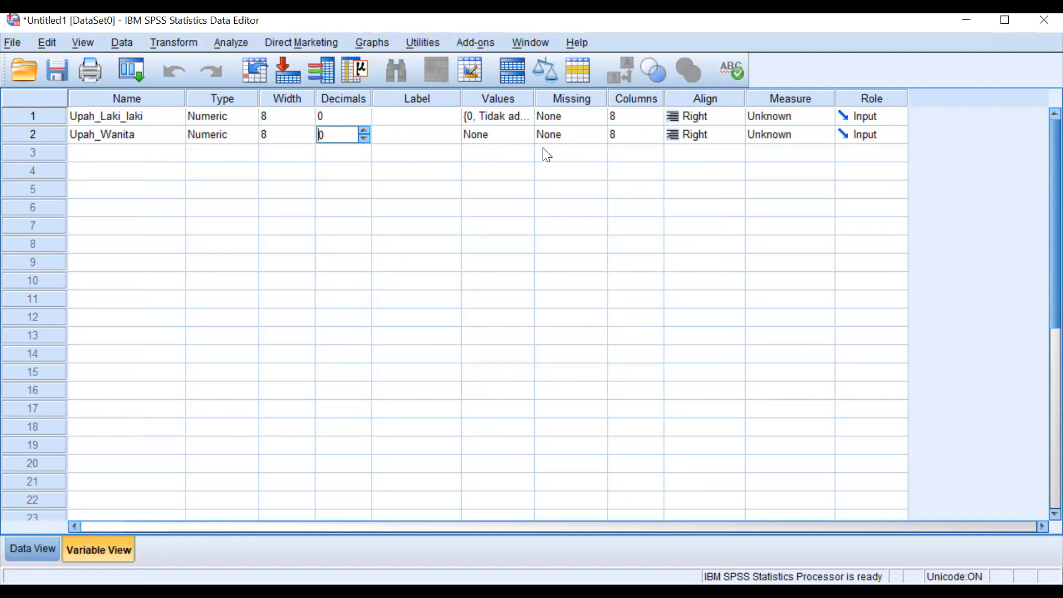
# Add the value label 0 = "Tidak ada partisipasi" for Upah_Wanita
pyautogui.doubleClick(518, 138)
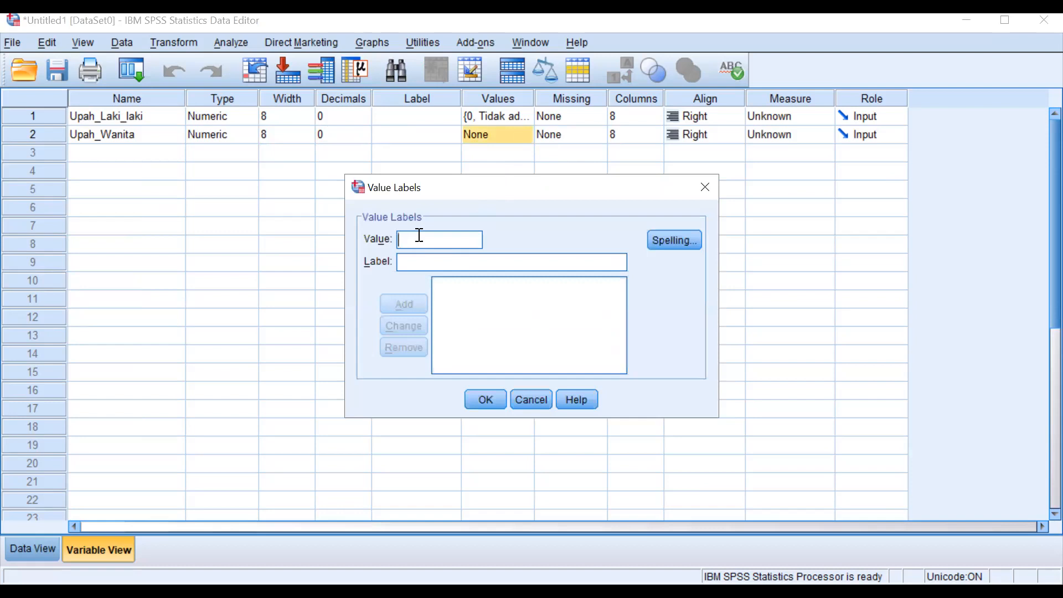
pyautogui.write('0')
pyautogui.click(410, 260)
pyautogui.write('Ti')
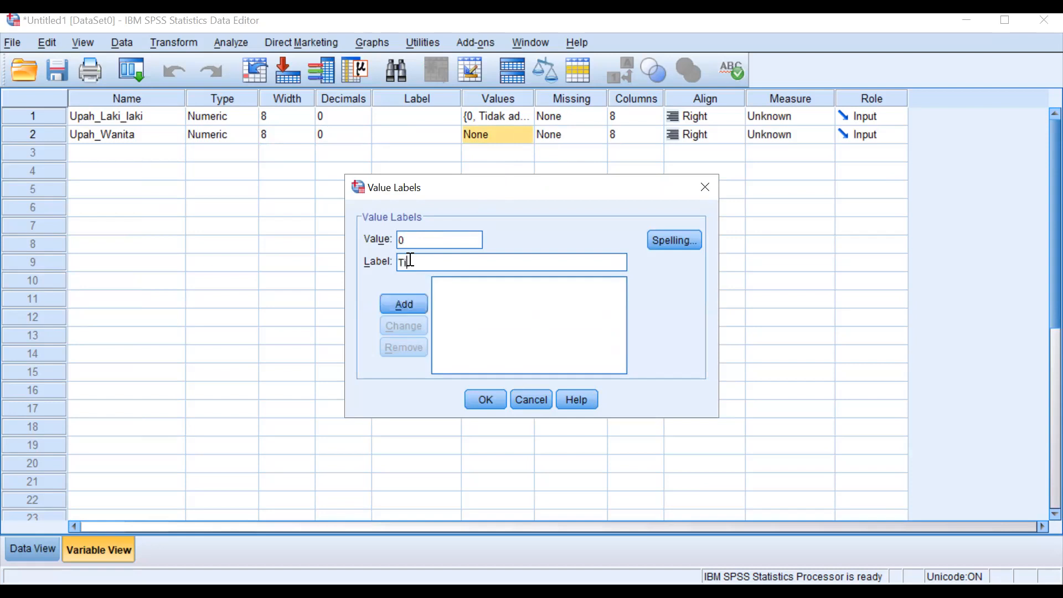
pyautogui.write('dak ada partisipasi')
pyautogui.press('Return')
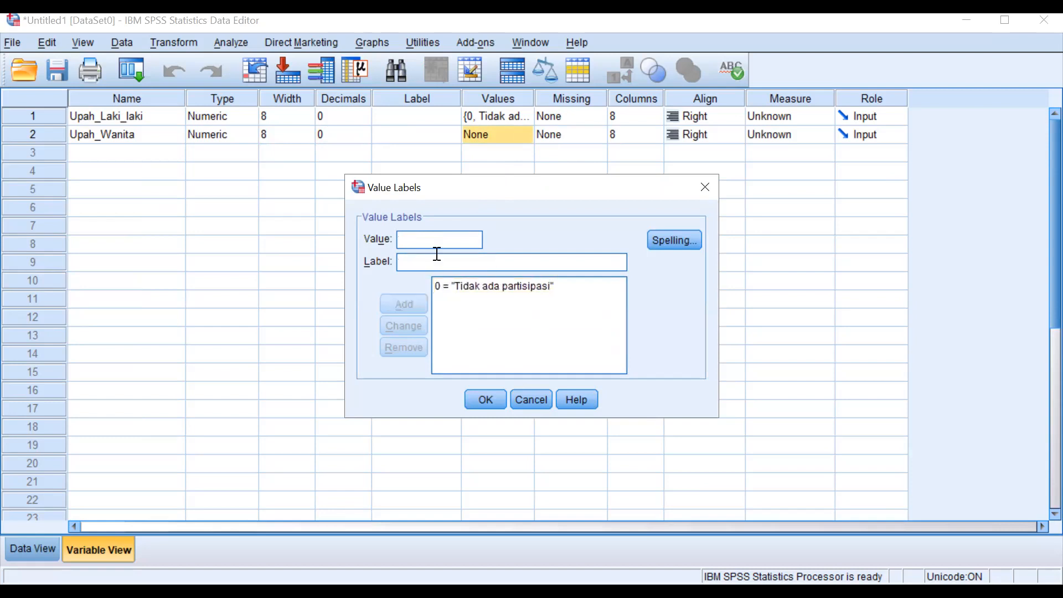
# Add the value label 1 = "Ada Partisipasi" for Upah_Wanita and apply the labels
pyautogui.write('1')
pyautogui.click(430, 264)
pyautogui.write('Ada Partisipasi')
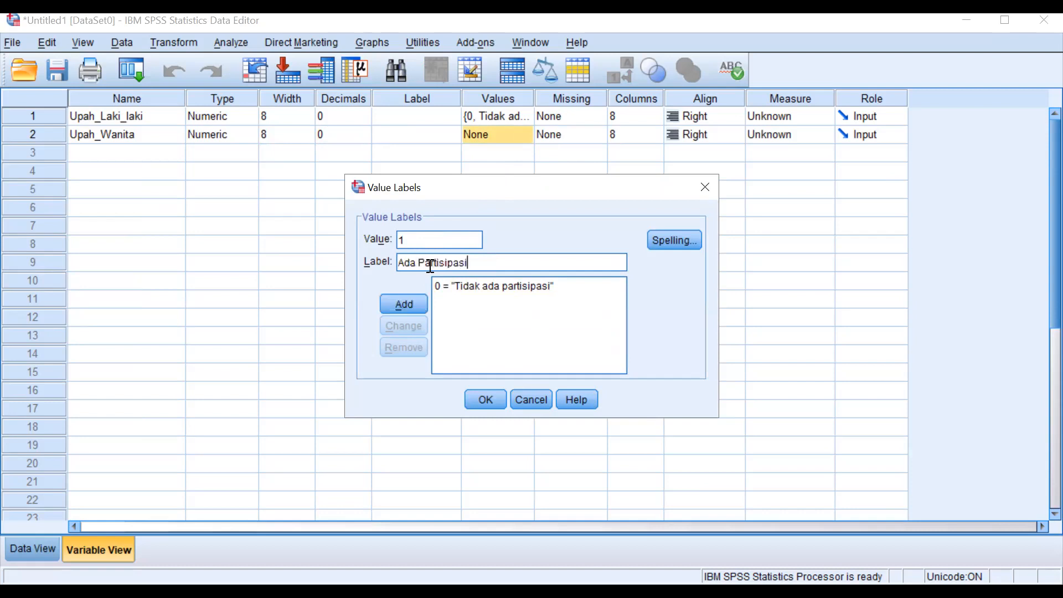
pyautogui.click(390, 304)
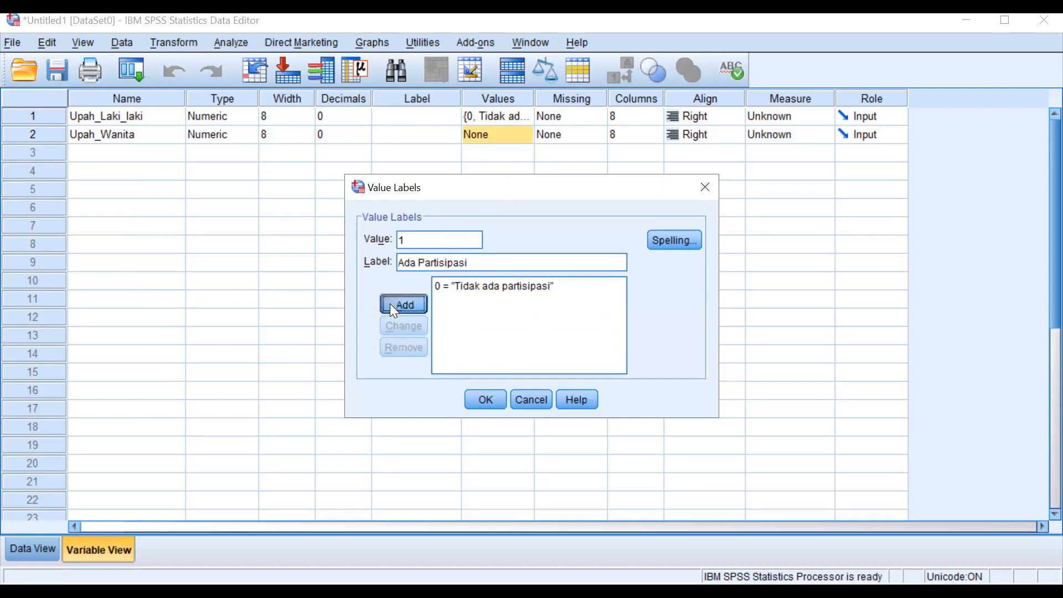
pyautogui.click(488, 400)
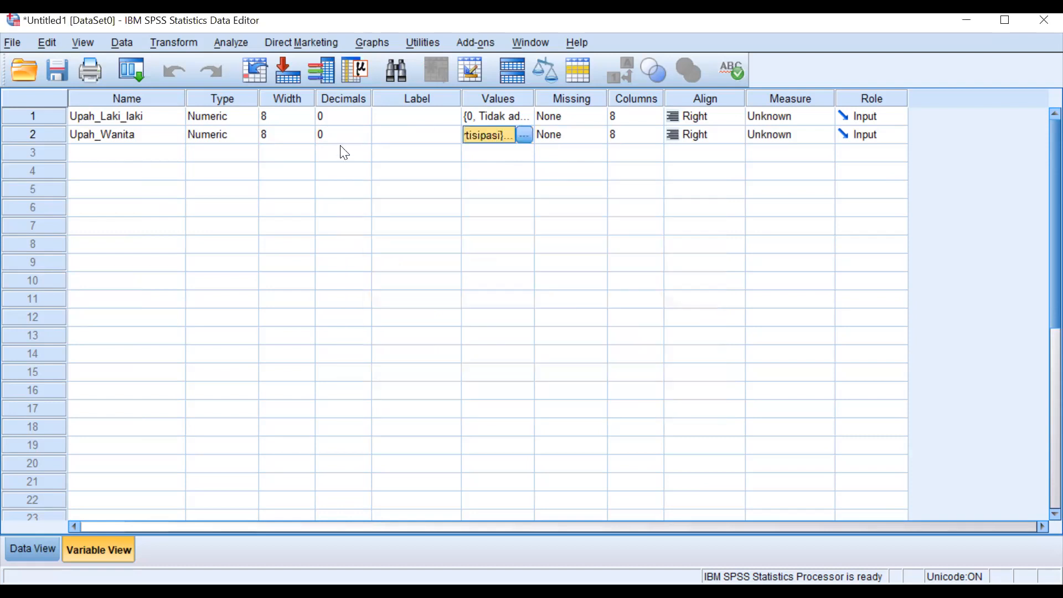
# Show the SPSS data grid, then copy the male and female dummy values in C2:D101 of the Excel EXECUTE sheet
pyautogui.click(36, 550)
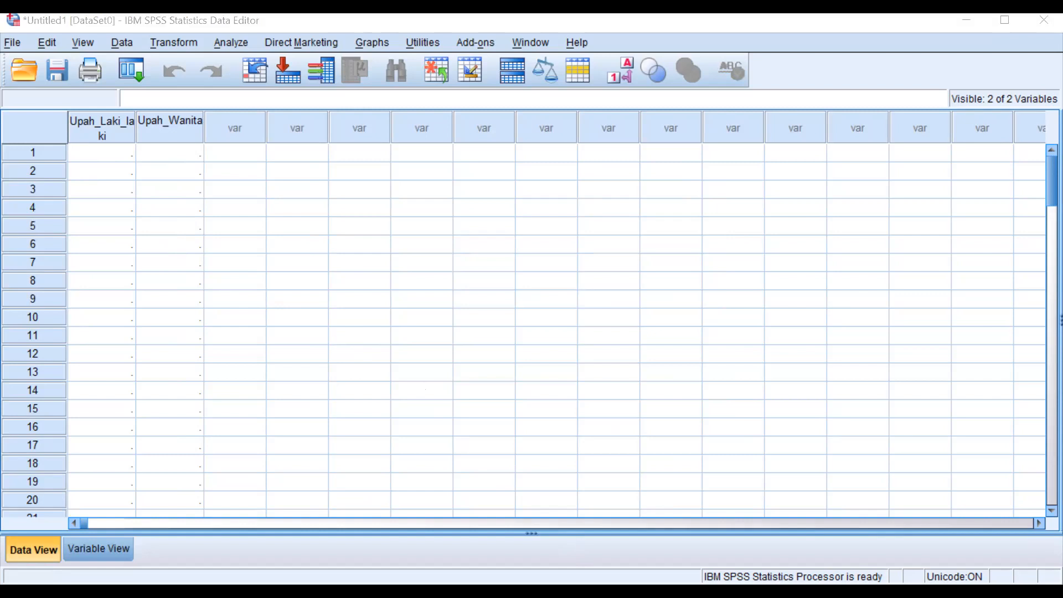
pyautogui.moveTo(656, 185); pyautogui.dragTo(821, 187)
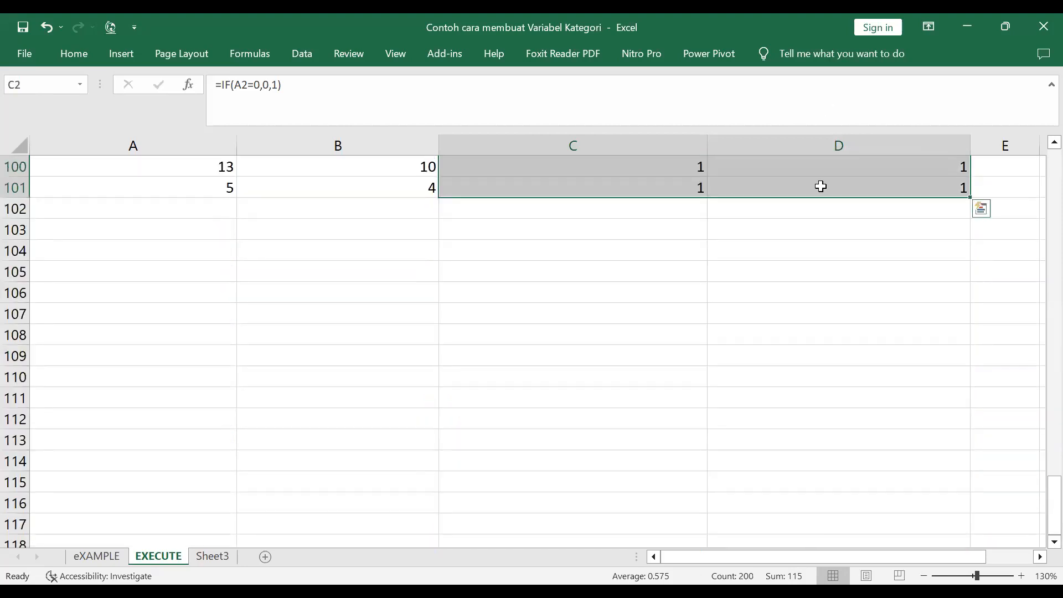
pyautogui.rightClick(801, 185)
pyautogui.click(833, 227)
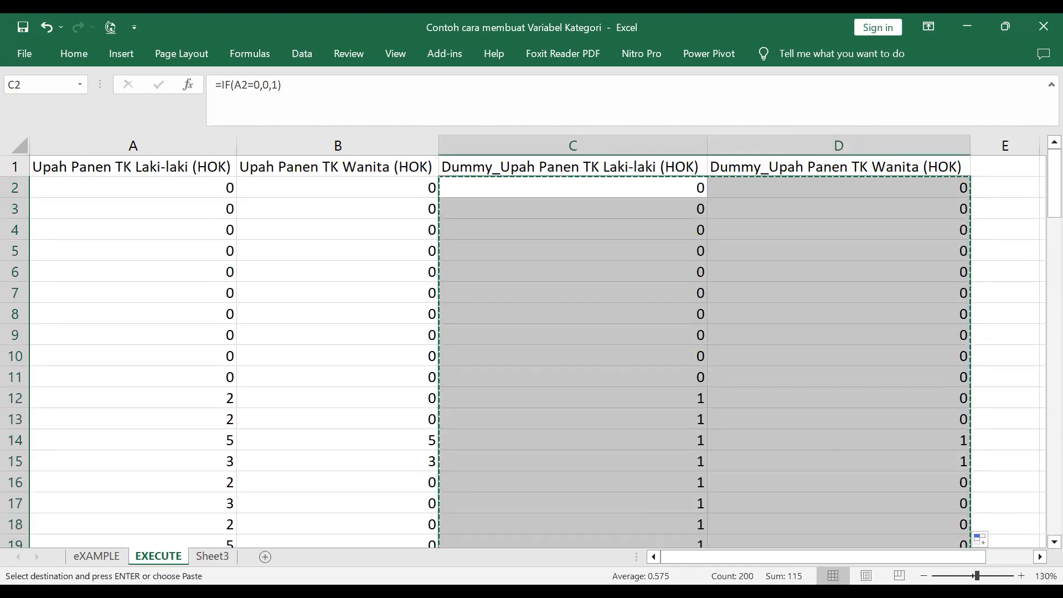
# Switch back to SPSS, widen the Upah_Laki_laki column and paste the copied dummy values from its first row, checking down to the last case
pyautogui.hotkey('alt', 'Tab')
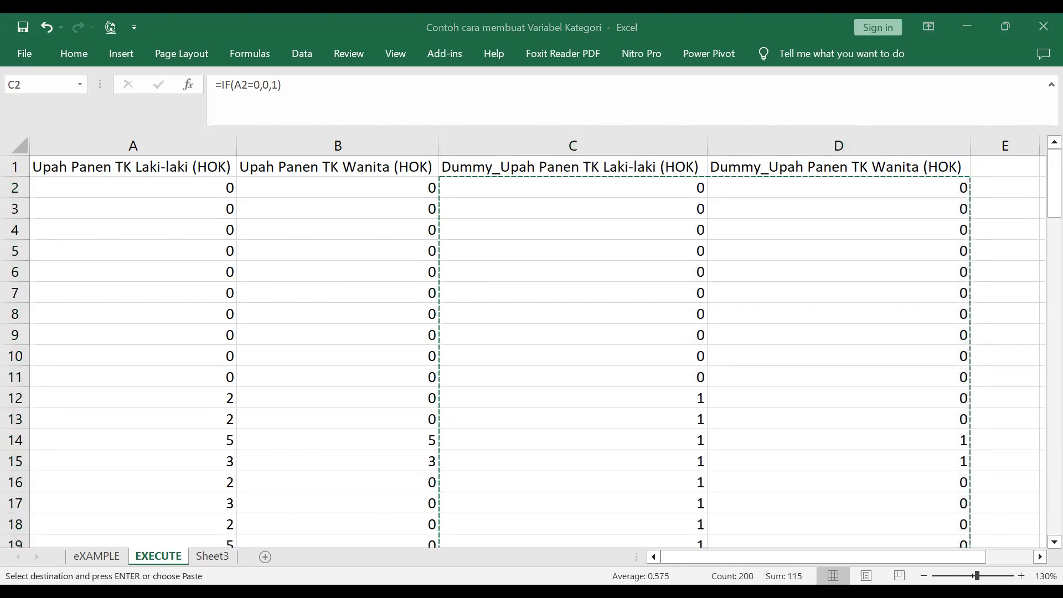
pyautogui.hotkey('alt', 'Tab')
pyautogui.click(117, 157)
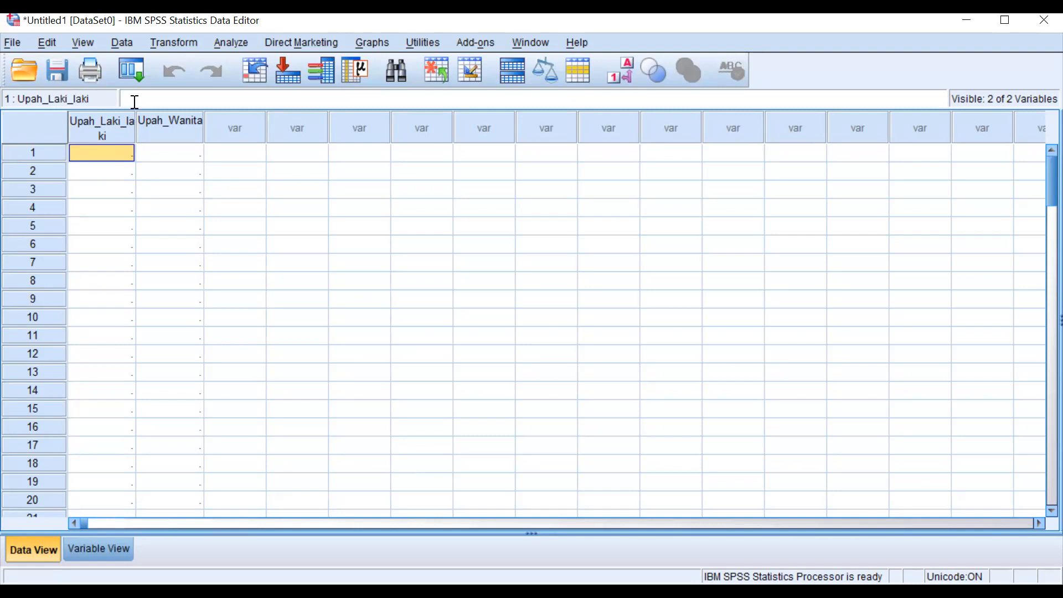
pyautogui.moveTo(133, 117); pyautogui.dragTo(146, 115)
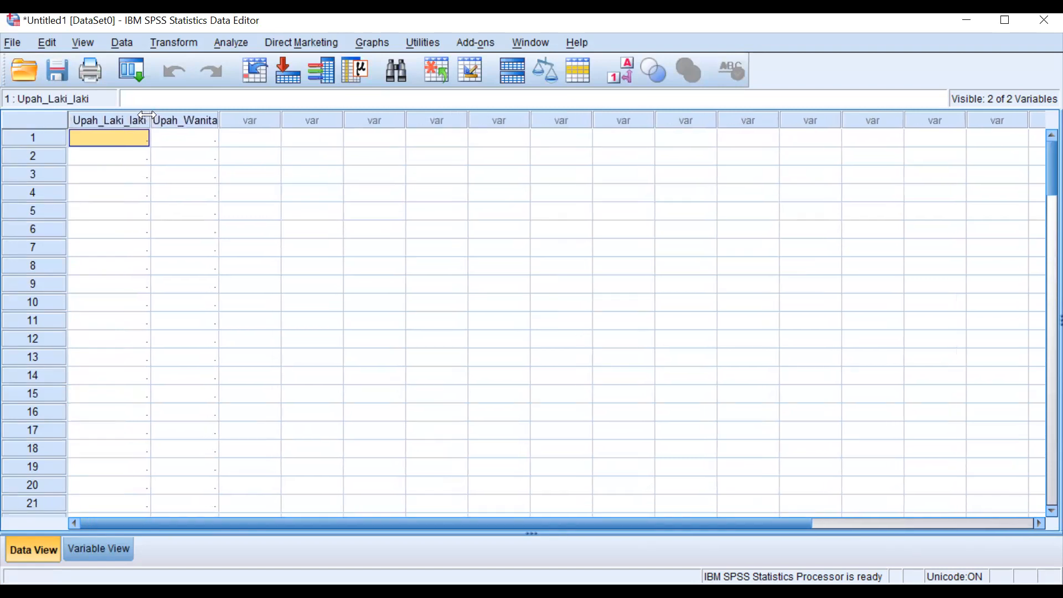
pyautogui.rightClick(133, 143)
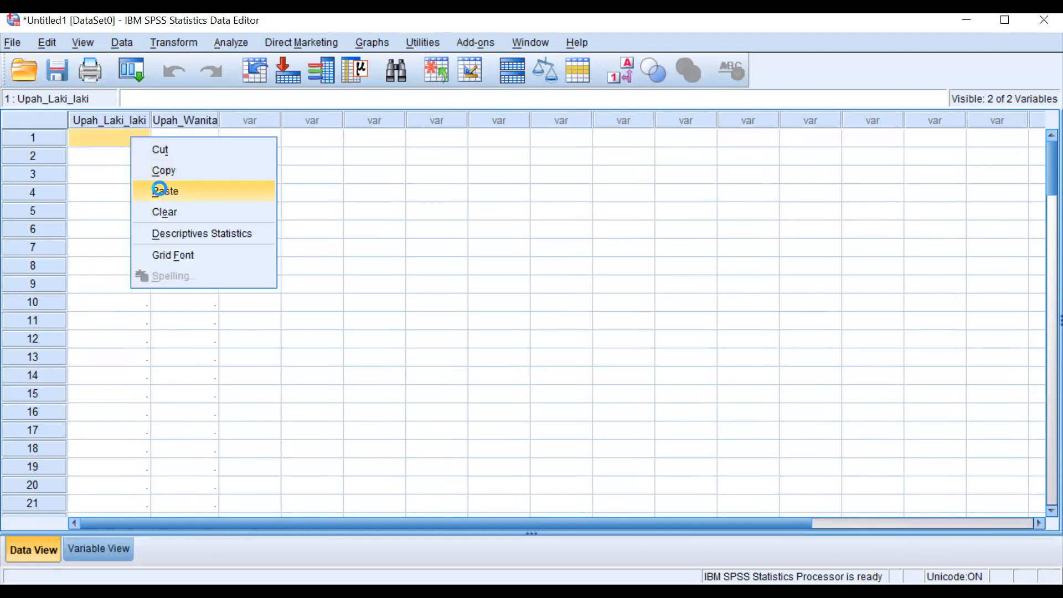
pyautogui.click(160, 190)
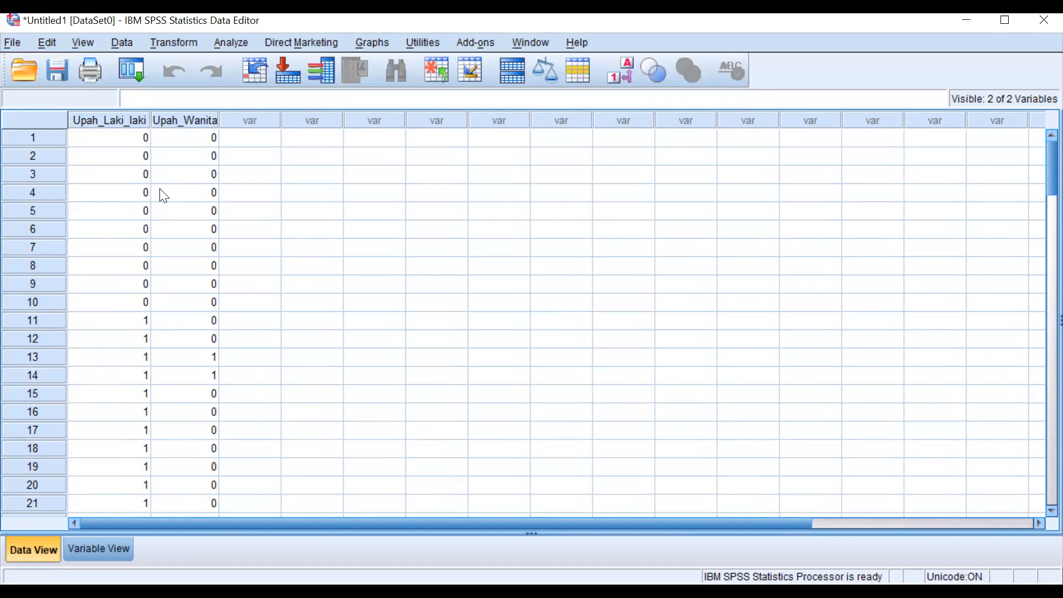
pyautogui.scroll(-20, 163, 196)
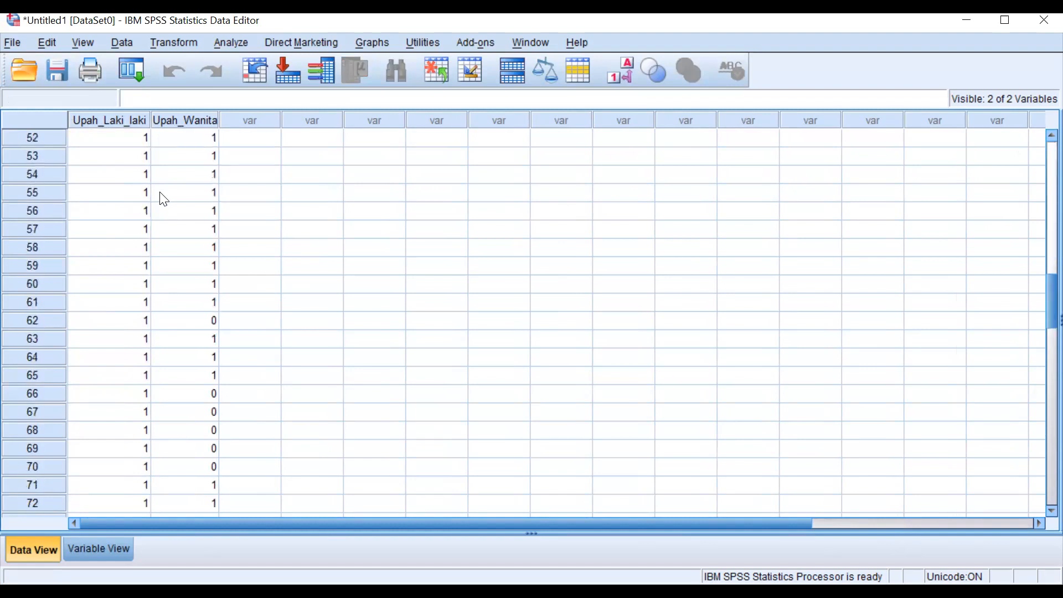
pyautogui.scroll(-8, 161, 198)
pyautogui.scroll(2, 160, 198)
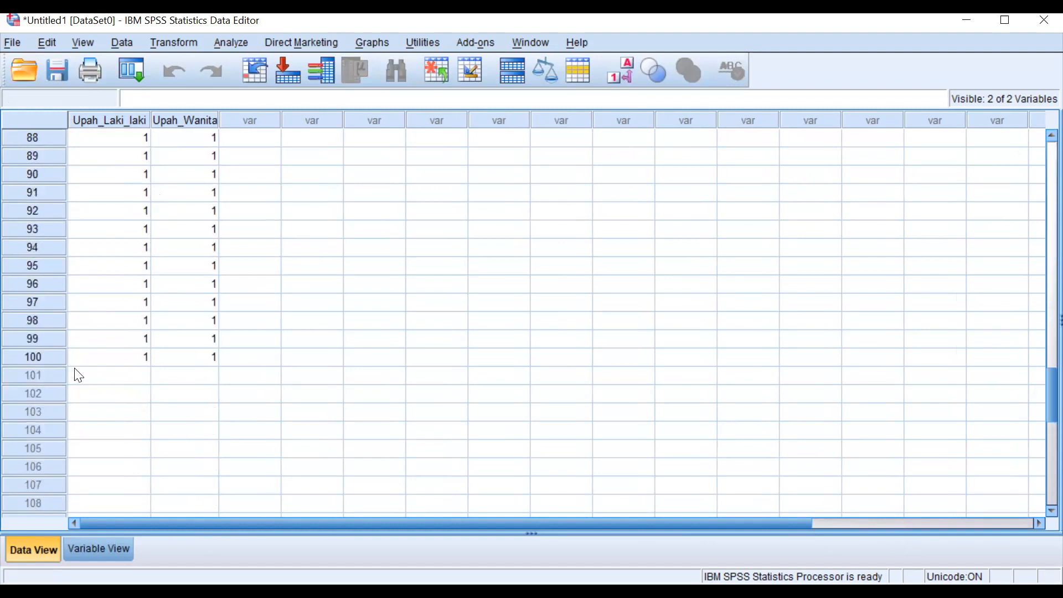
pyautogui.scroll(20, 189, 316)
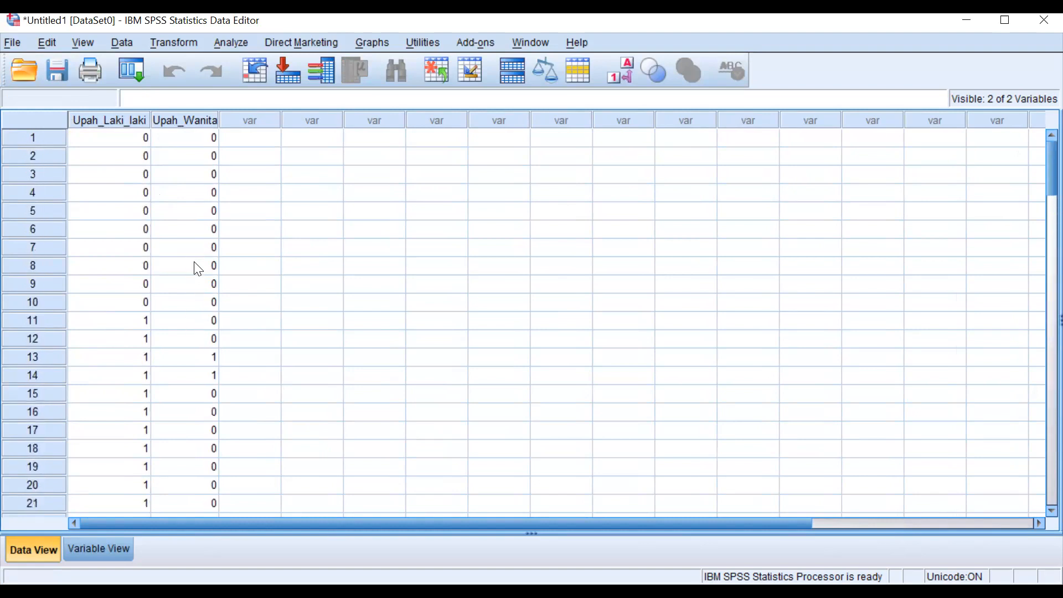
pyautogui.click(239, 42)
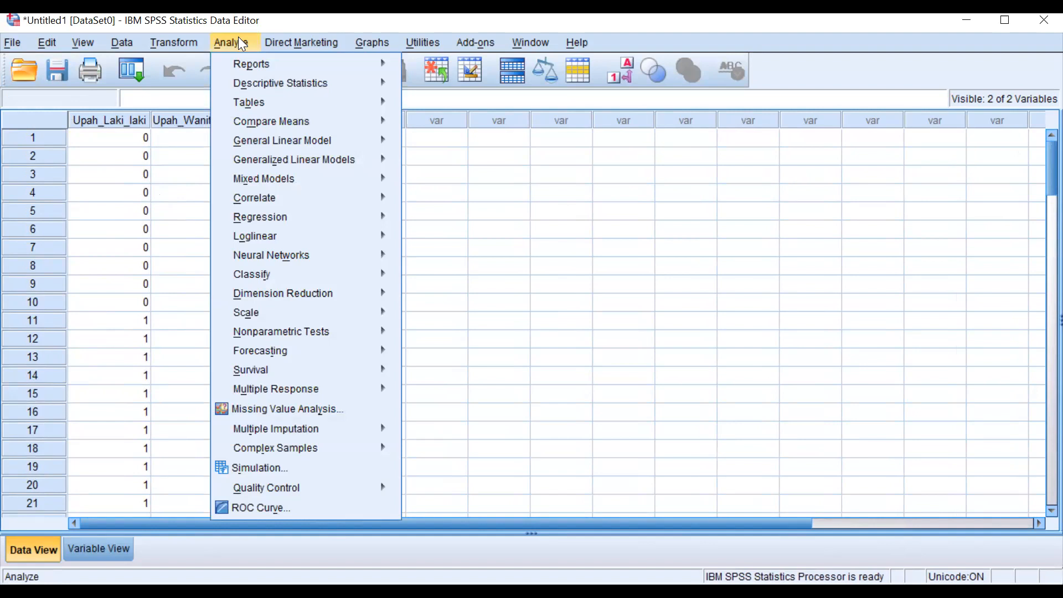
pyautogui.moveTo(328, 89)
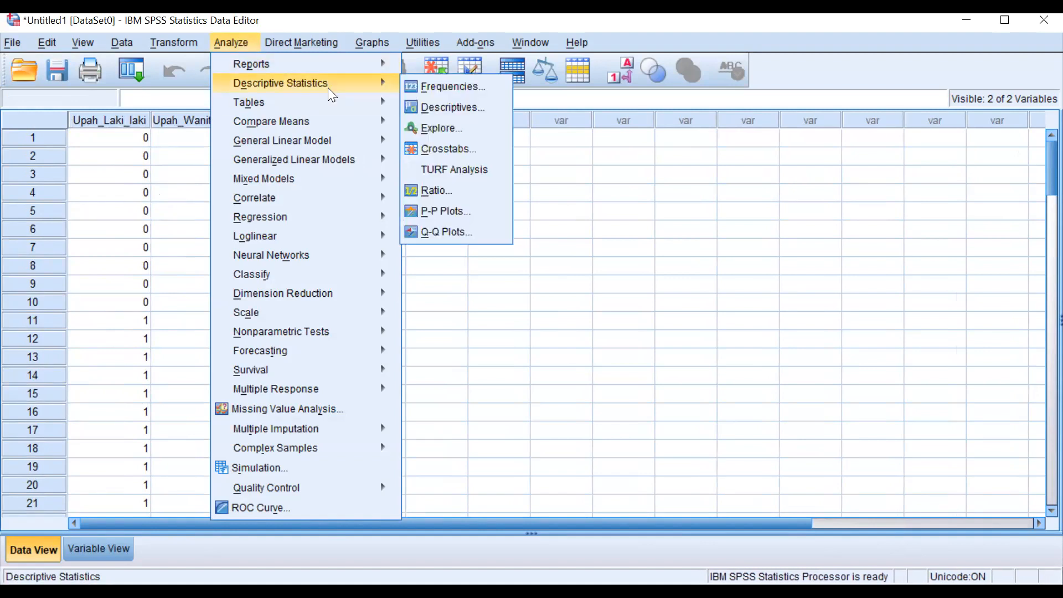
pyautogui.click(429, 87)
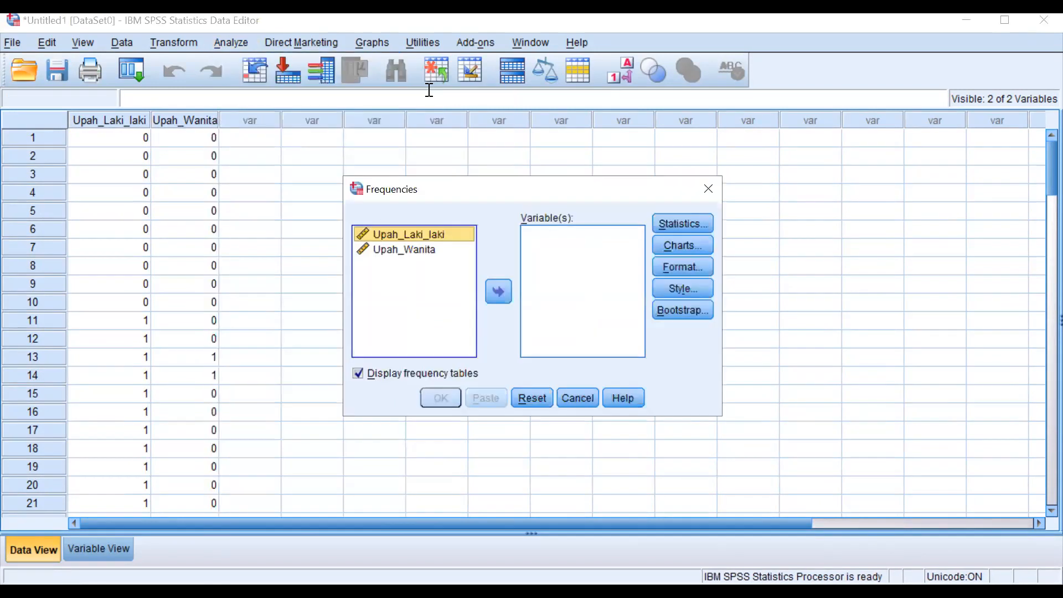
pyautogui.click(574, 399)
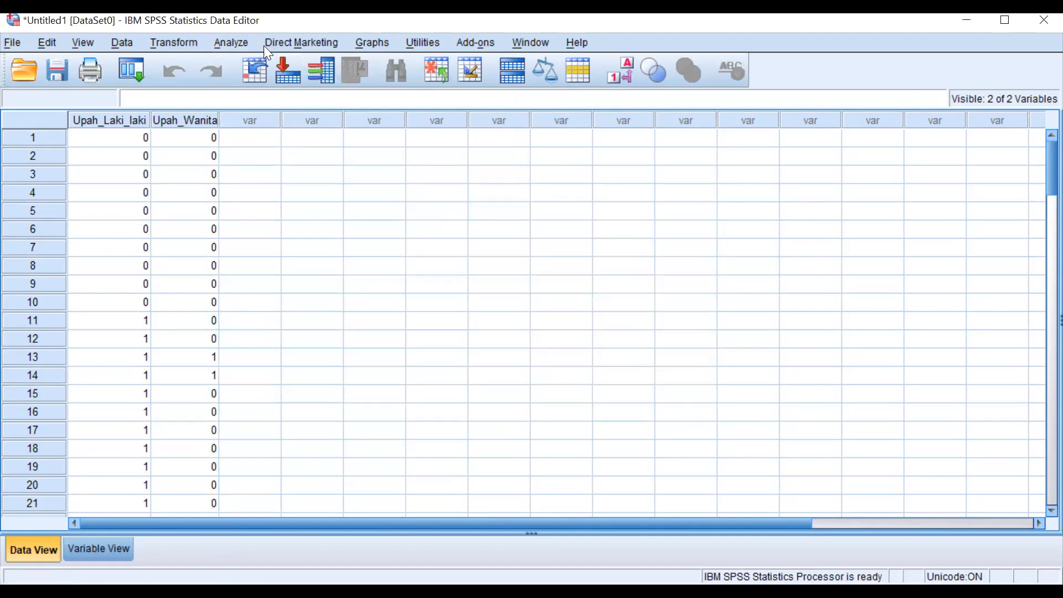
# Run a Frequencies analysis with frequency tables for Upah_Laki_laki and Upah_Wanita
pyautogui.click(226, 44)
pyautogui.moveTo(249, 83)
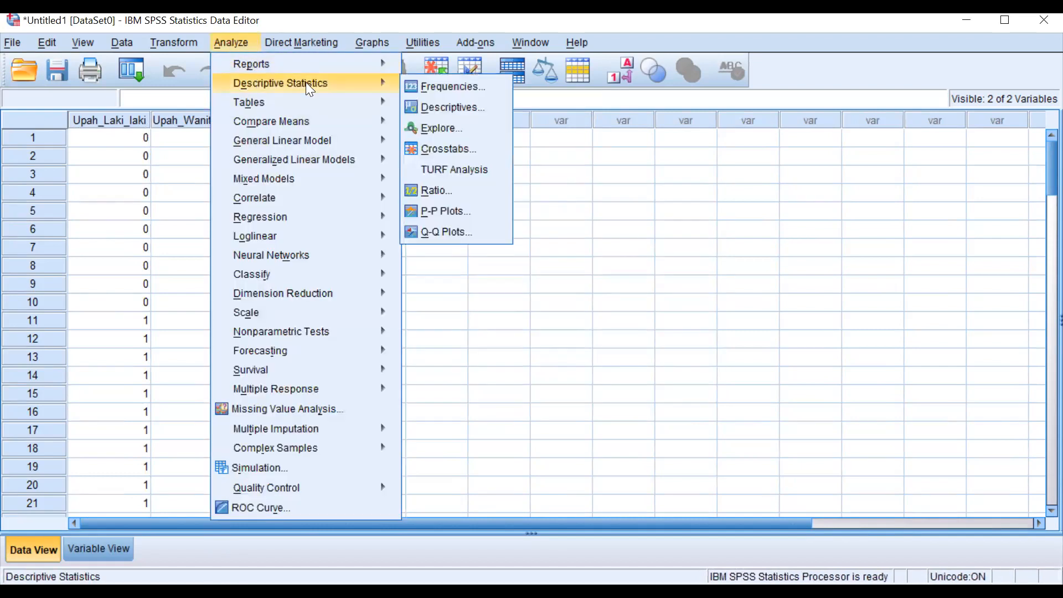
pyautogui.click(433, 89)
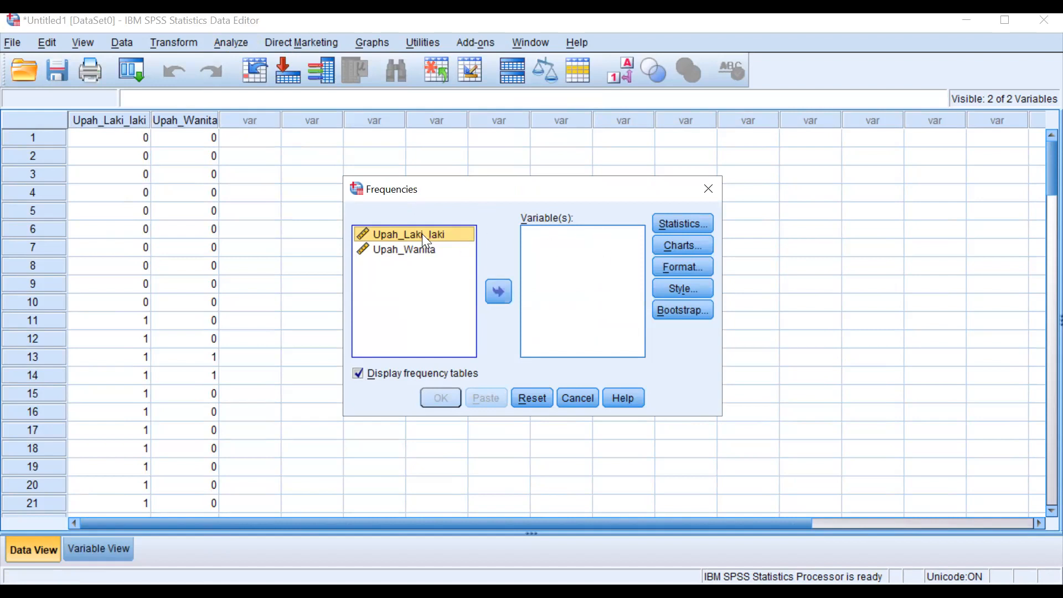
pyautogui.click(493, 290)
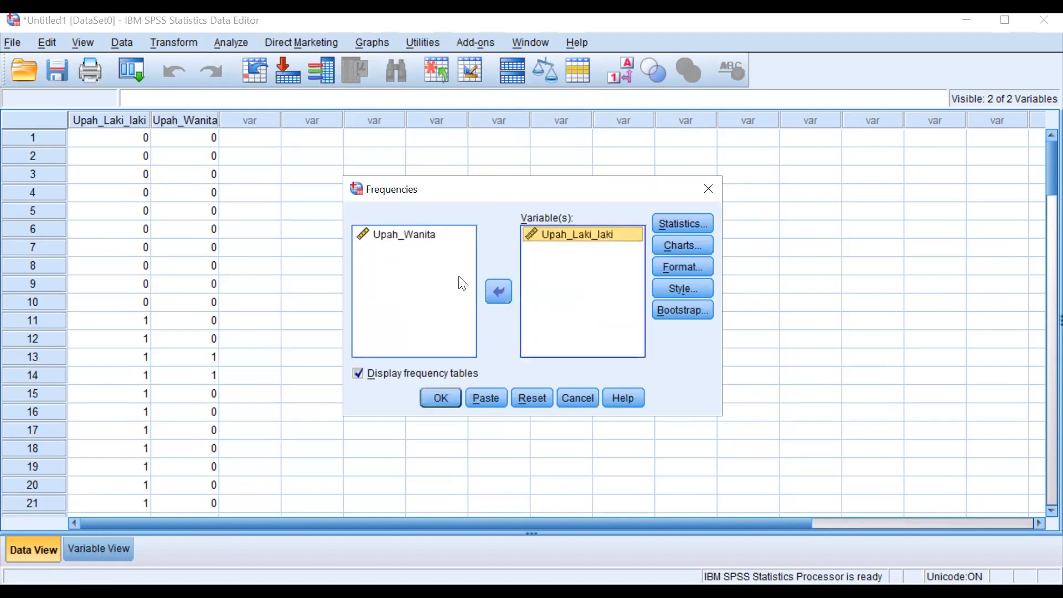
pyautogui.click(389, 237)
pyautogui.click(497, 290)
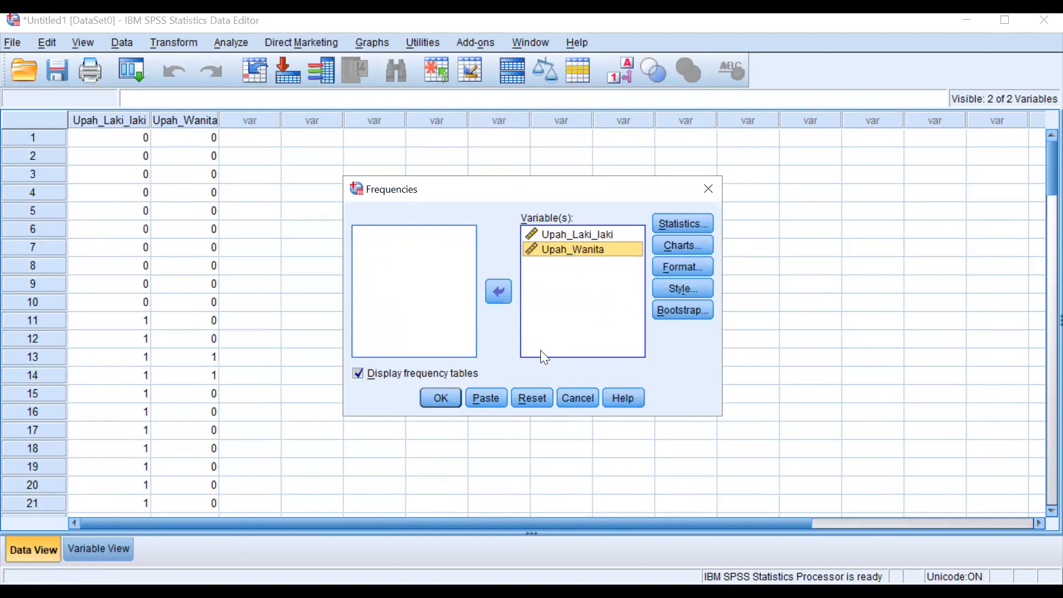
pyautogui.click(430, 397)
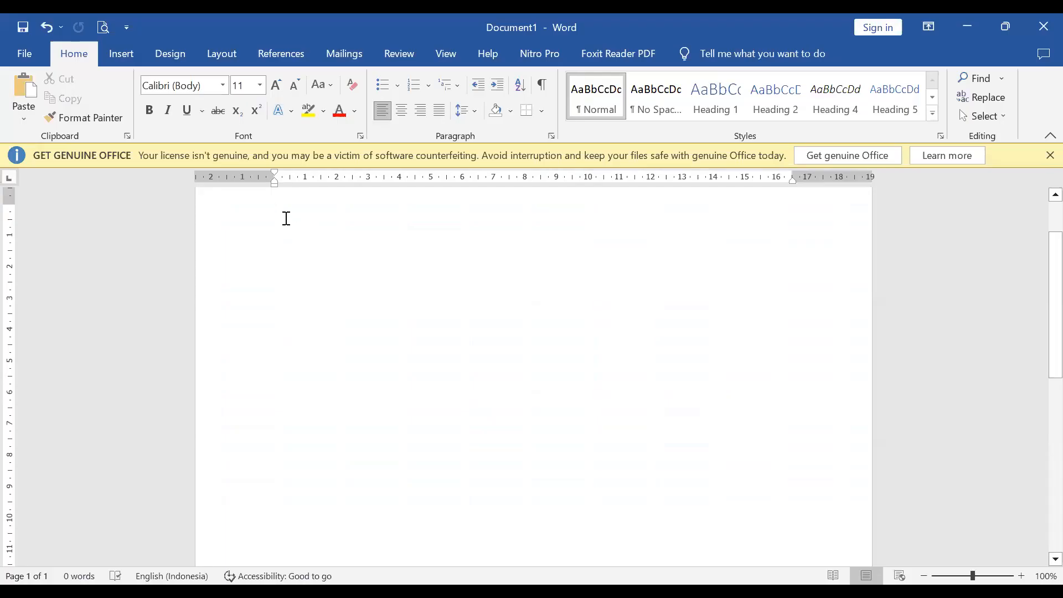
# Paste the copied SPSS frequency output into the blank Word document, keeping its source formatting
pyautogui.rightClick(286, 218)
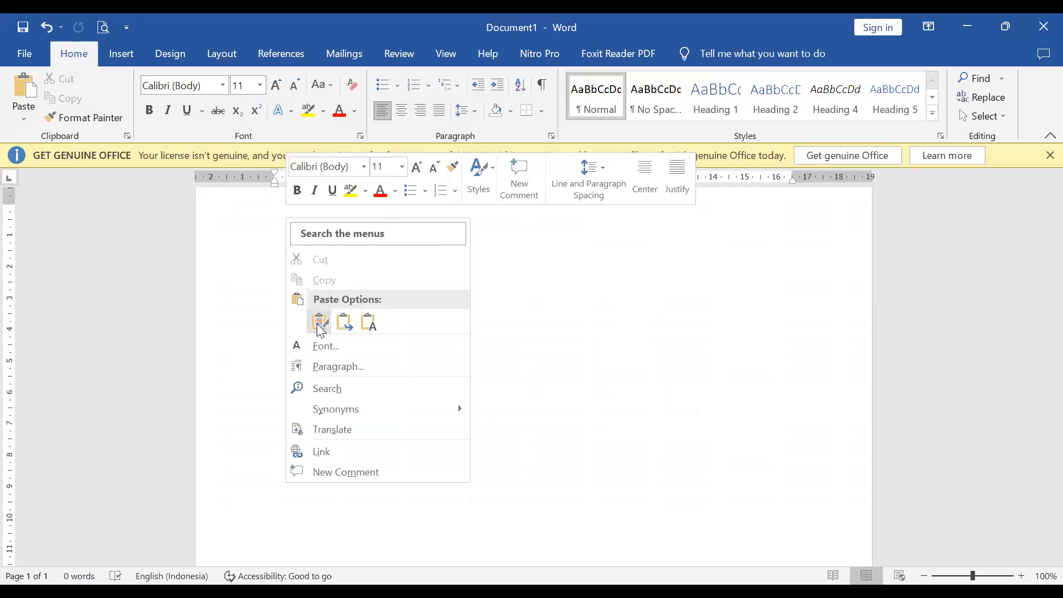
pyautogui.click(319, 322)
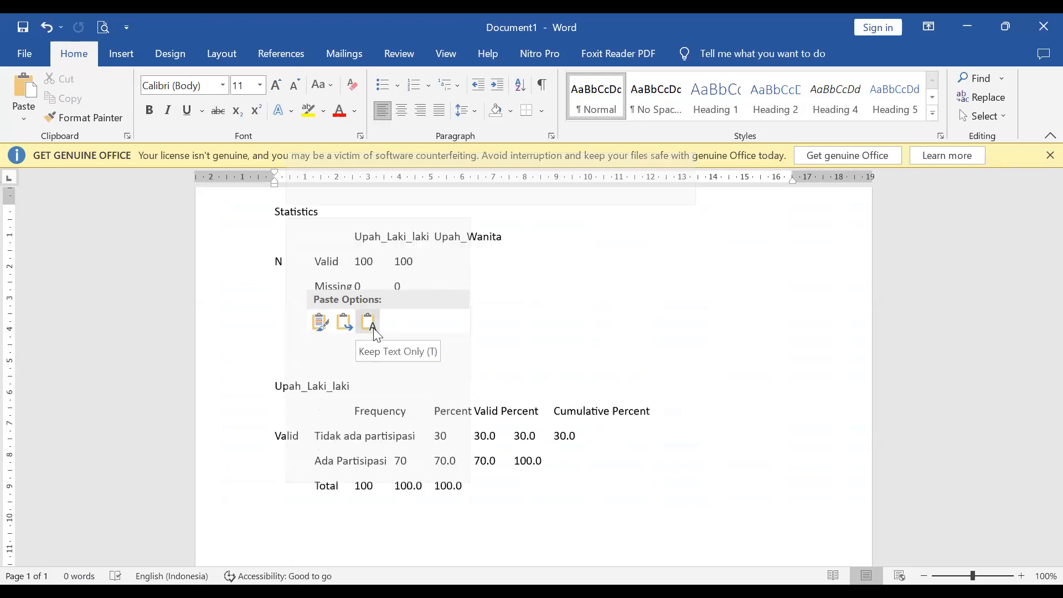
pyautogui.click(320, 325)
pyautogui.scroll(5, 444, 339)
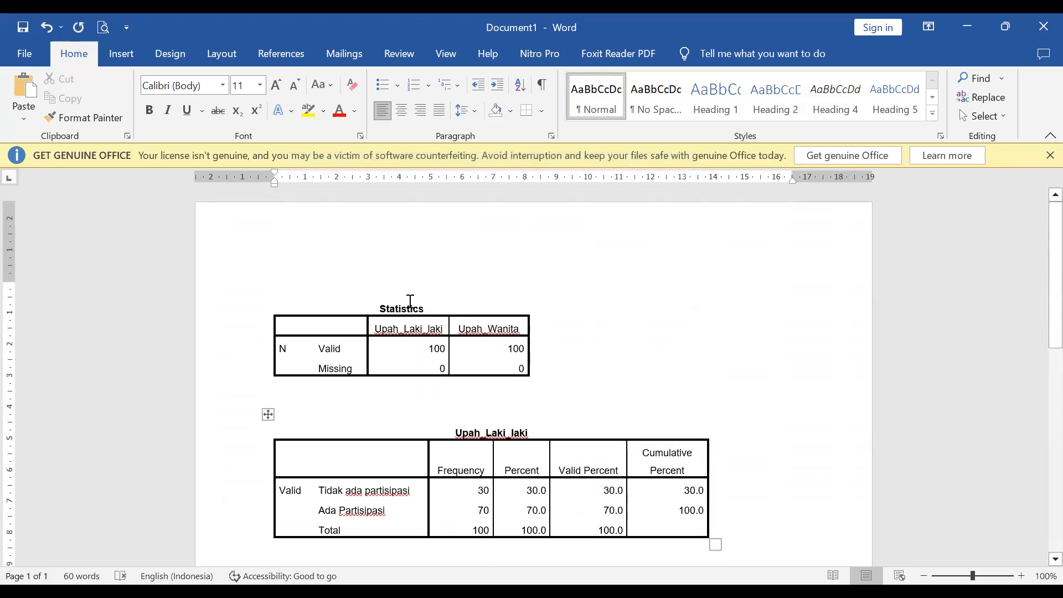
# Add the bold heading "4.1 Gambaran Deskriptif Penelitian" above the Statistics table, followed by an empty line
pyautogui.click(337, 280)
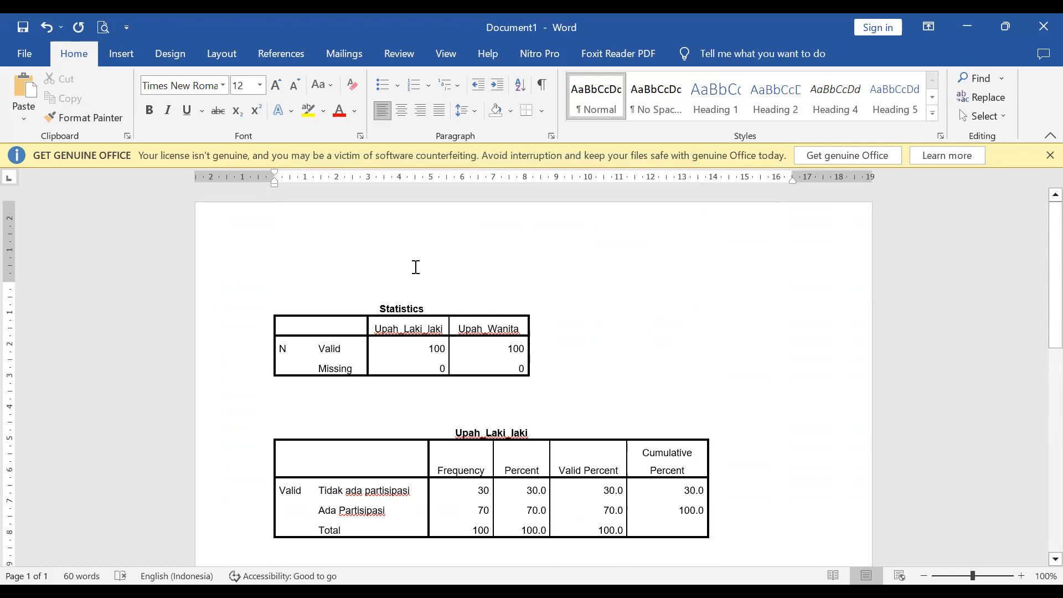
pyautogui.write('4.1')
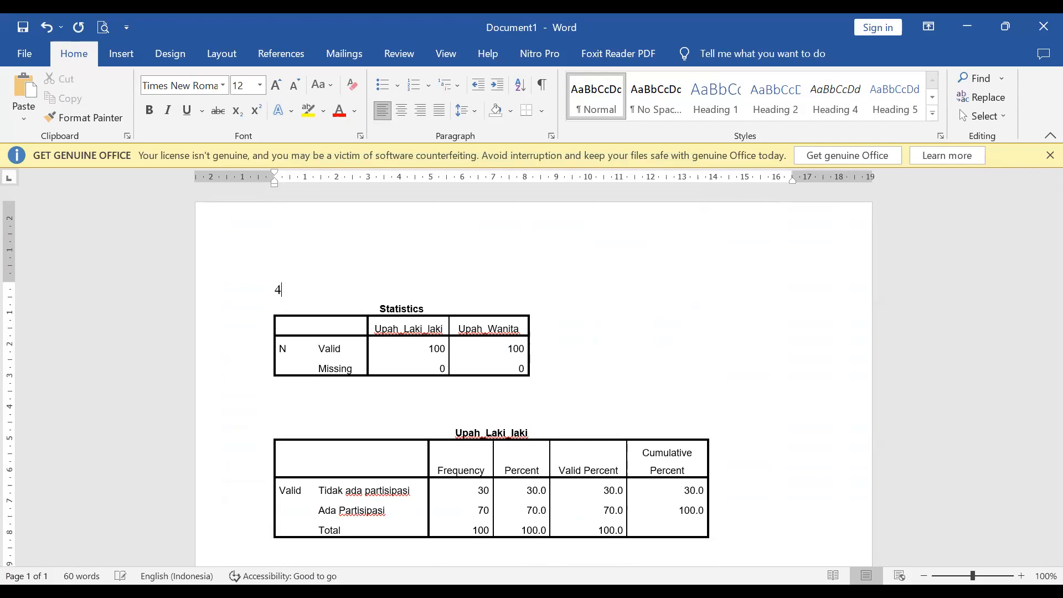
pyautogui.hotkey('shift', 'Left')
pyautogui.hotkey('shift', 'Left')
pyautogui.hotkey('shift', 'Left')
pyautogui.hotkey('ctrl', 'b')
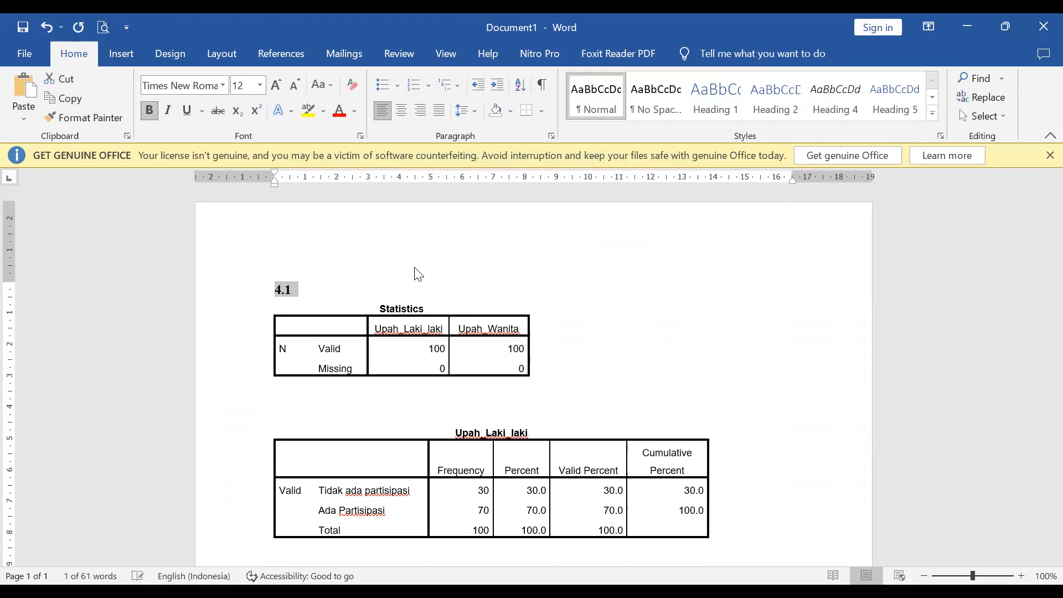
pyautogui.press('Down')
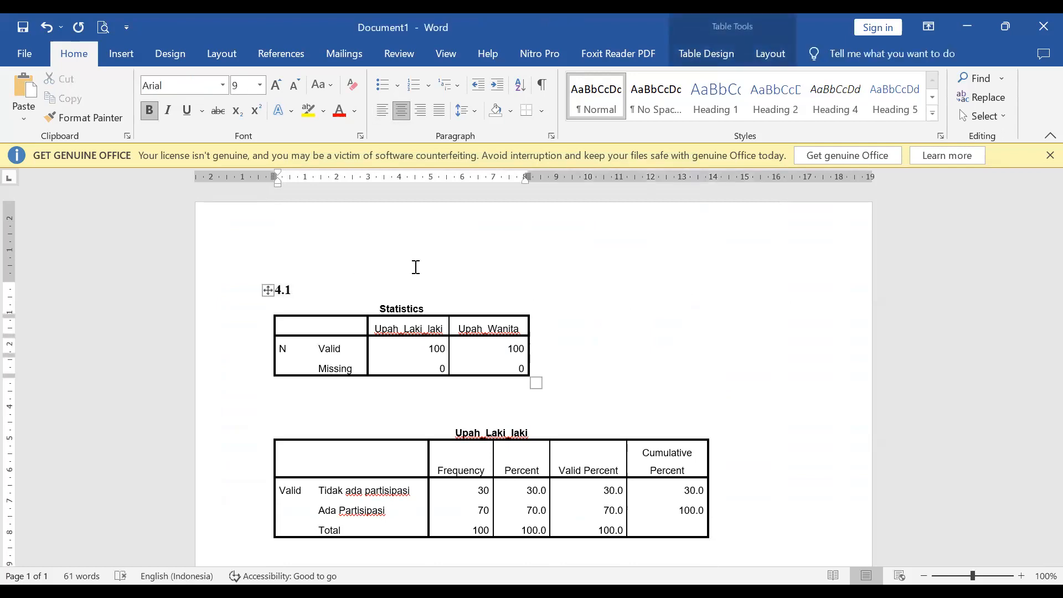
pyautogui.click(360, 294)
pyautogui.write('Gambaran')
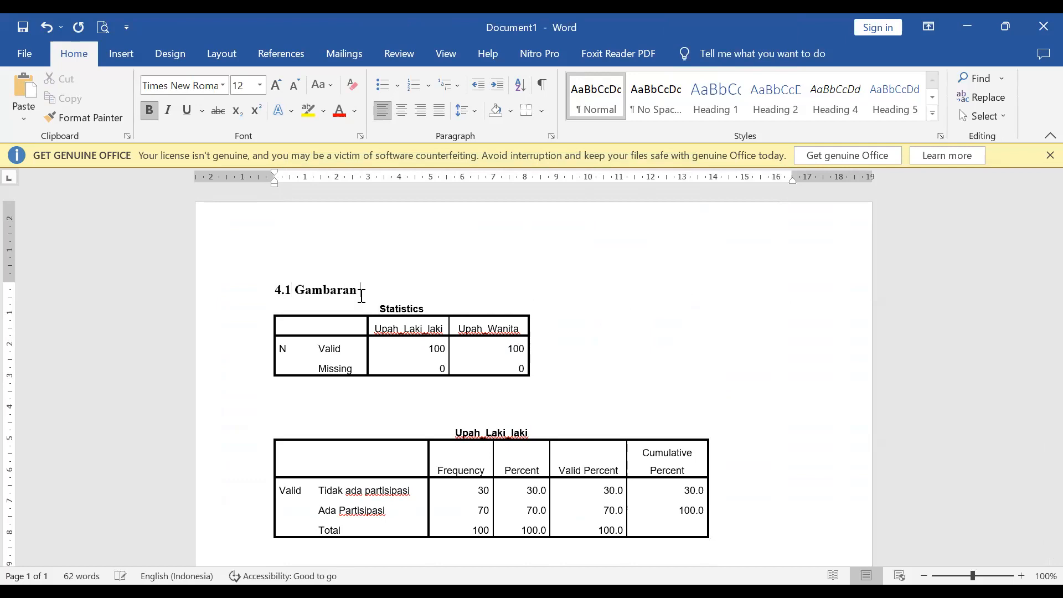
pyautogui.write(' Deskriptif Penelitian')
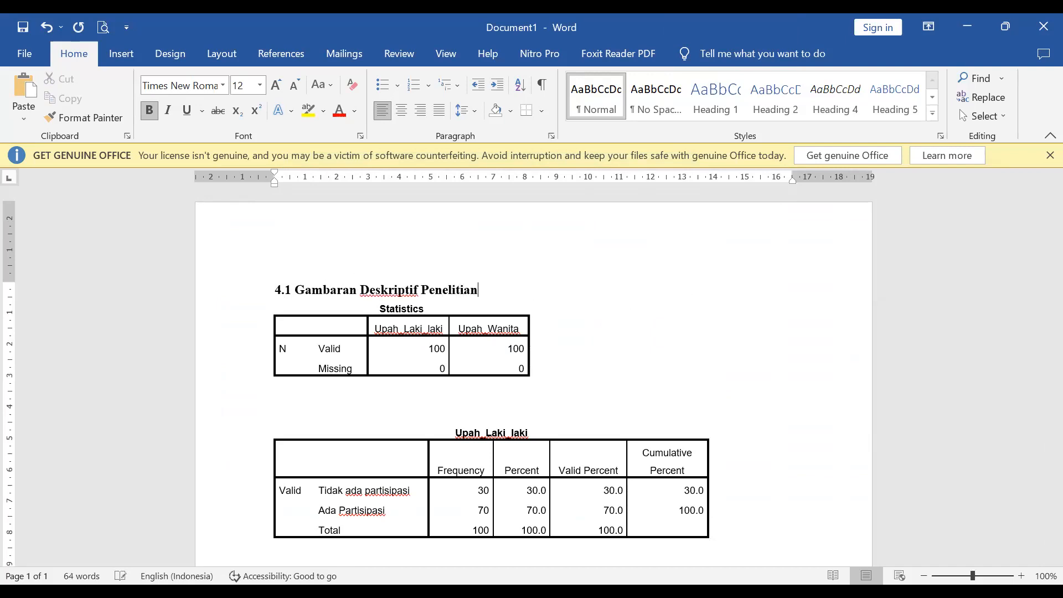
pyautogui.press('Return')
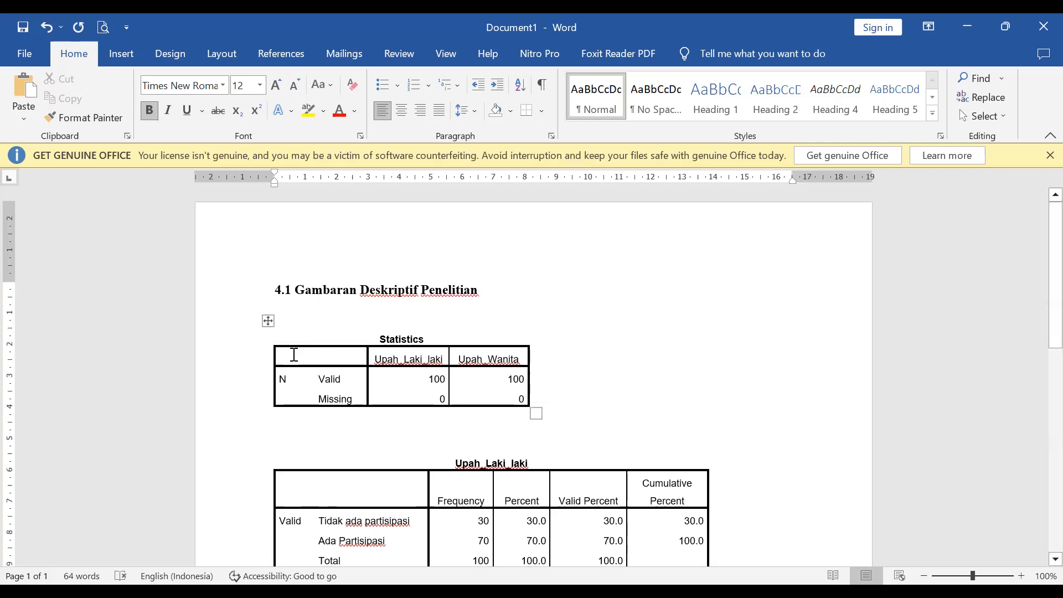
# Apply the light grid table style with thin grey borders to the whole Statistics table
pyautogui.click(270, 322)
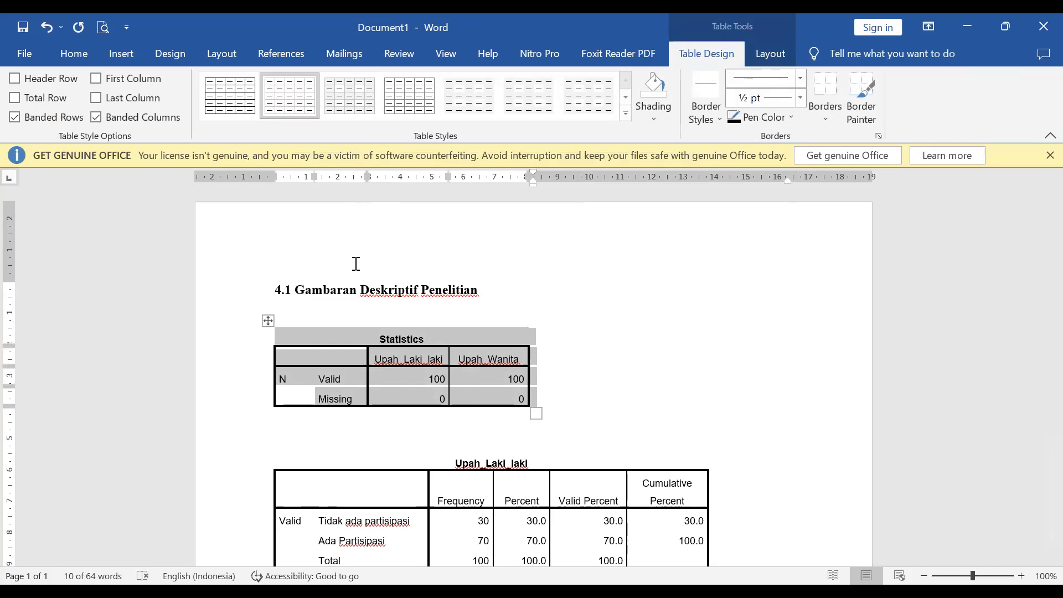
pyautogui.click(301, 103)
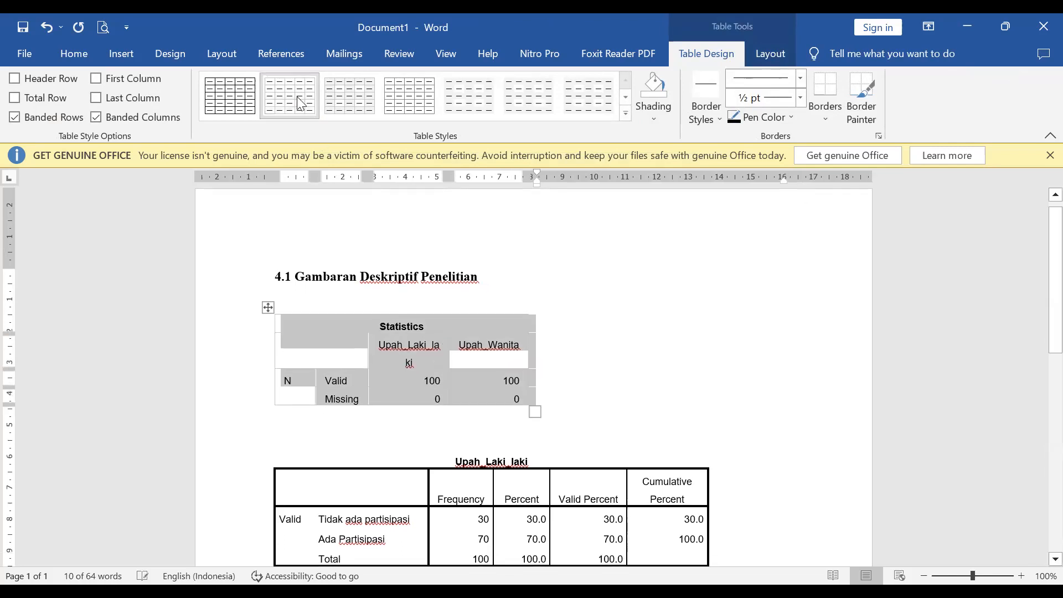
pyautogui.click(359, 348)
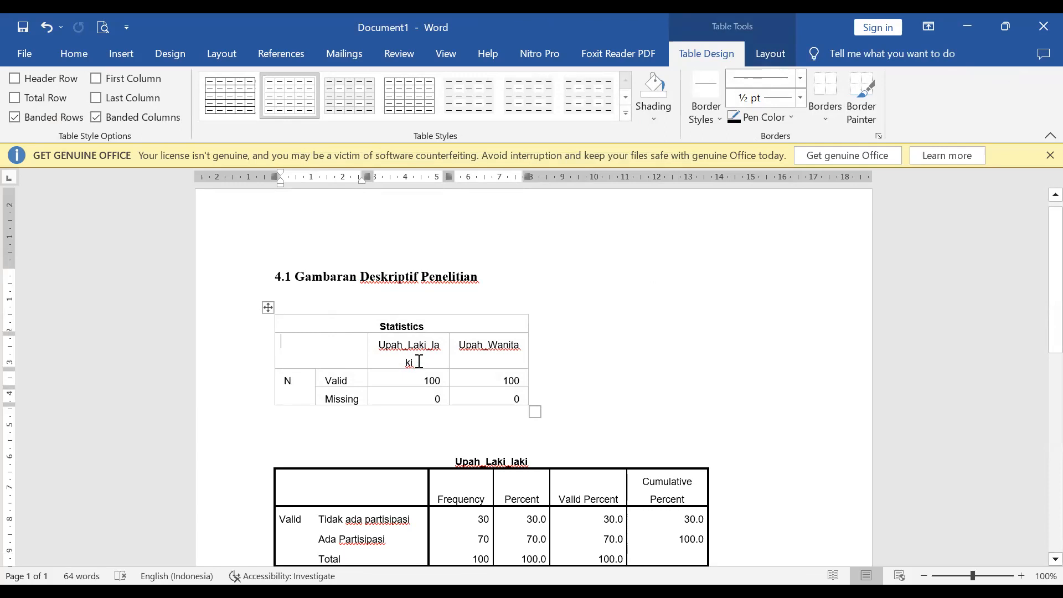
# AutoFit the whole Statistics table to the window width
pyautogui.click(268, 306)
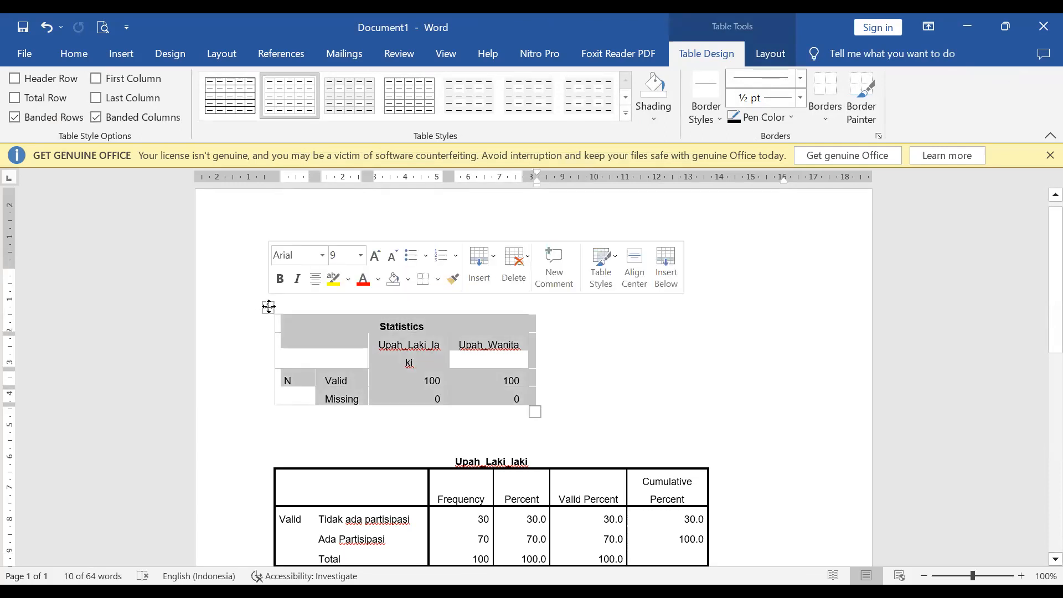
pyautogui.rightClick(269, 309)
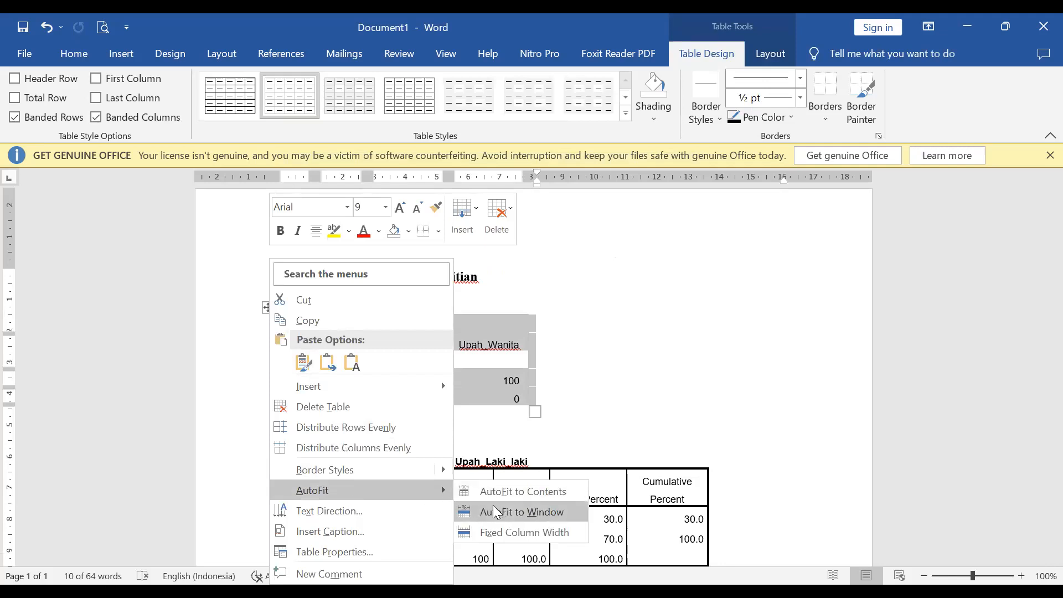
pyautogui.click(495, 512)
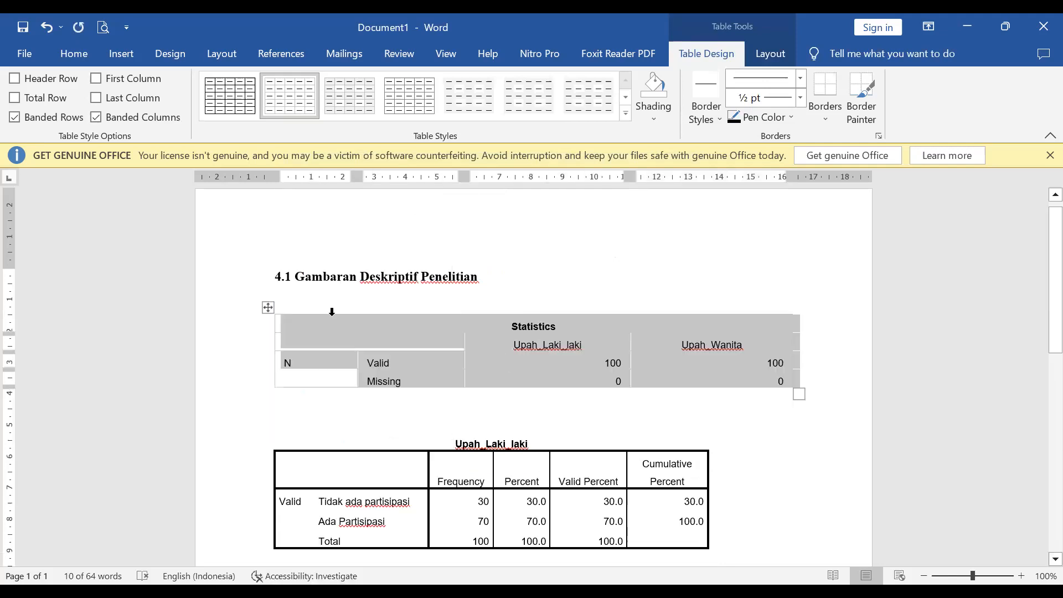
pyautogui.click(722, 402)
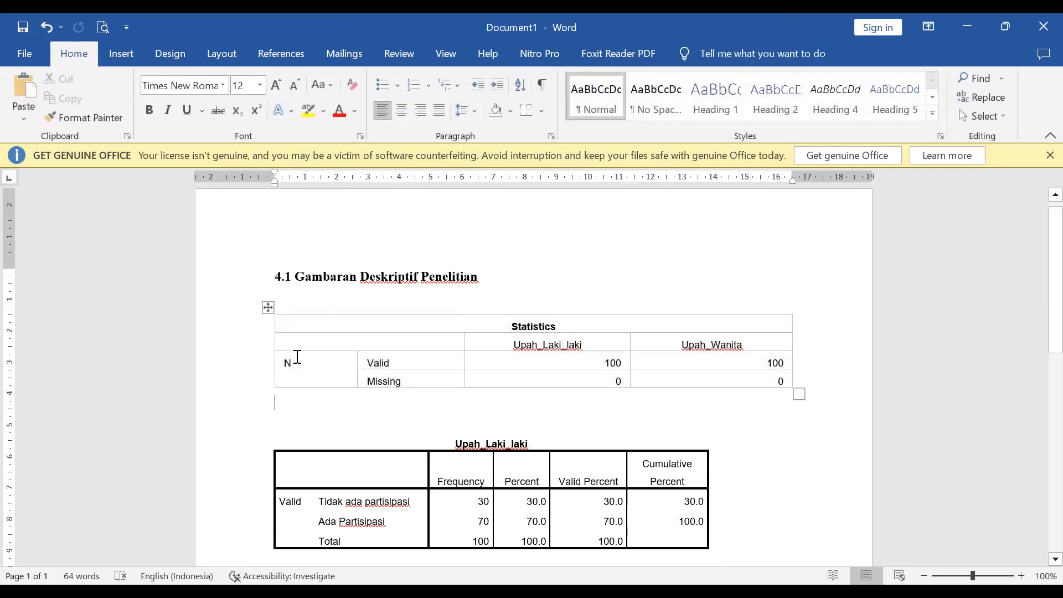
pyautogui.scroll(-2, 407, 430)
pyautogui.scroll(1, 275, 389)
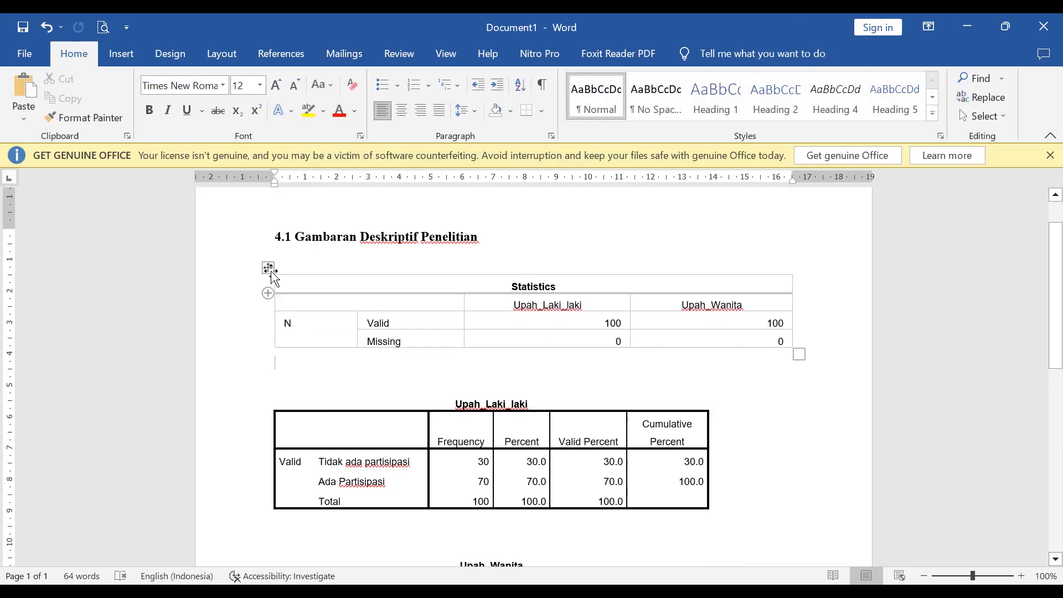
# AutoFit the columns of the whole Statistics table to their contents
pyautogui.click(269, 268)
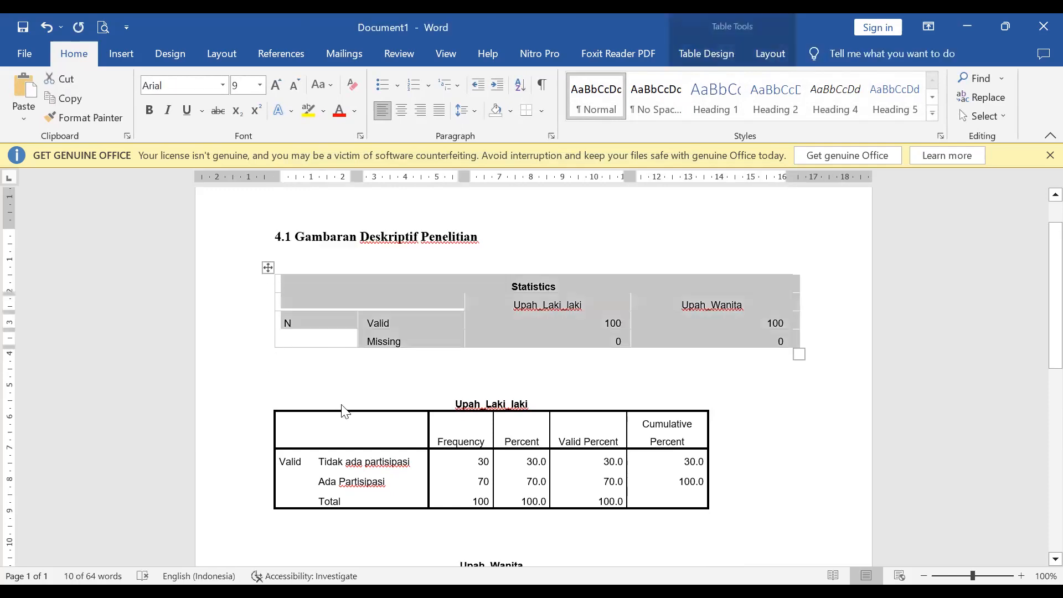
pyautogui.rightClick(270, 269)
pyautogui.moveTo(367, 491)
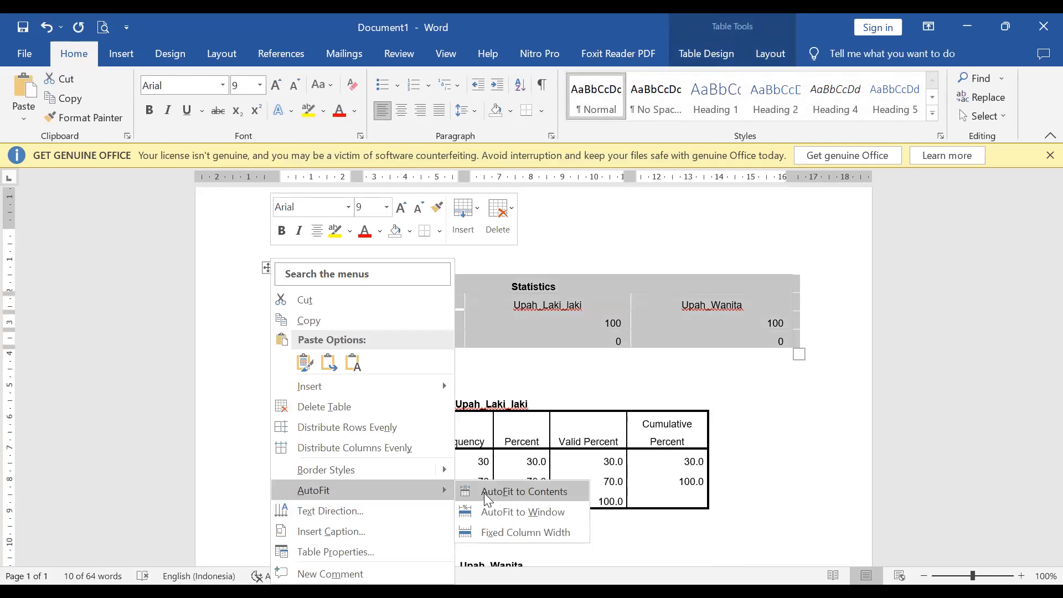
pyautogui.click(484, 493)
pyautogui.click(467, 382)
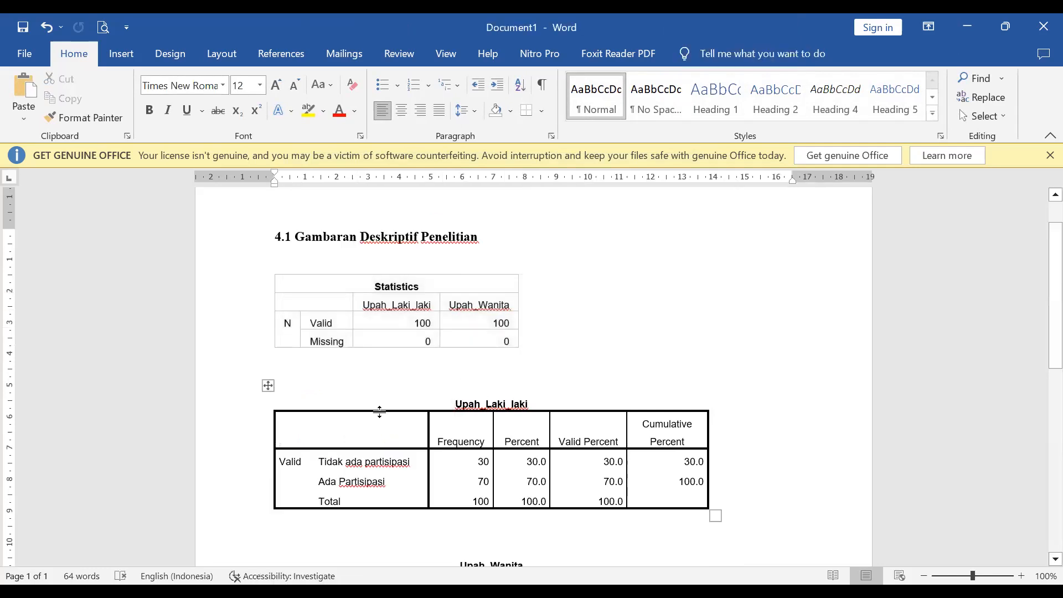
# Add the bold caption "Tabel 1. Validitas Pengolahan" on the empty line above the Statistics table
pyautogui.click(290, 262)
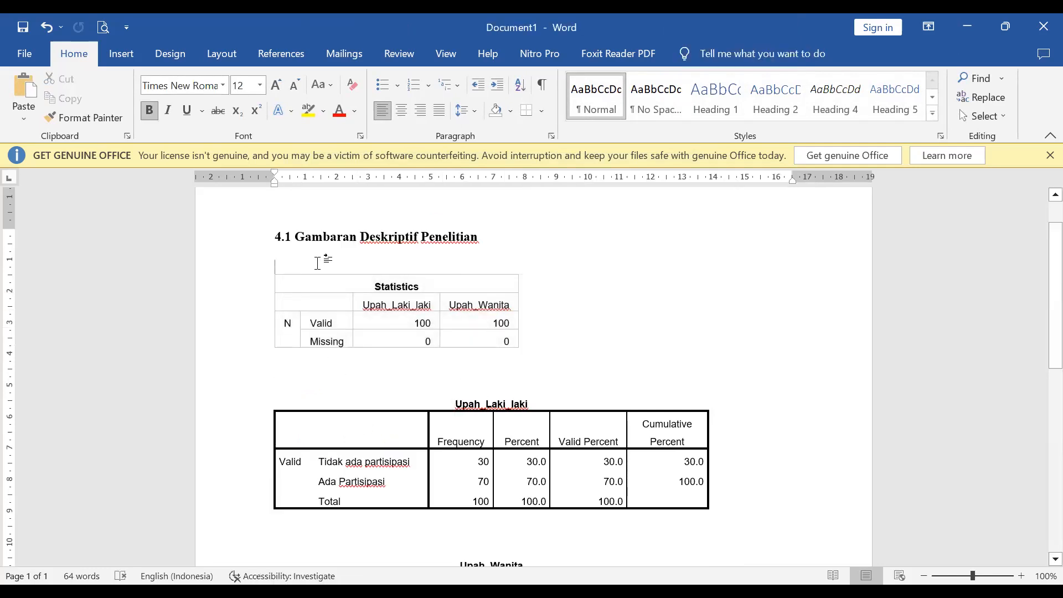
pyautogui.write('Tabel 1.')
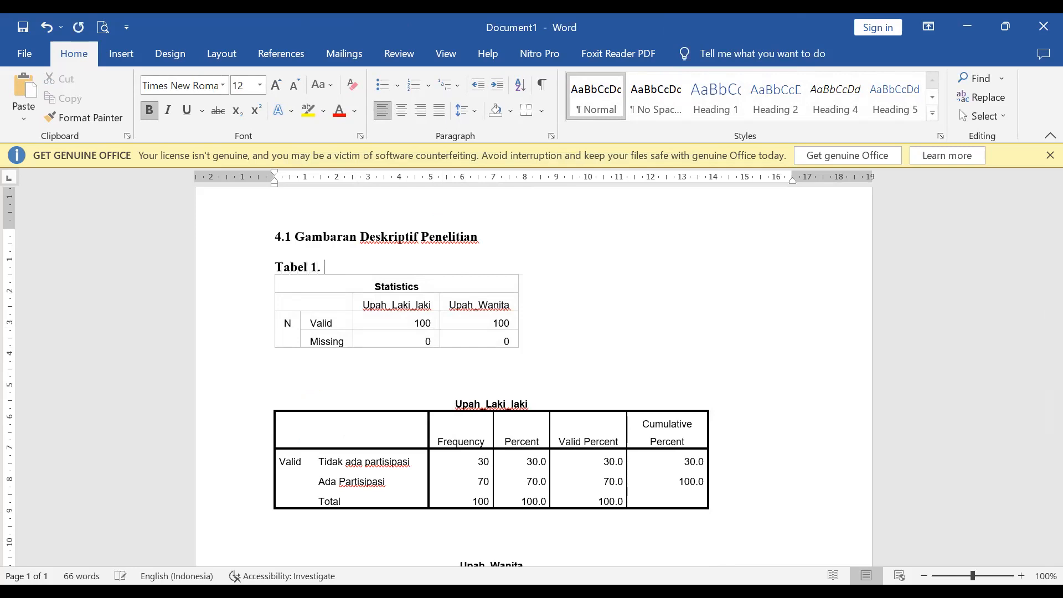
pyautogui.write(' Validaitas')
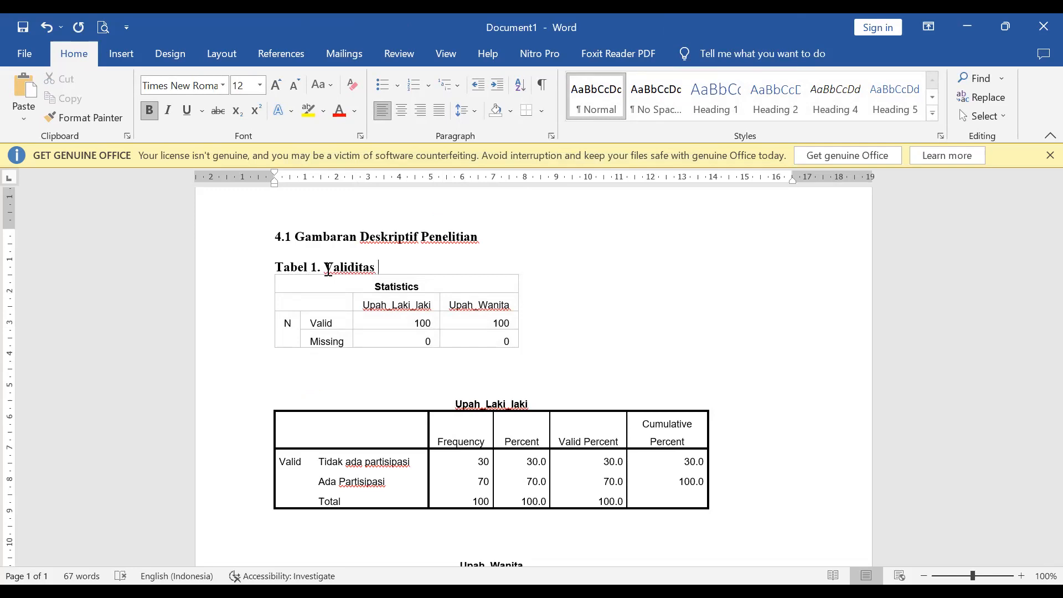
pyautogui.write('Pengolahan')
pyautogui.click(324, 361)
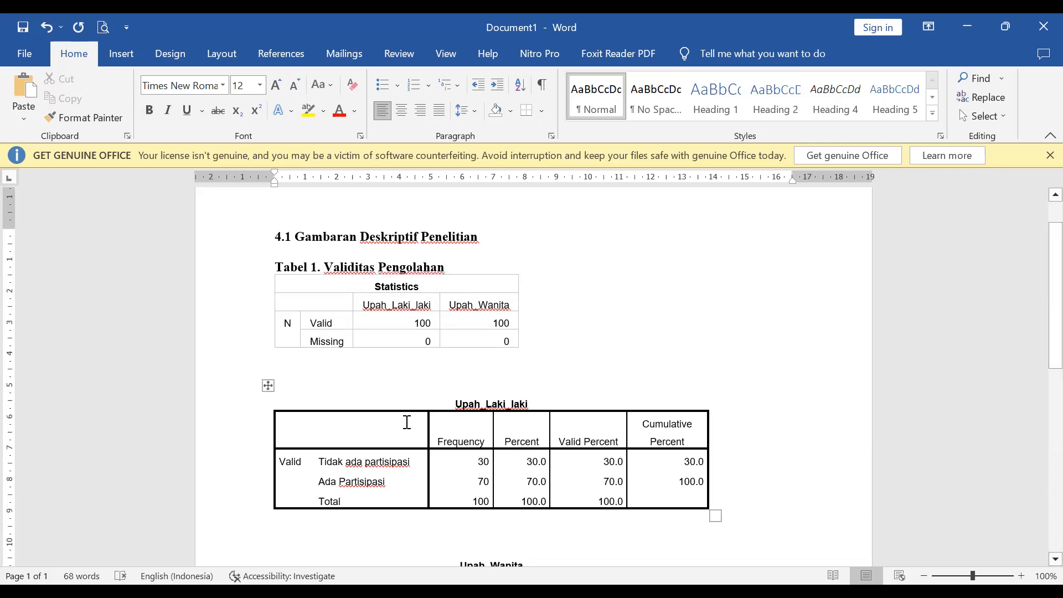
# AutoFit the Upah_Laki_laki table to the window width and apply the light grid table style with thin grey borders
pyautogui.click(267, 386)
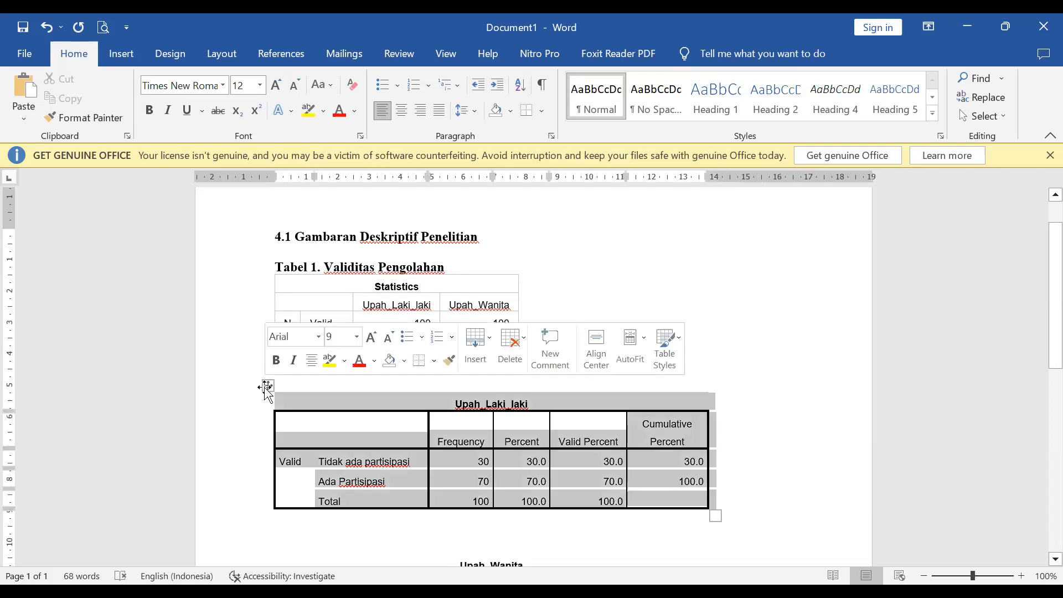
pyautogui.rightClick(266, 388)
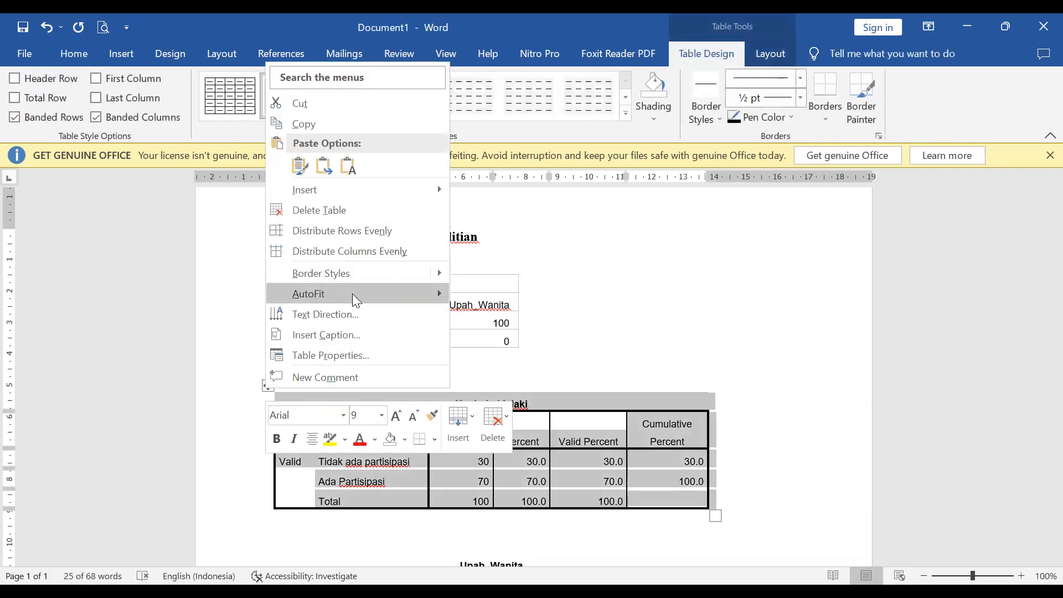
pyautogui.moveTo(352, 294)
pyautogui.click(489, 320)
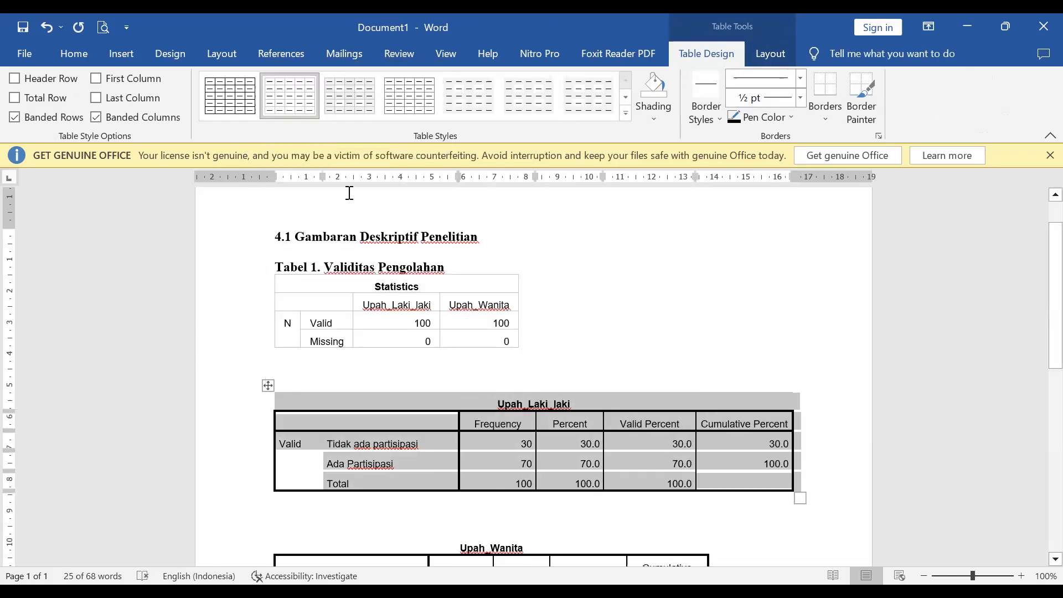
pyautogui.click(292, 98)
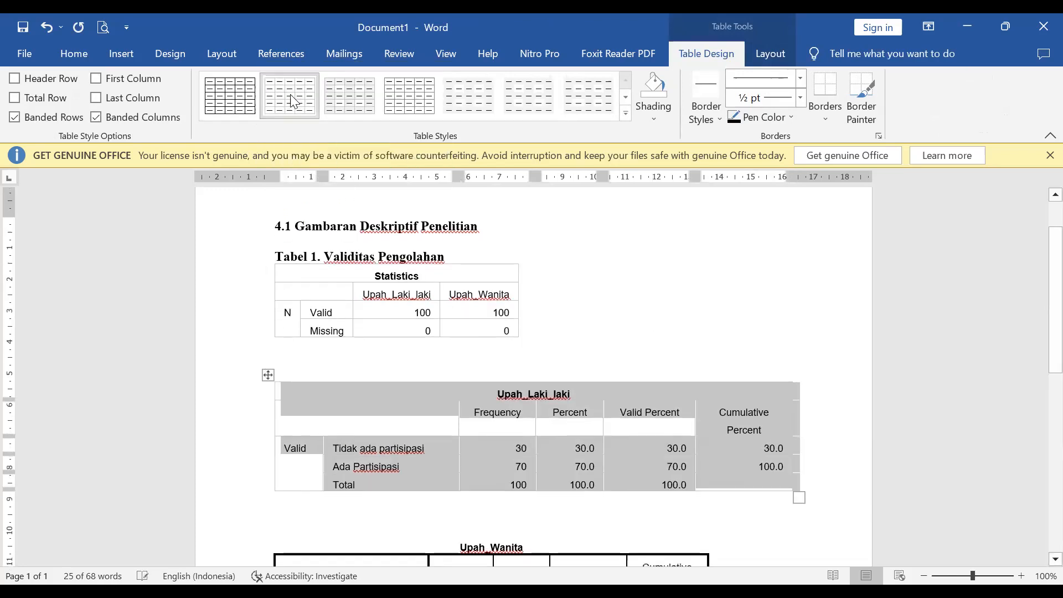
pyautogui.click(384, 419)
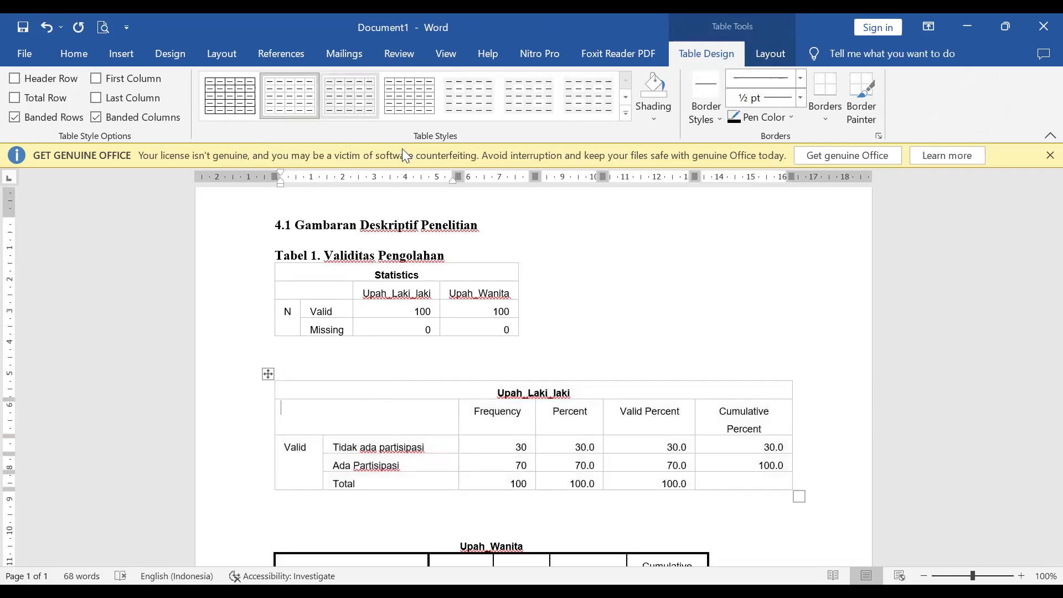
# Change the Upah_Laki_laki table to the light grid table style with thin orange borders
pyautogui.click(267, 374)
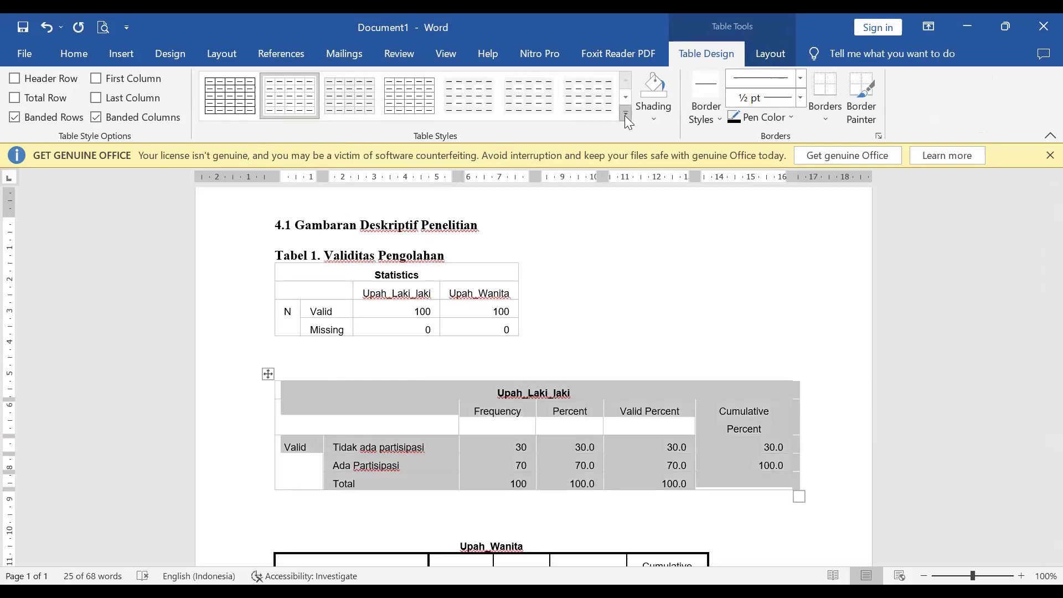
pyautogui.click(625, 114)
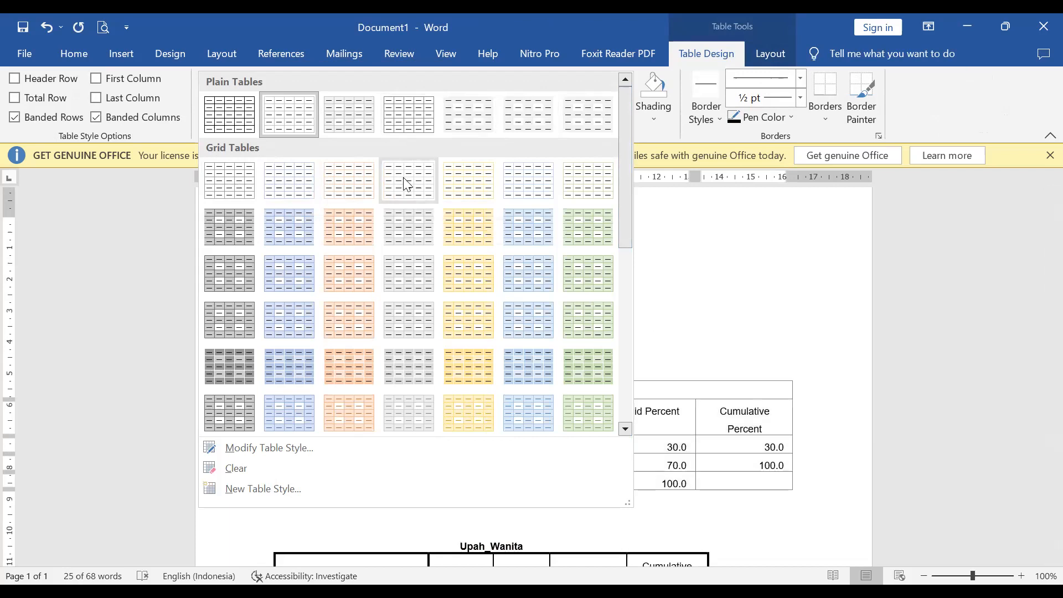
pyautogui.click(345, 189)
pyautogui.click(669, 341)
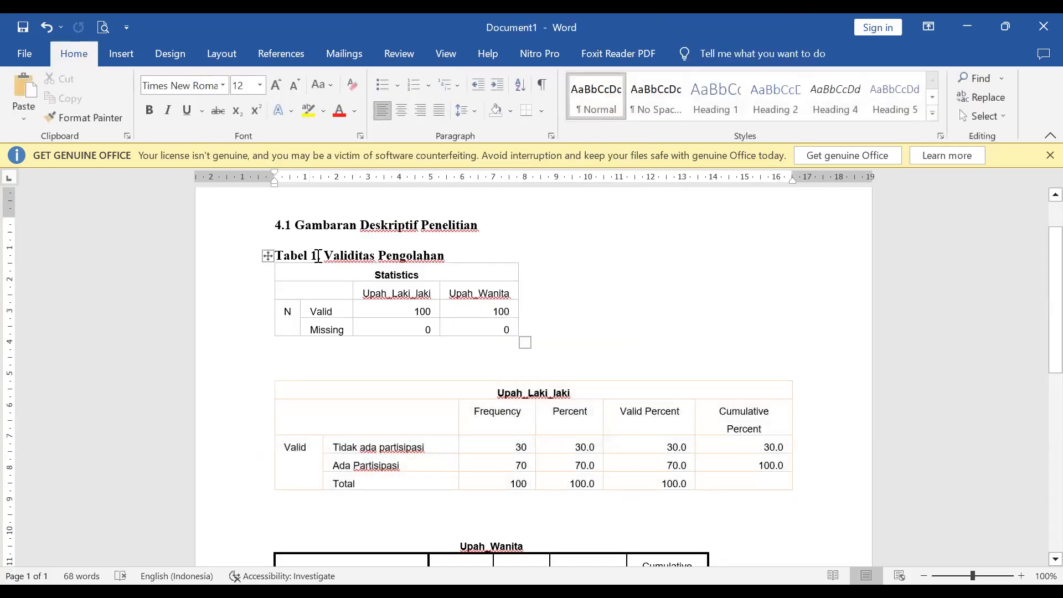
# Apply the same light orange grid table style to the whole Statistics table
pyautogui.click(271, 257)
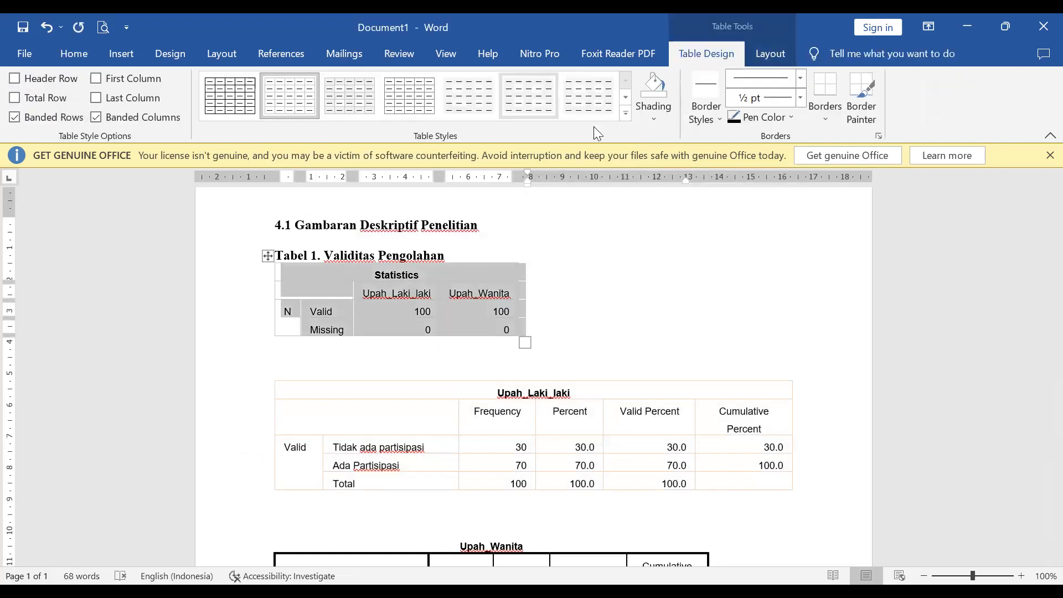
pyautogui.click(624, 114)
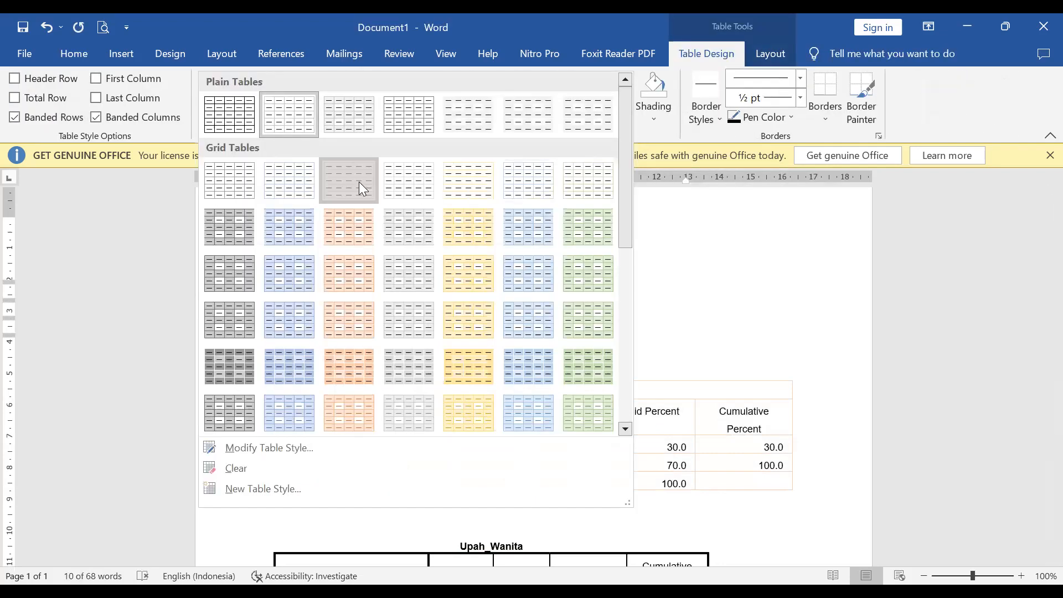
pyautogui.click(697, 296)
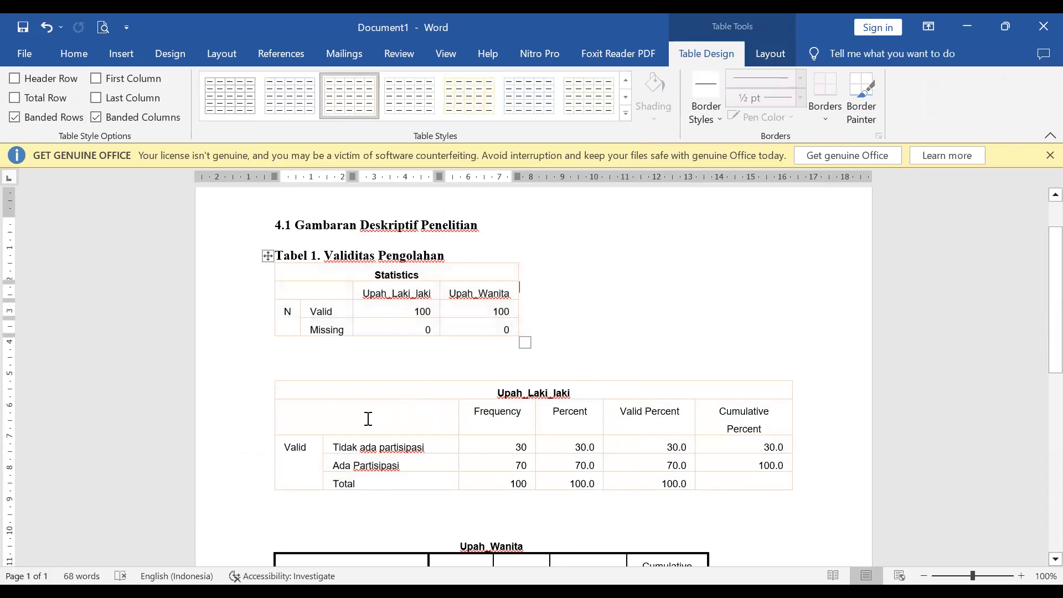
# Add the placeholder caption "Tabel. 2….." on the empty line above the Upah_Laki_laki table
pyautogui.click(316, 421)
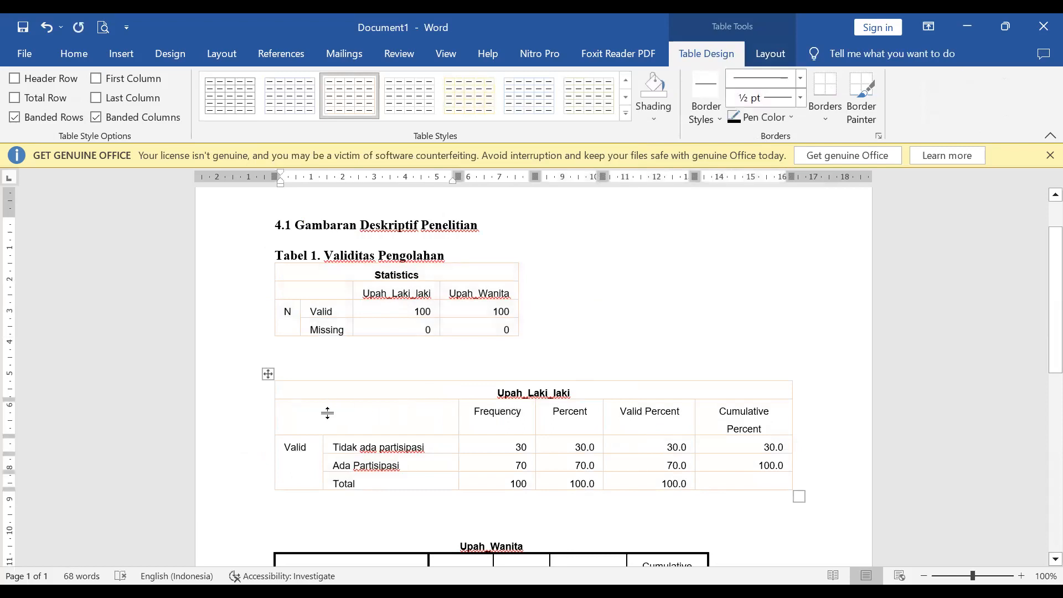
pyautogui.scroll(-3, 321, 404)
pyautogui.click(311, 288)
pyautogui.write('Tabel')
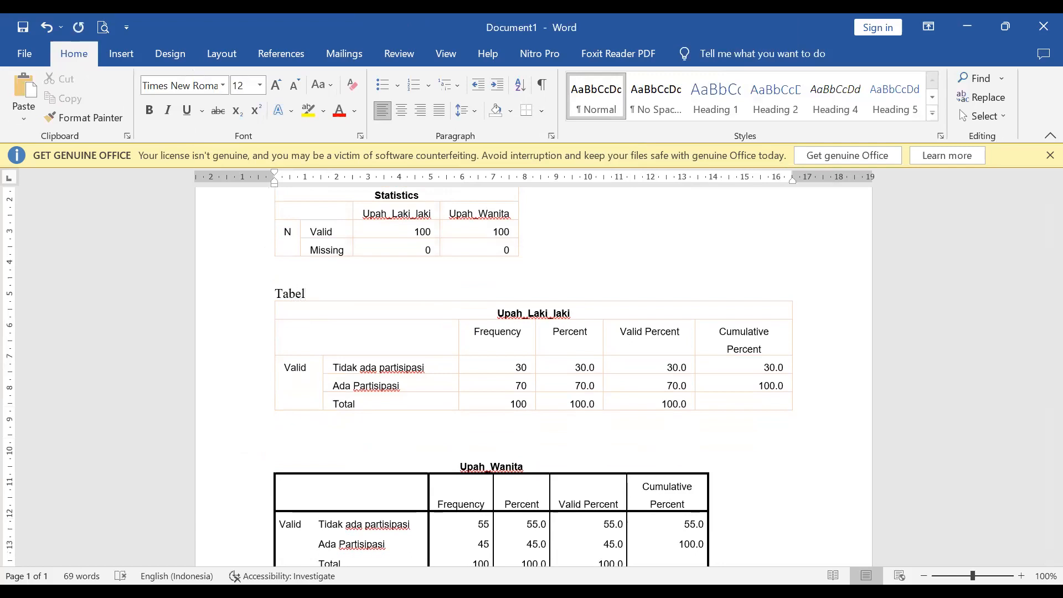
pyautogui.write('. 2.....')
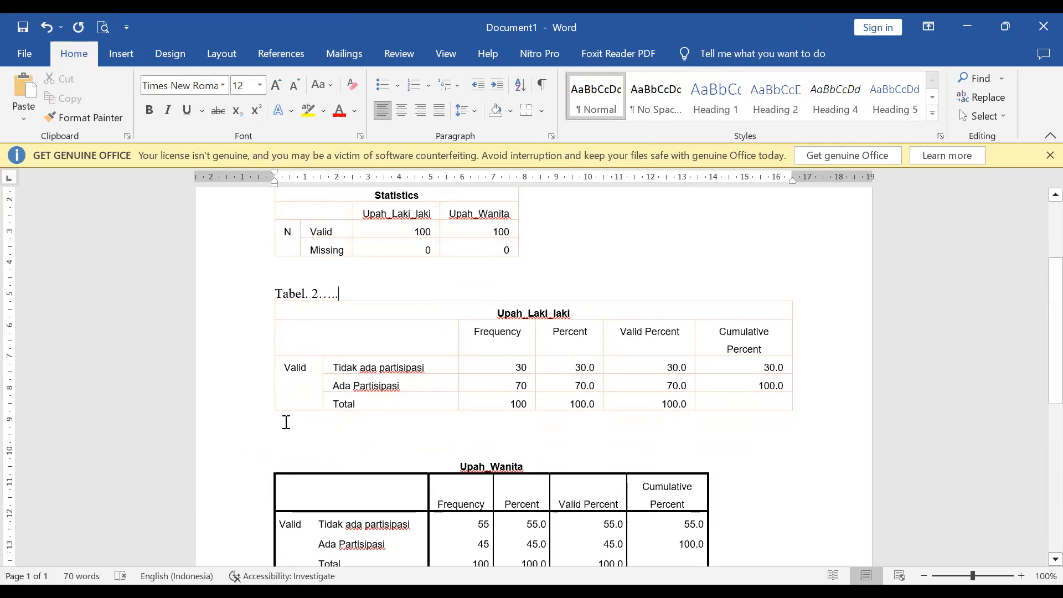
# Add the source line "Sumber: Data Survei di Desa X, (diolah, 2023)" directly below the Upah_Laki_laki table
pyautogui.write('Sumb')
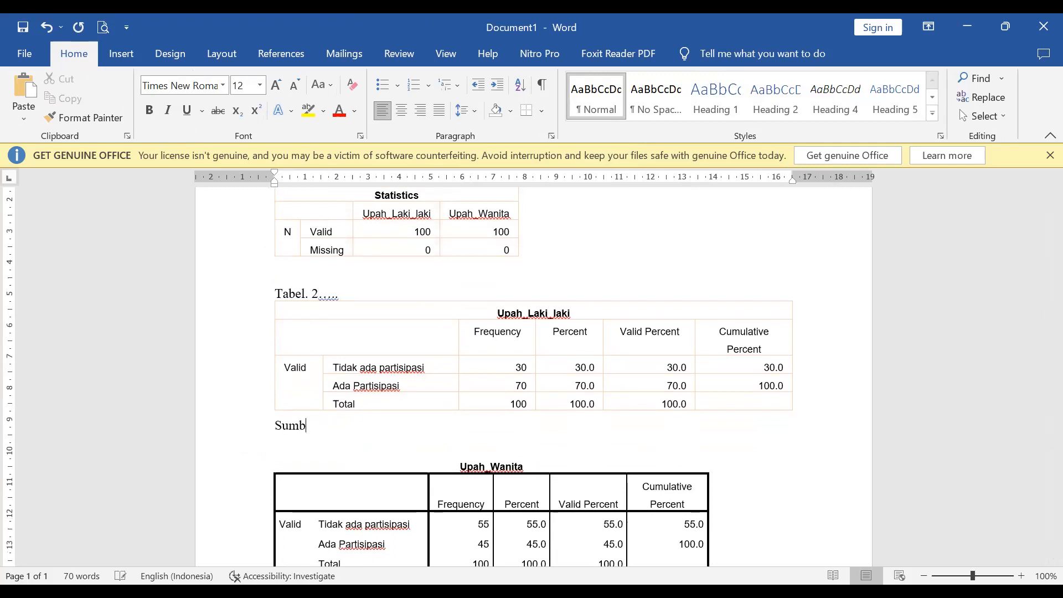
pyautogui.write('er D')
pyautogui.press('BackSpace')
pyautogui.press('BackSpace')
pyautogui.write(': Data Survei di ')
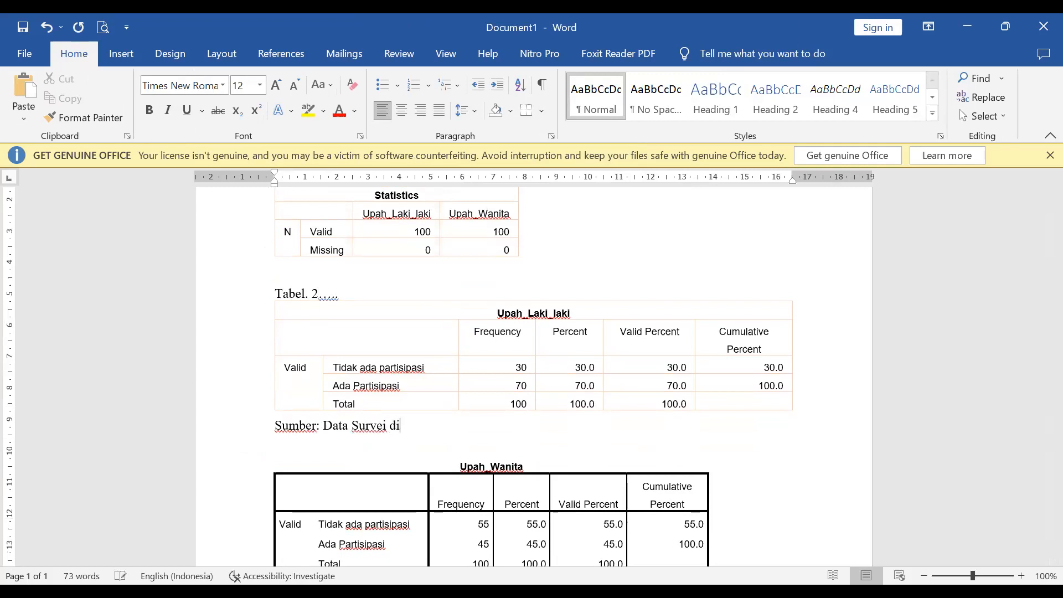
pyautogui.write('Desa X, (diolah, ')
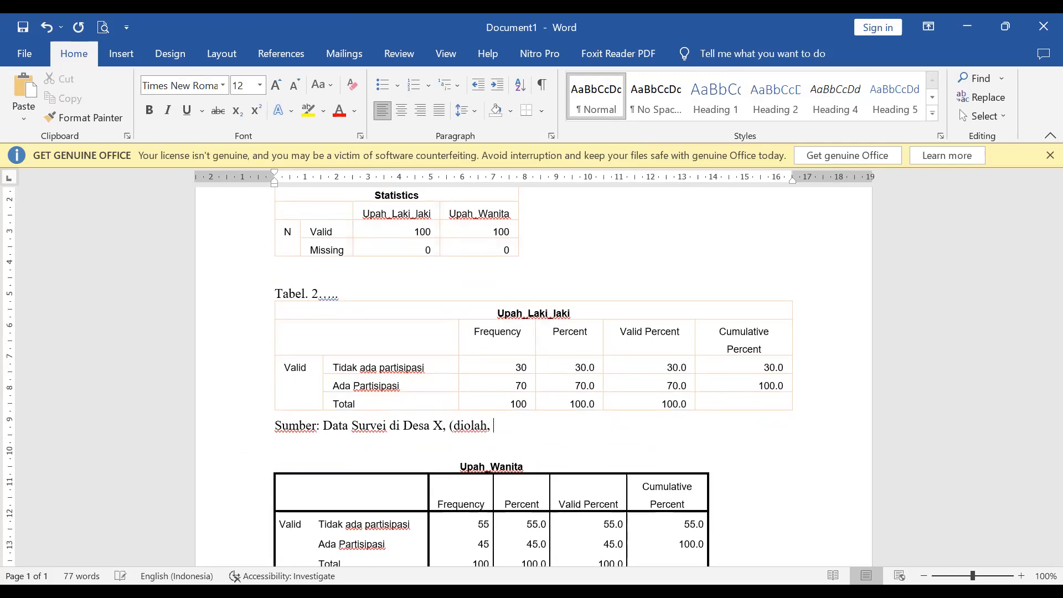
pyautogui.write('2023)')
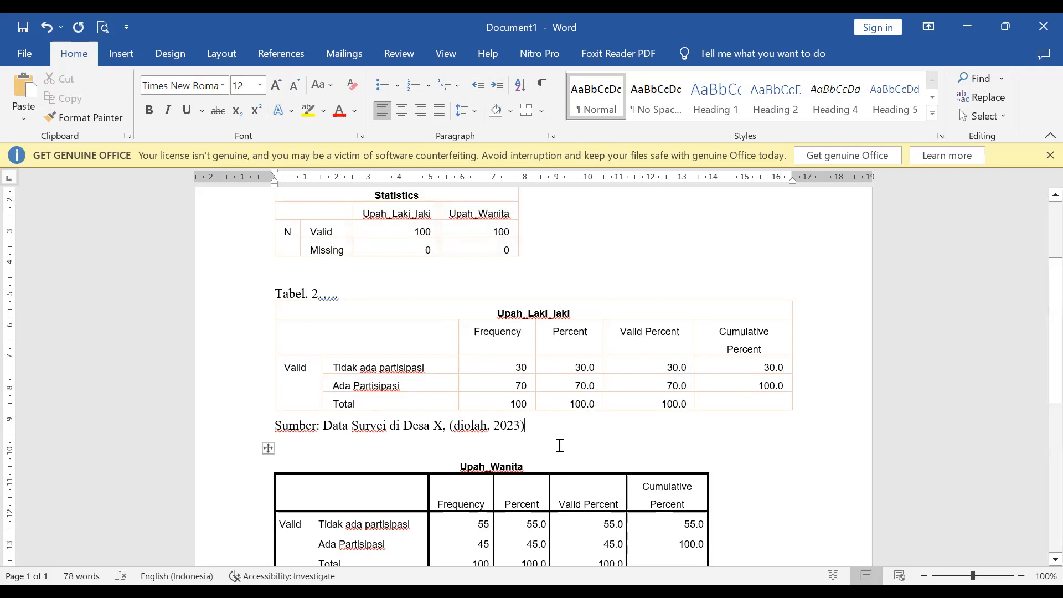
# Apply the same light orange grid table style to the whole Upah_Wanita table
pyautogui.scroll(-1, 562, 444)
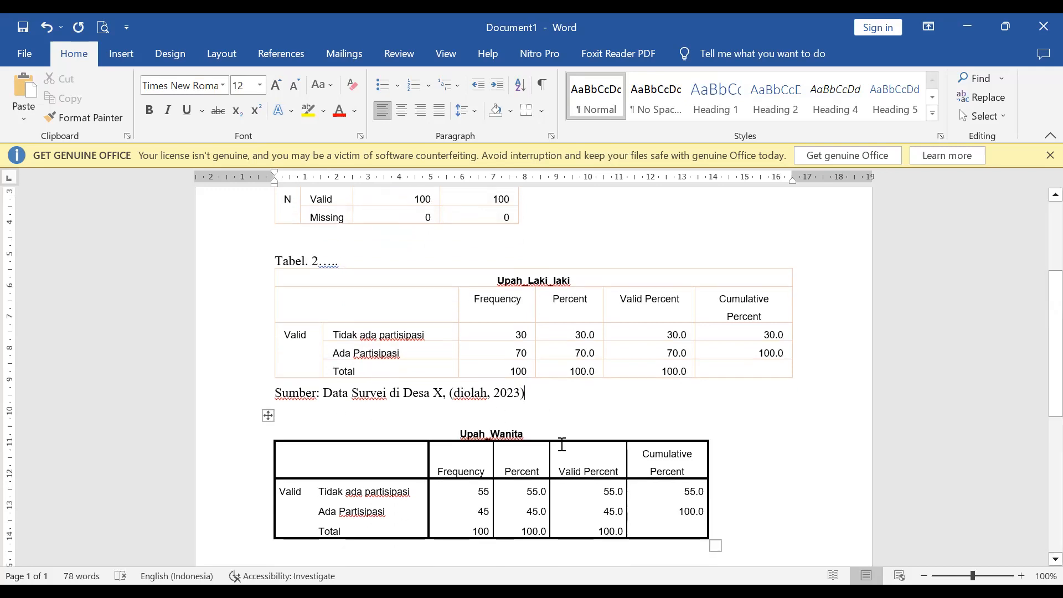
pyautogui.click(267, 409)
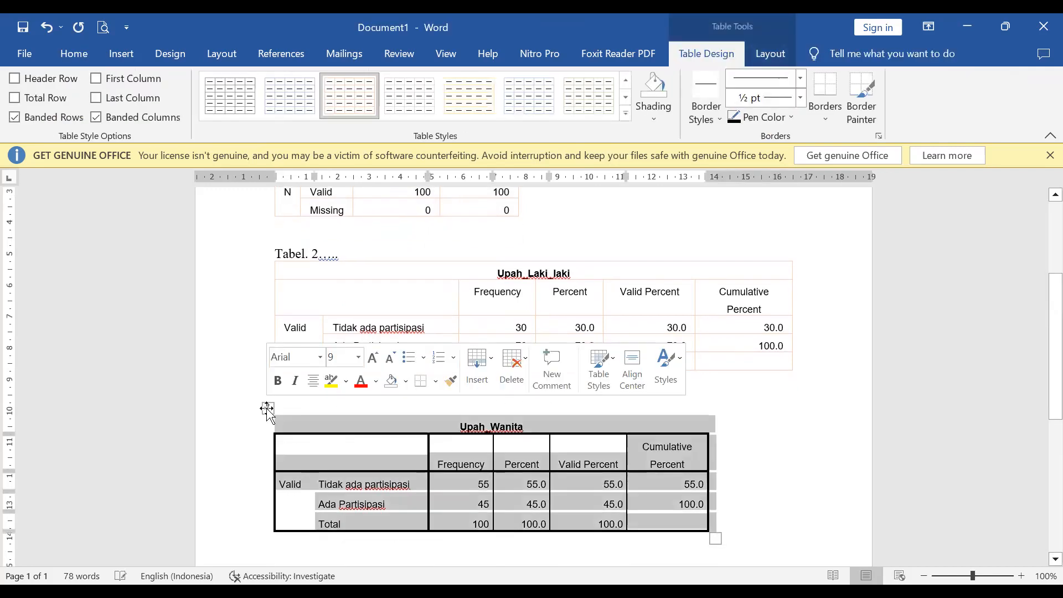
pyautogui.click(352, 106)
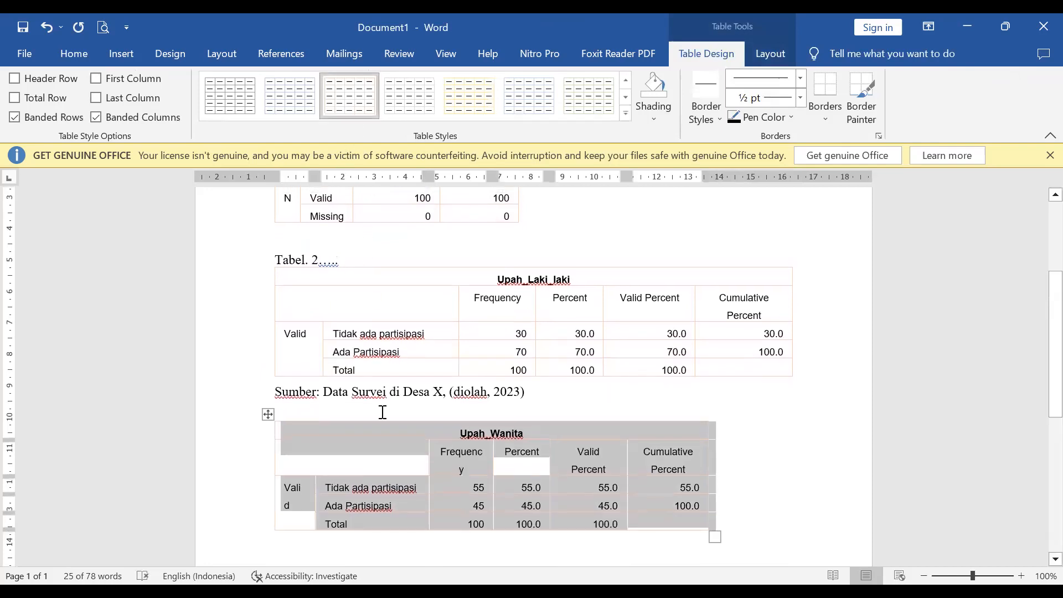
# Autofit the Upah_Wanita table to the window width
pyautogui.rightClick(268, 416)
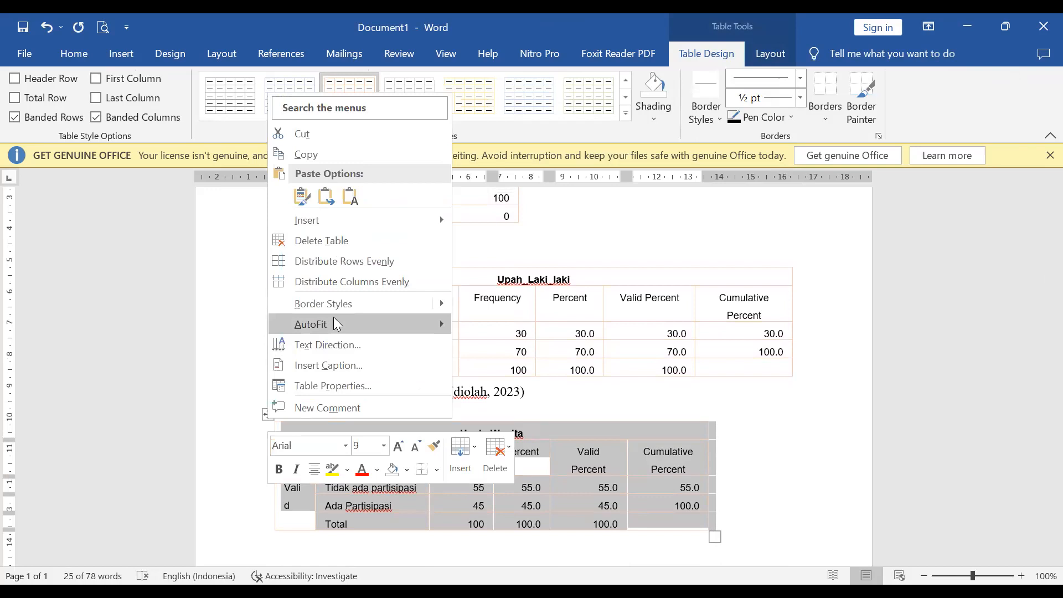
pyautogui.moveTo(333, 318)
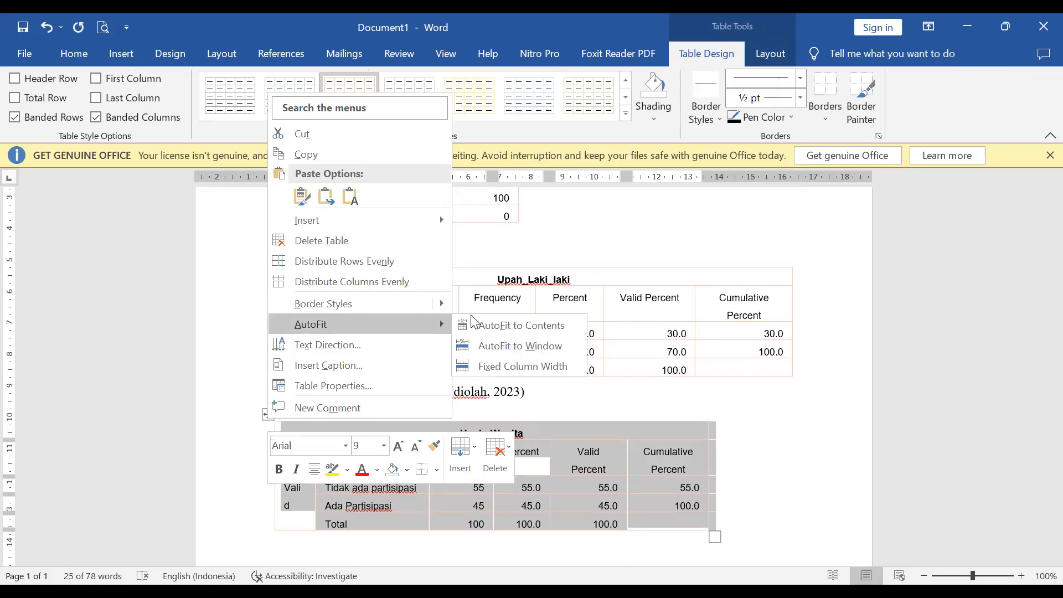
pyautogui.click(516, 352)
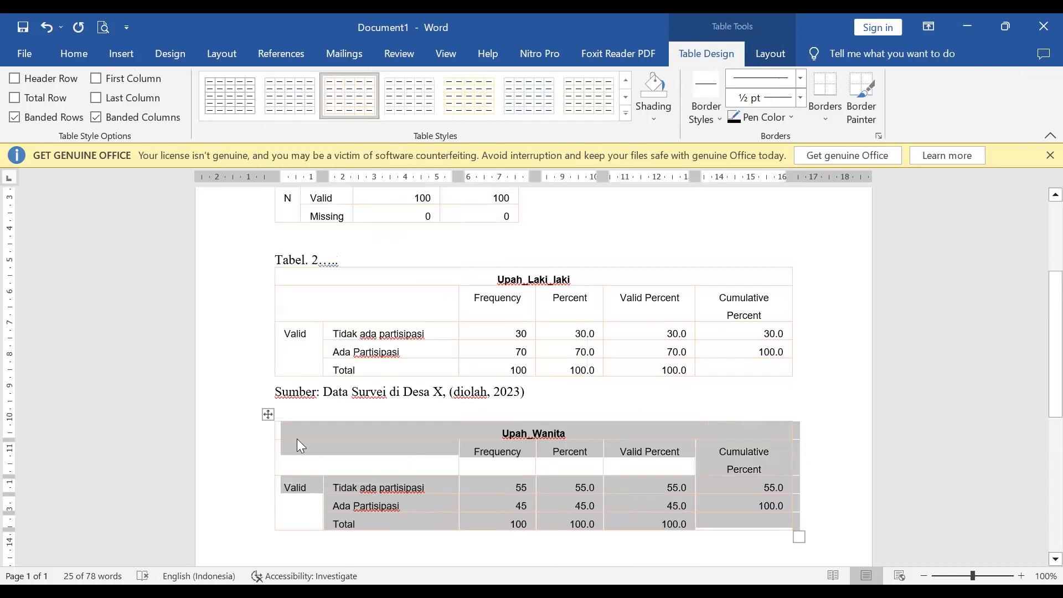
# Autofit the Upah_Wanita table's columns to their contents
pyautogui.rightClick(267, 416)
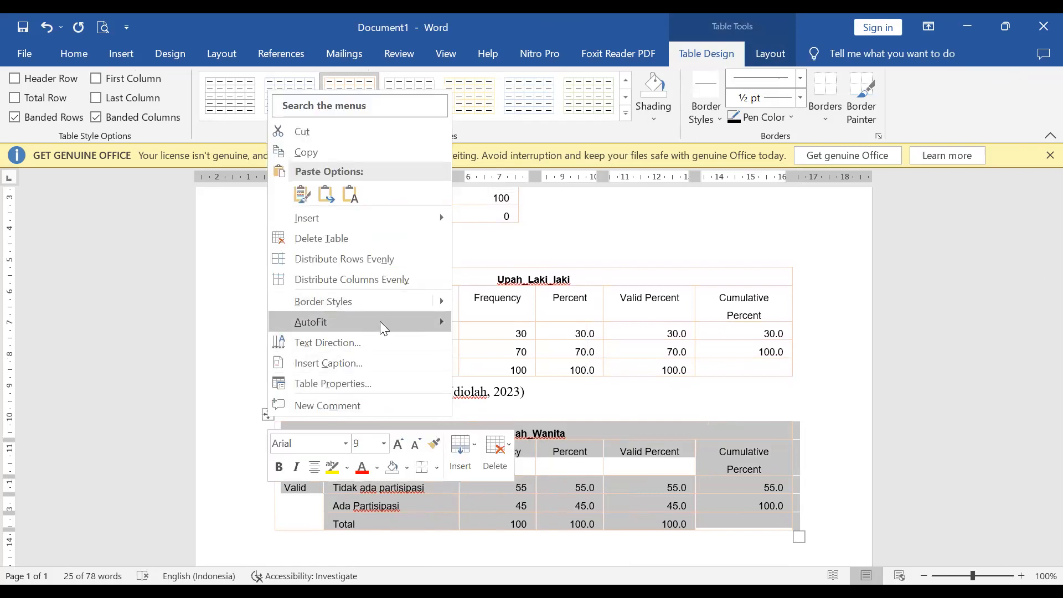
pyautogui.moveTo(380, 321)
pyautogui.click(506, 324)
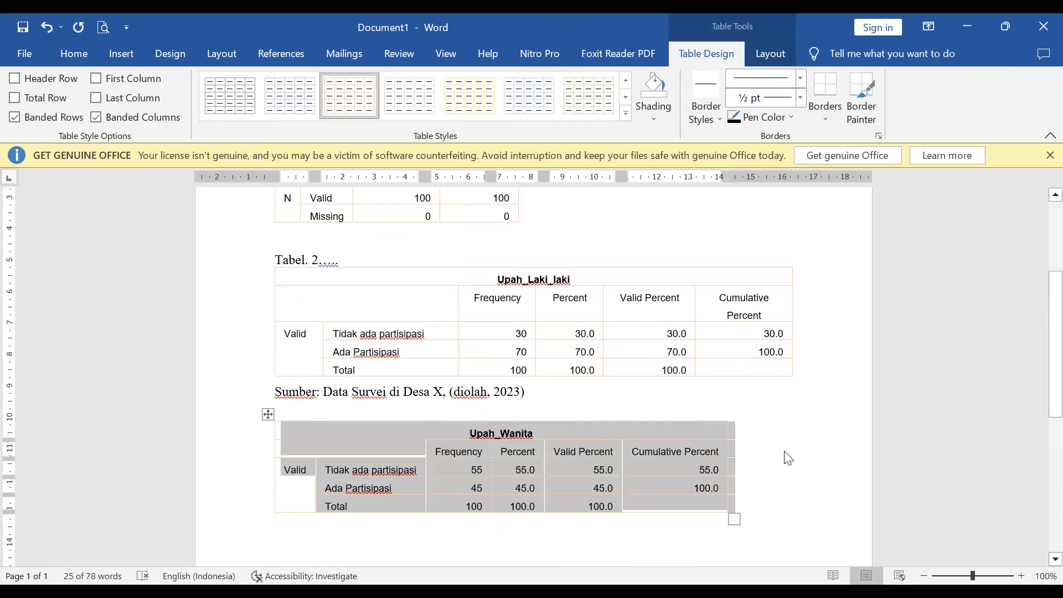
pyautogui.click(788, 458)
# Autofit the Upah_Laki_laki table's columns to their contents
pyautogui.click(300, 280)
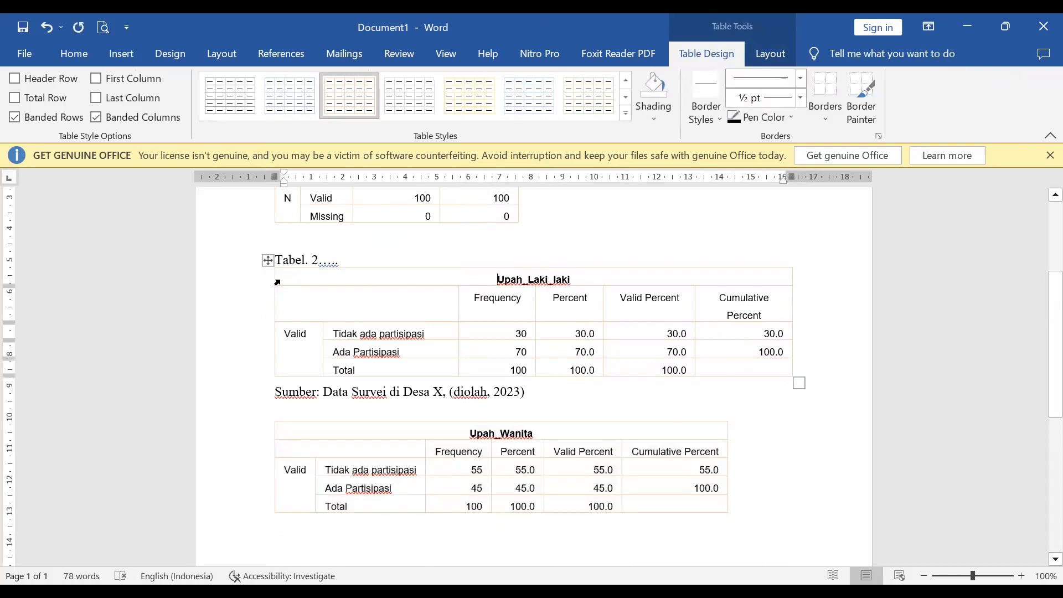
pyautogui.rightClick(267, 261)
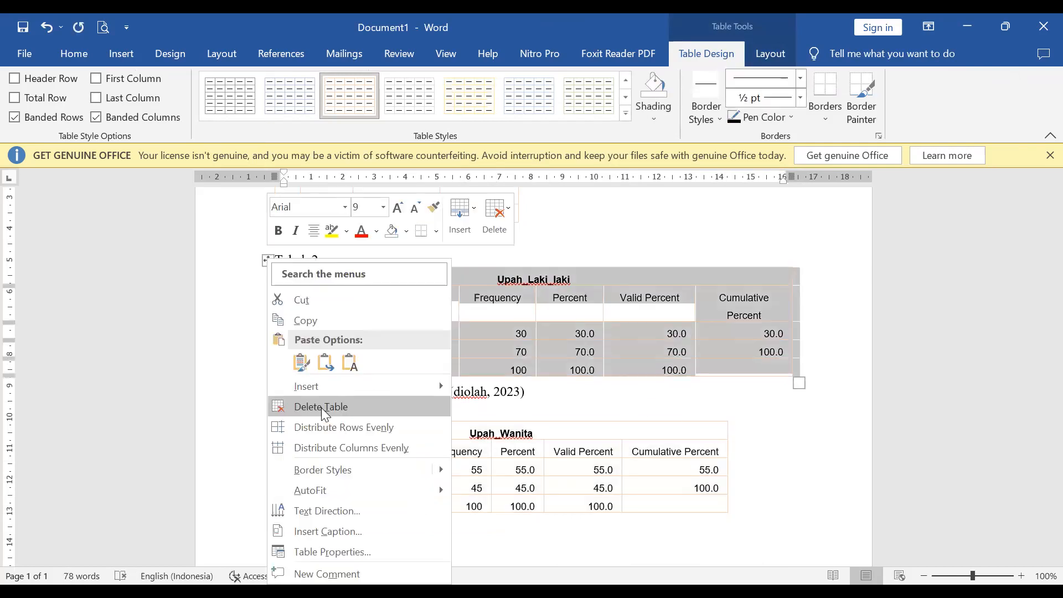
pyautogui.moveTo(331, 389)
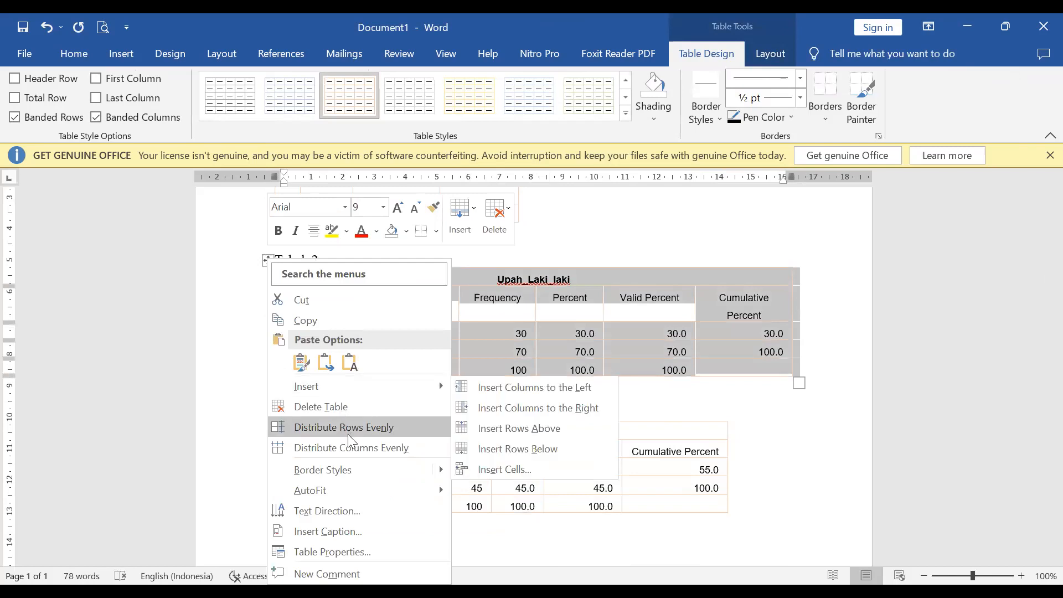
pyautogui.moveTo(343, 497)
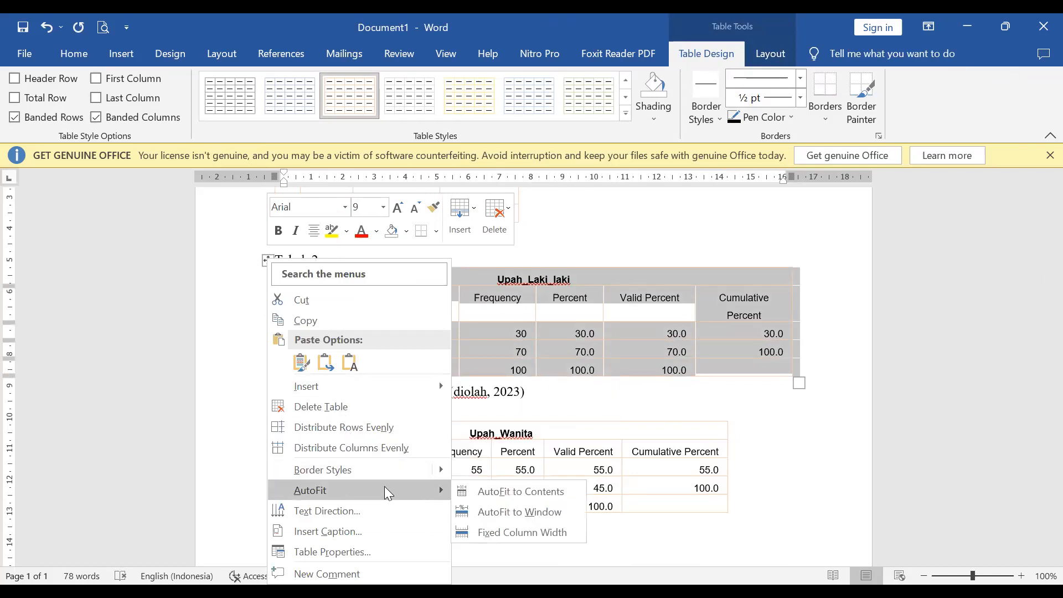
pyautogui.click(493, 495)
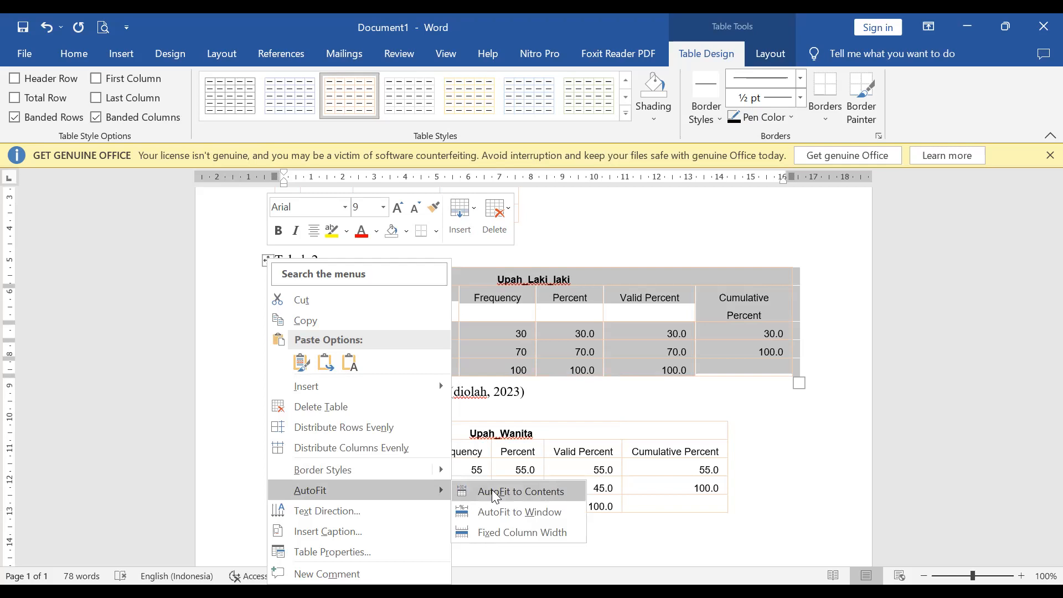
pyautogui.click(586, 389)
# Add the placeholder caption "Tabel 3. ….." above the Upah_Wanita table, leaving an empty line after the Tabel 2 source line
pyautogui.click(541, 372)
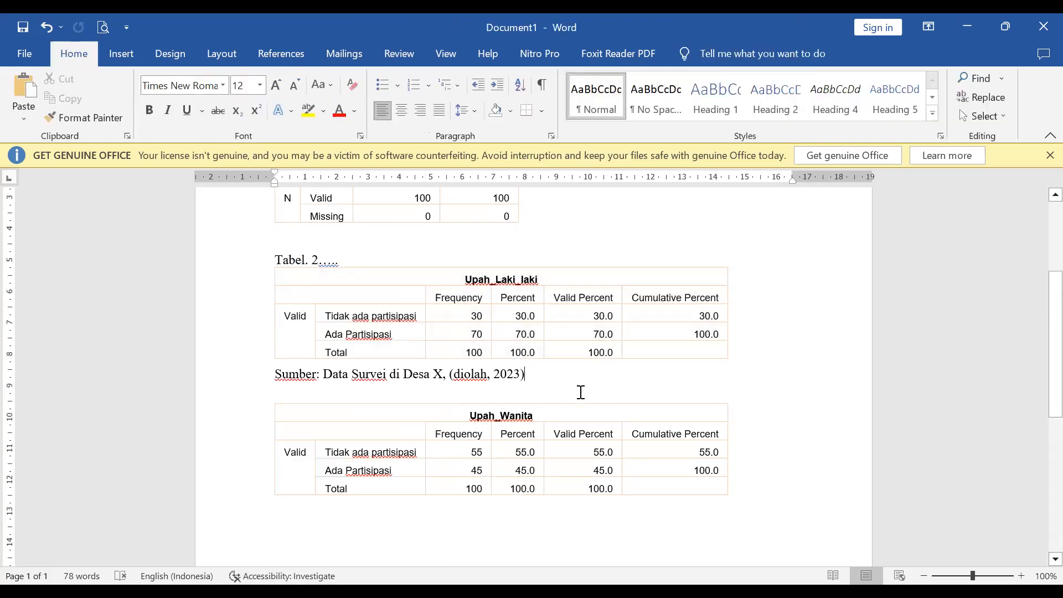
pyautogui.press('Return')
pyautogui.write('Tabel 3. .....')
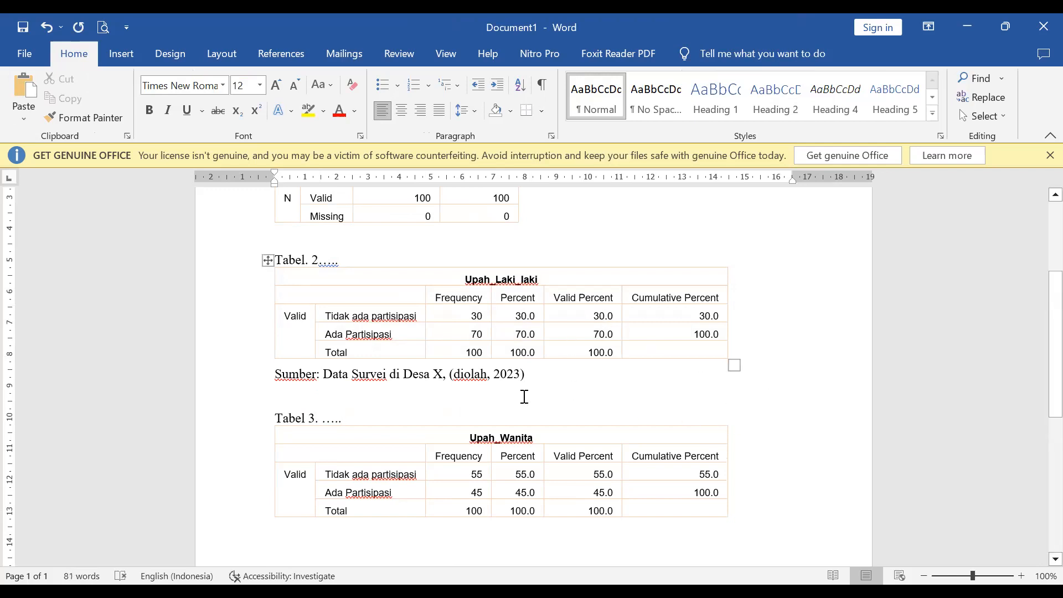
# Begin an indented paragraph below the Tabel 2 source line with "Tabel 2 memperlihatkan bahwa jumlah laki"
pyautogui.click(327, 393)
pyautogui.press('Tab')
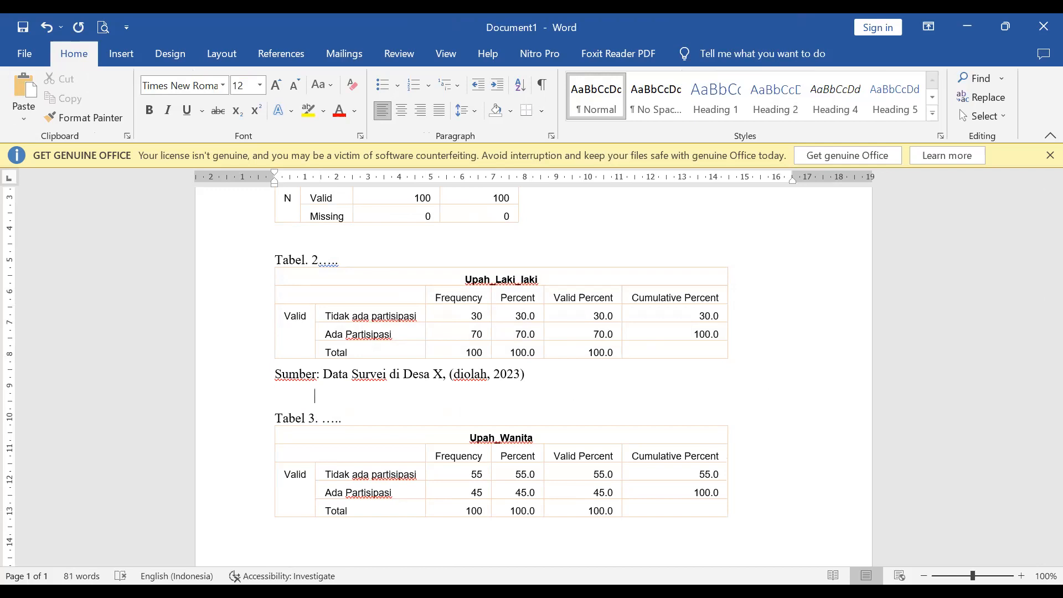
pyautogui.write('Tabel 2 meme')
pyautogui.press('BackSpace')
pyautogui.write('perlihatkan ')
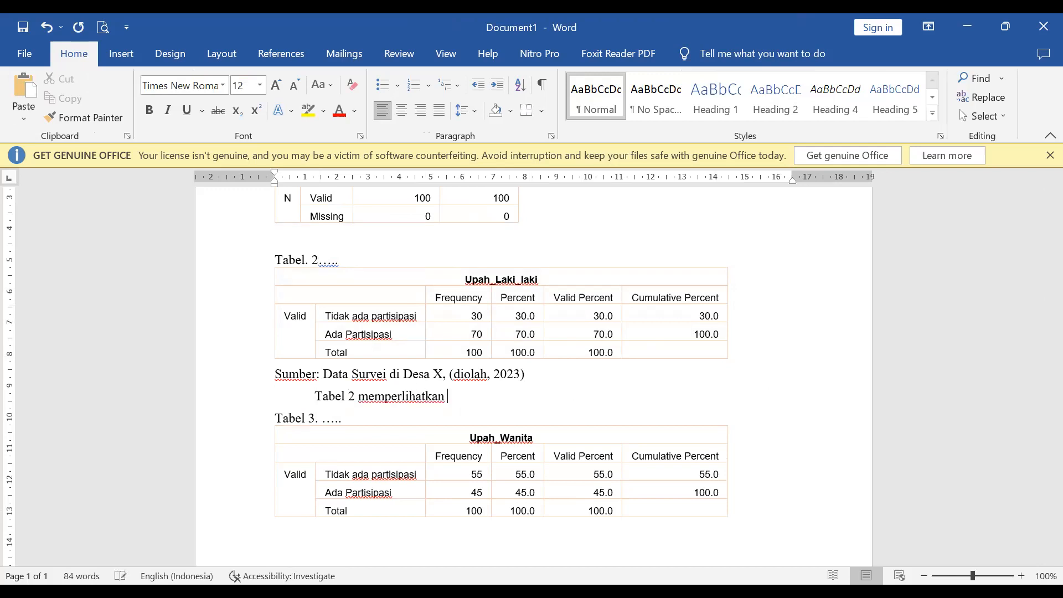
pyautogui.write('bahawa')
pyautogui.press('BackSpace')
pyautogui.press('BackSpace')
pyautogui.write('wa jumlah laki')
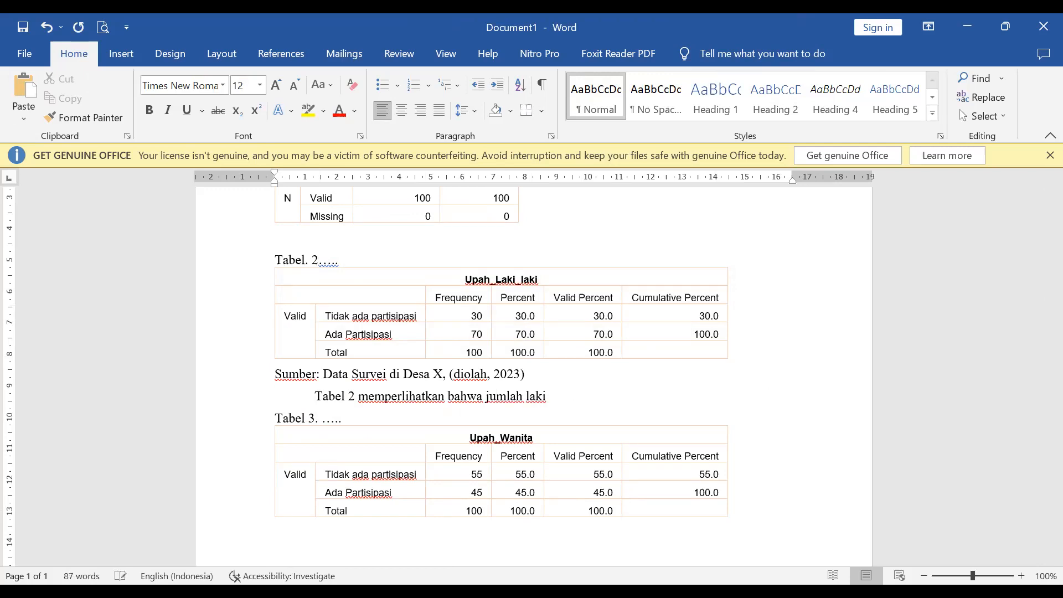
# Replace "jumlah laki" with "persentase keterlibatan pekerja laki-laki dalam usaha tanam padi di desa X relatif lebih dibandingkan"
pyautogui.hotkey('ctrl', 'shift', 'Left')
pyautogui.hotkey('ctrl', 'shift', 'Left')
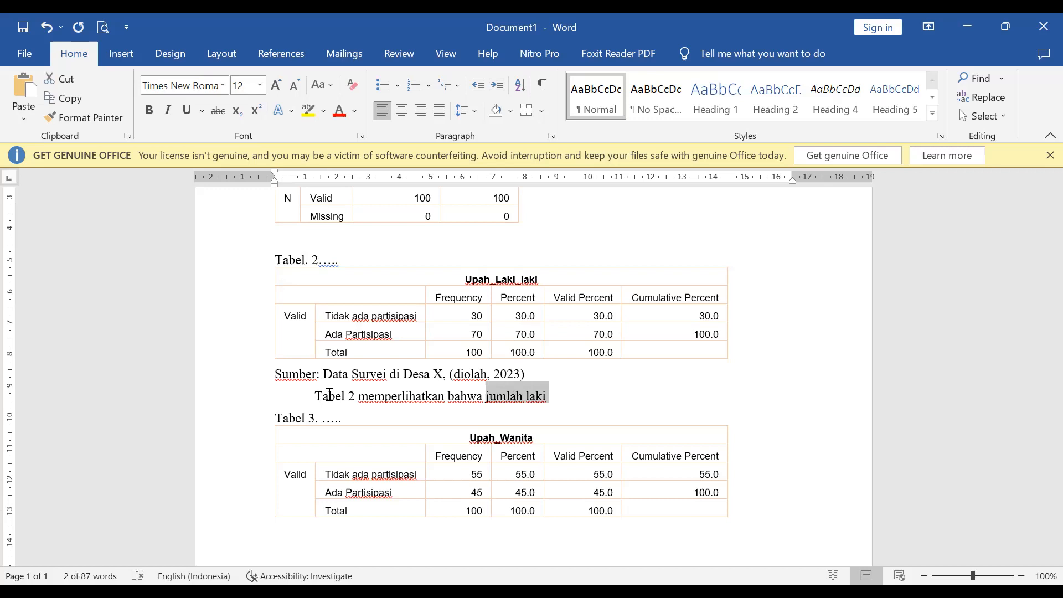
pyautogui.write('persentase keterlibatan laki')
pyautogui.hotkey('ctrl', 'shift', 'Left')
pyautogui.write('pekerja laki-laki dalam usaha ta')
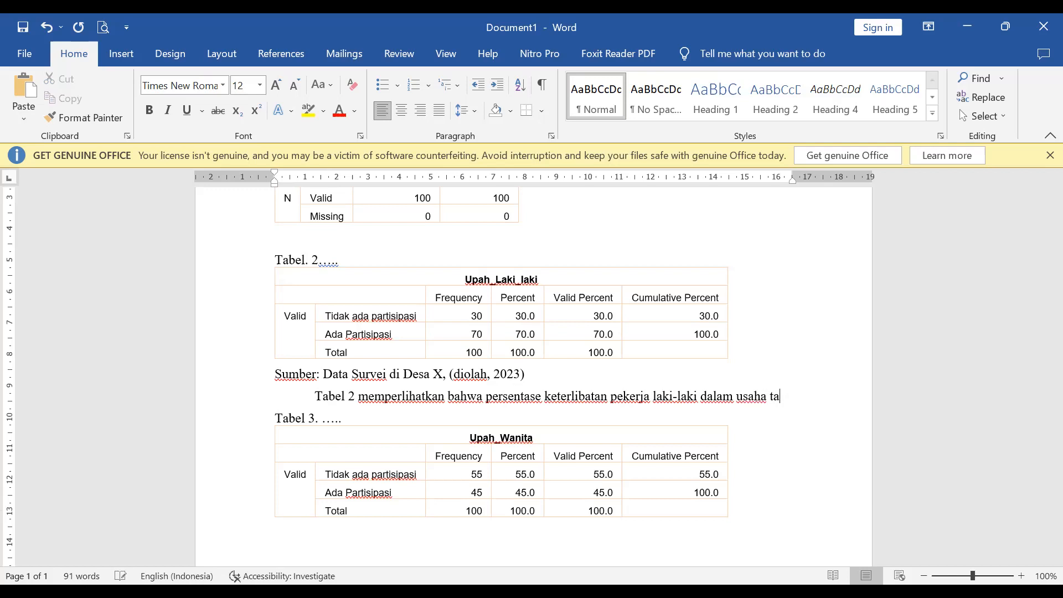
pyautogui.write('nam padi')
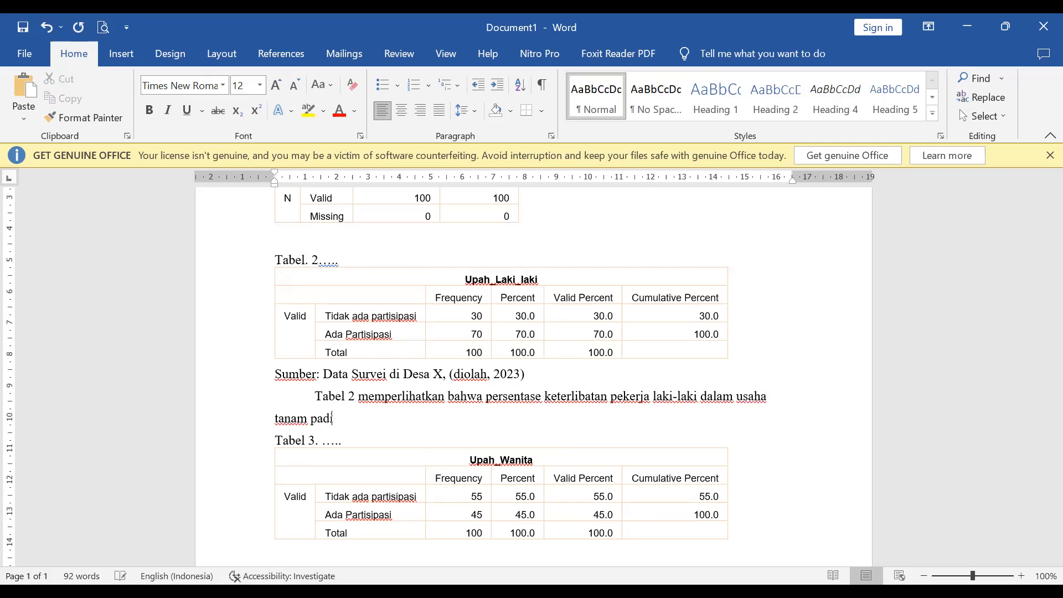
pyautogui.write(' di desa')
pyautogui.write('X rela')
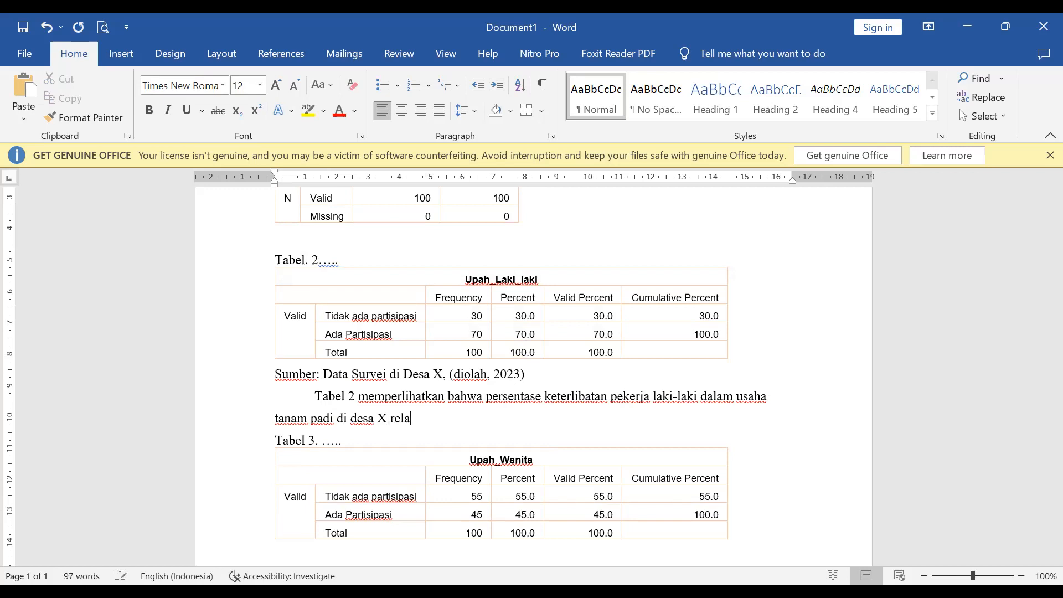
pyautogui.write('tif lebih dibandingkan')
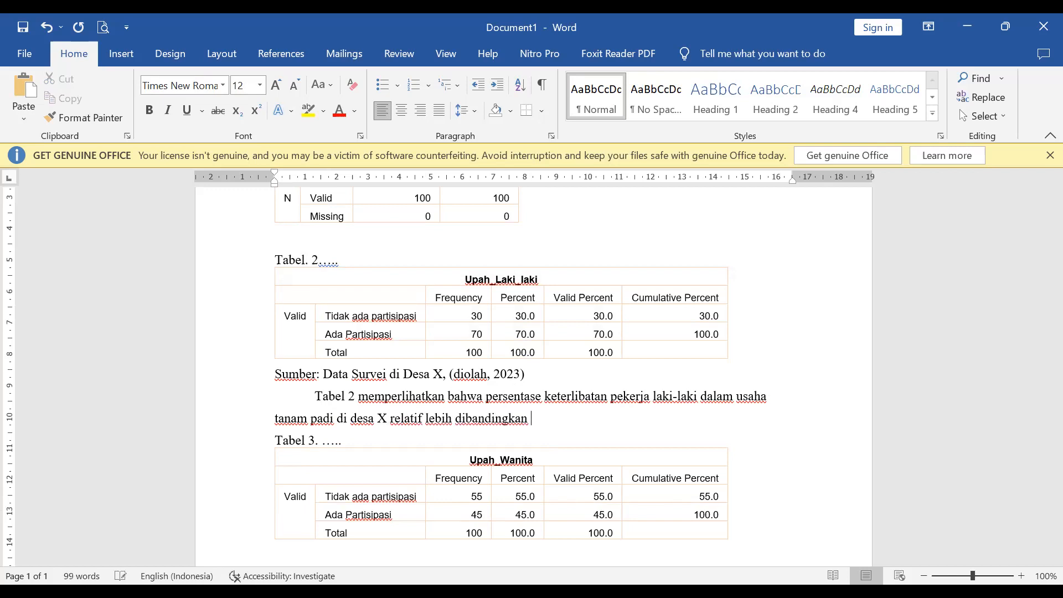
# Complete the paragraph's ending as "lebih tinggi partisipasinya dibandingkan dibandingkan wanita." and justify the paragraph
pyautogui.hotkey('ctrl', 'Left')
pyautogui.hotkey('ctrl', 'Left')
pyautogui.write('tinggi p')
pyautogui.write('artisipasin')
pyautogui.write('ya dibandingka')
pyautogui.write('n ')
pyautogui.write('pe')
pyautogui.press('BackSpace')
pyautogui.press('BackSpace')
pyautogui.write('wanita.')
pyautogui.hotkey('ctrl', 'z')
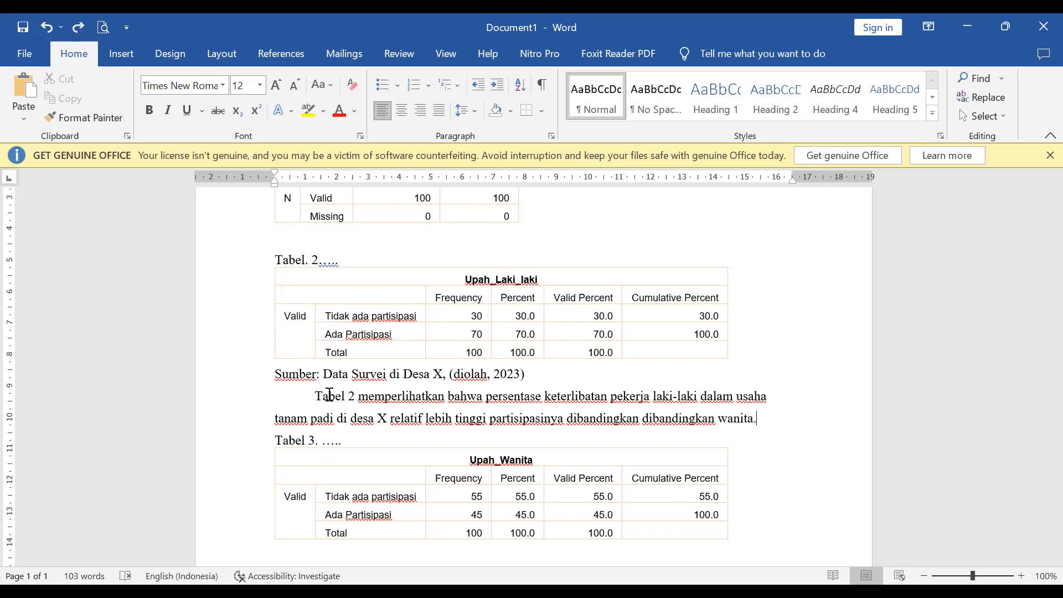
pyautogui.hotkey('ctrl', 'j')
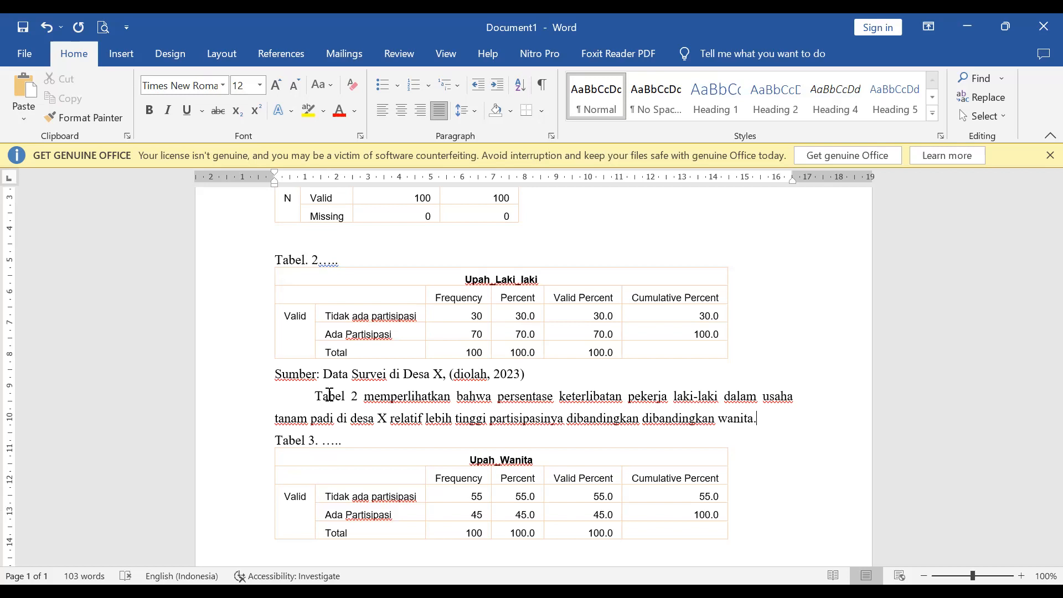
# Replace the "Frequency" header in the Upah_Laki_laki table with "Frekuensi" and "(orang)" on a second line
pyautogui.moveTo(436, 297); pyautogui.dragTo(483, 299)
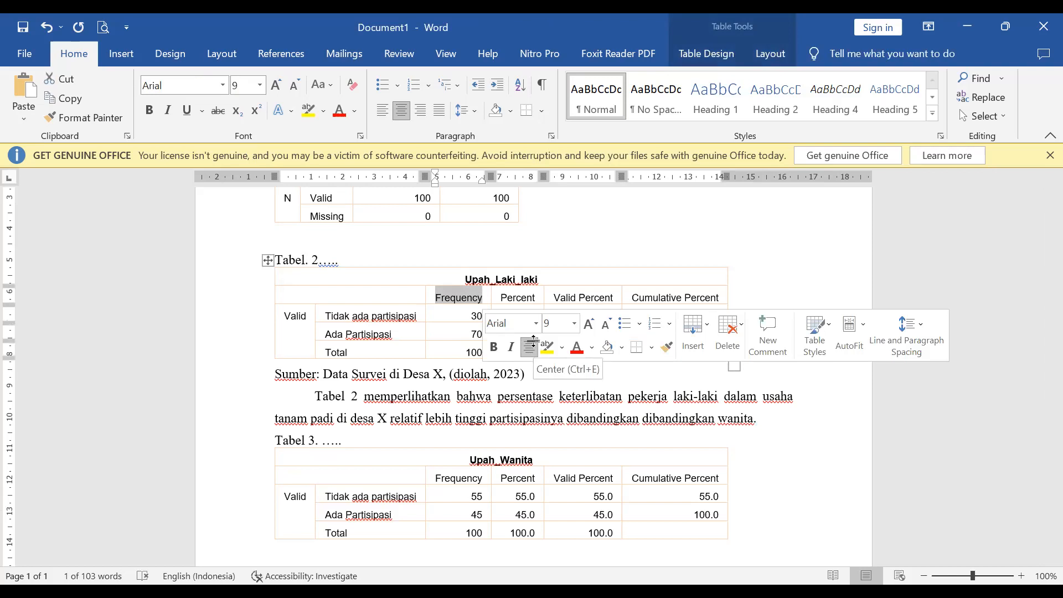
pyautogui.write('Frekuensi')
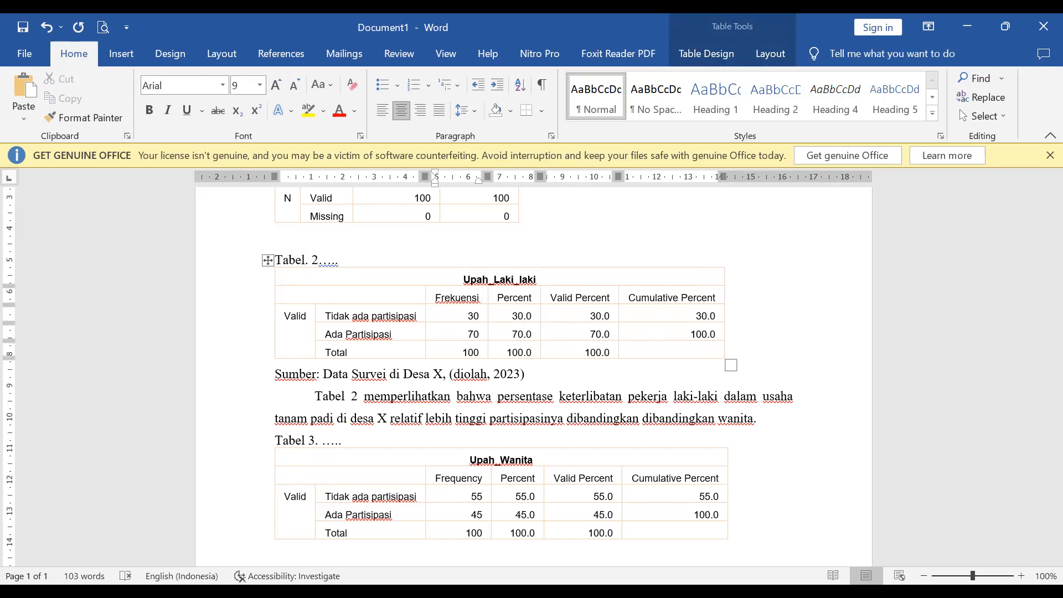
pyautogui.press('Return')
pyautogui.write('(')
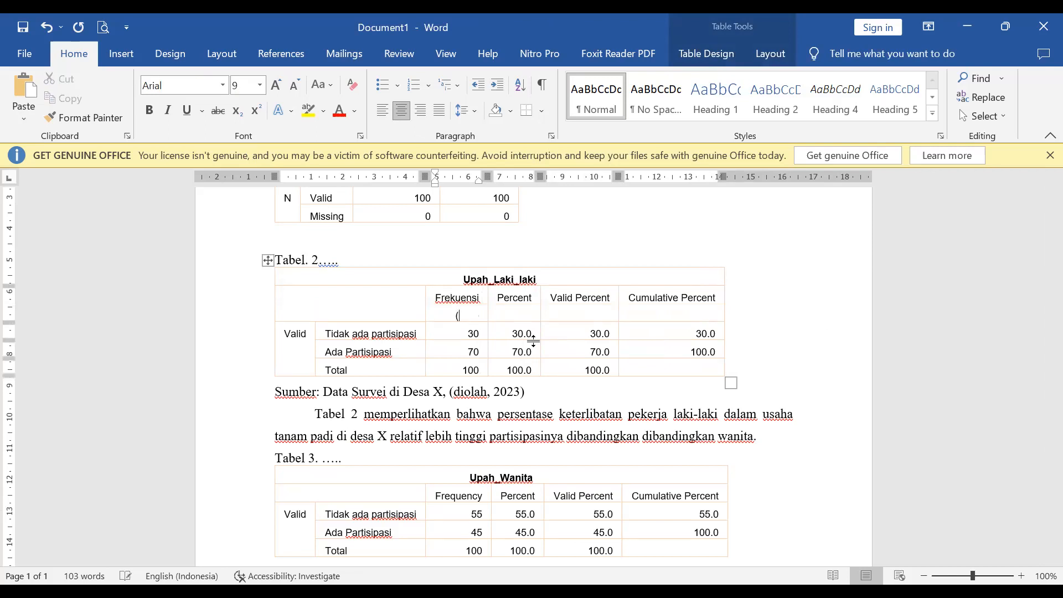
pyautogui.write('orang)')
# Replace the "Percent" header in the Upah_Laki_laki table with "Persen (%)"
pyautogui.click(497, 301)
pyautogui.click(517, 311)
pyautogui.doubleClick(517, 311)
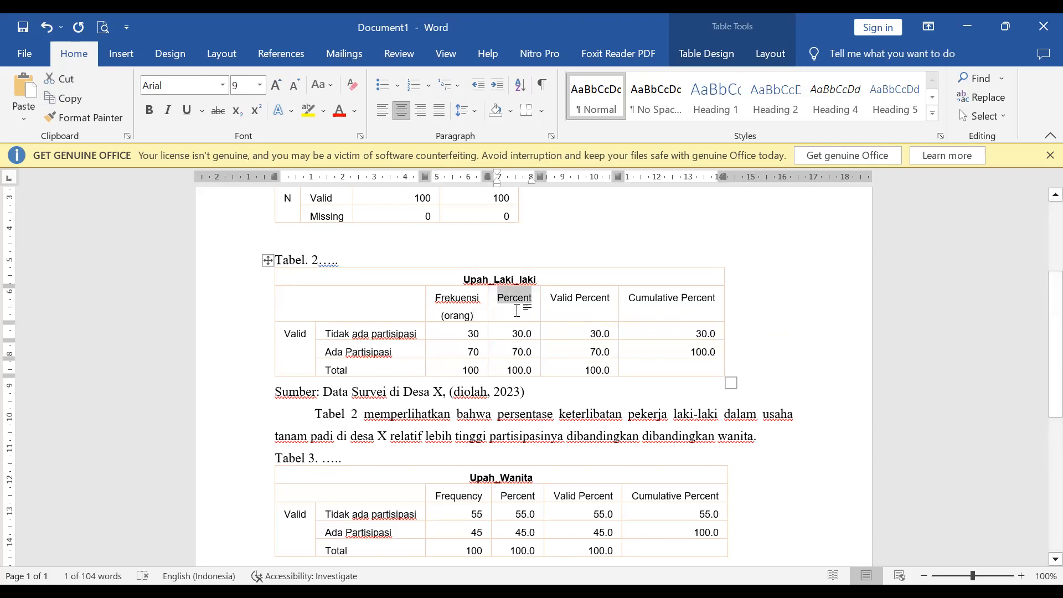
pyautogui.write('Persen')
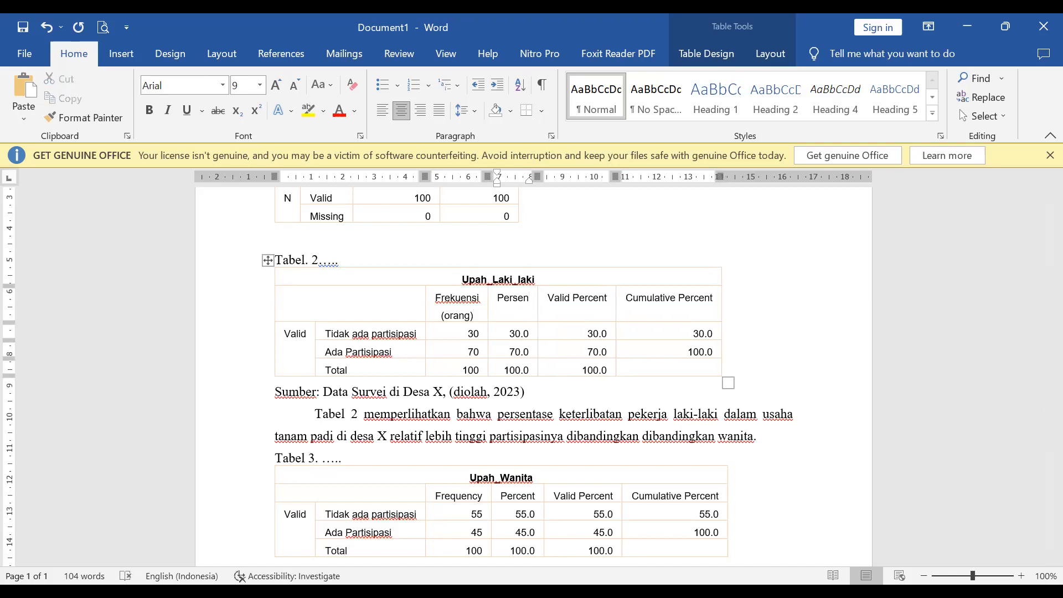
pyautogui.write(' (')
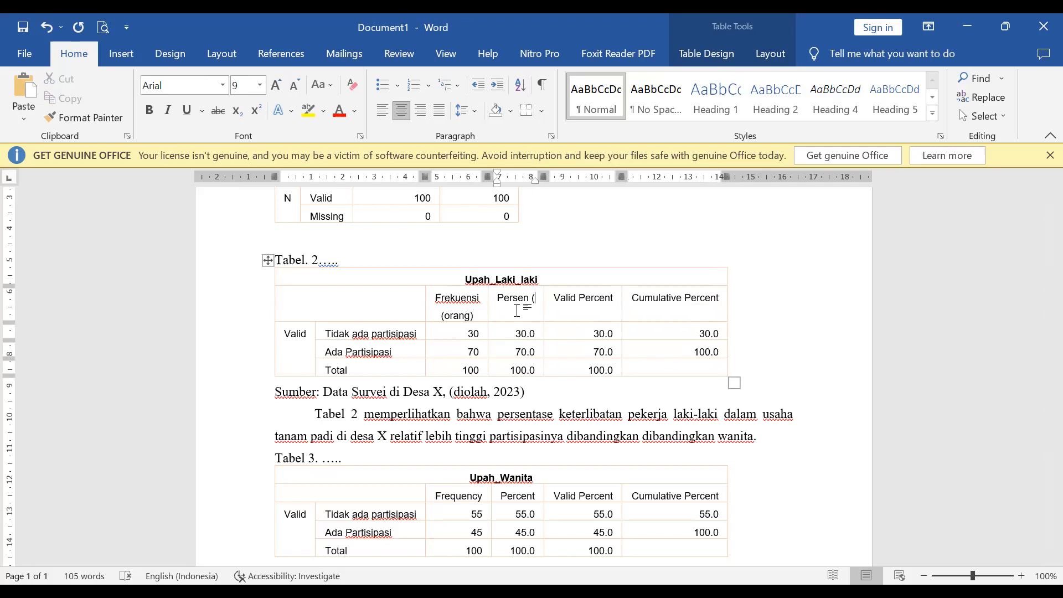
pyautogui.write('%)')
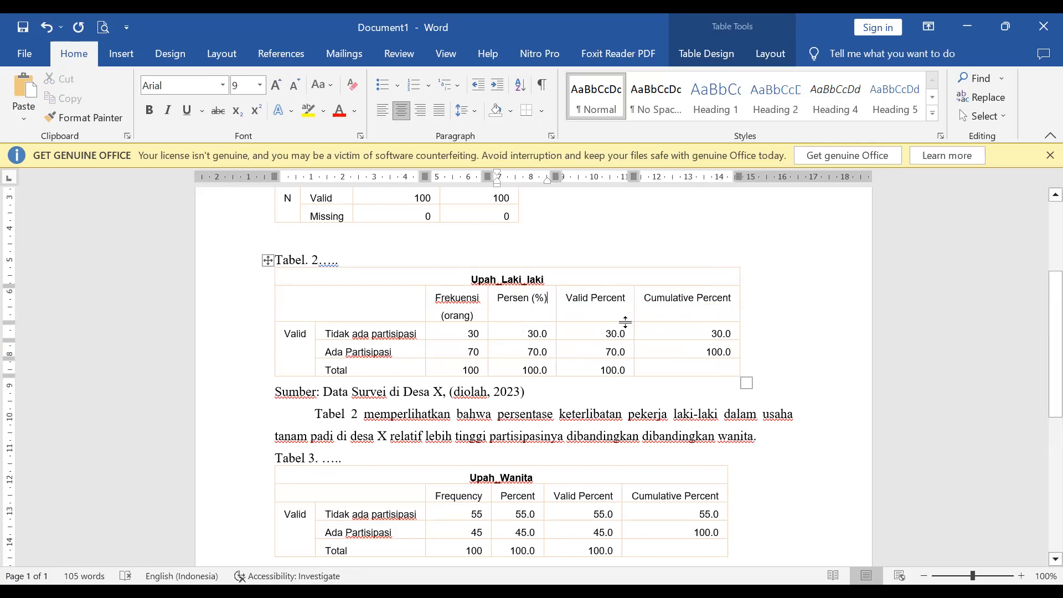
# Replace the "Valid Percent" header in the Upah_Laki_laki table with "Persentase Valid"
pyautogui.moveTo(627, 299); pyautogui.dragTo(567, 304)
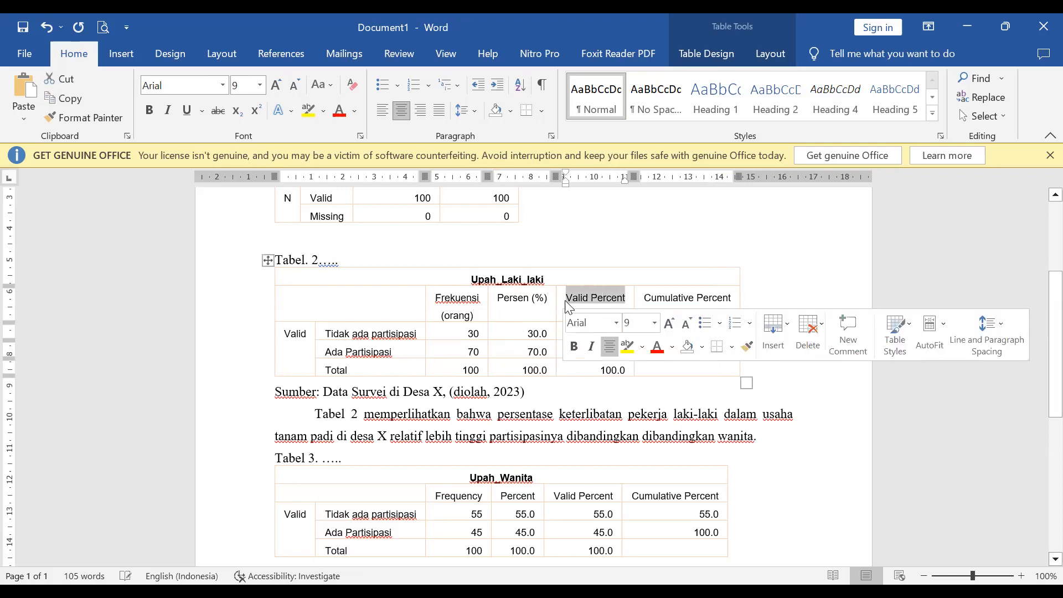
pyautogui.write('Persenta')
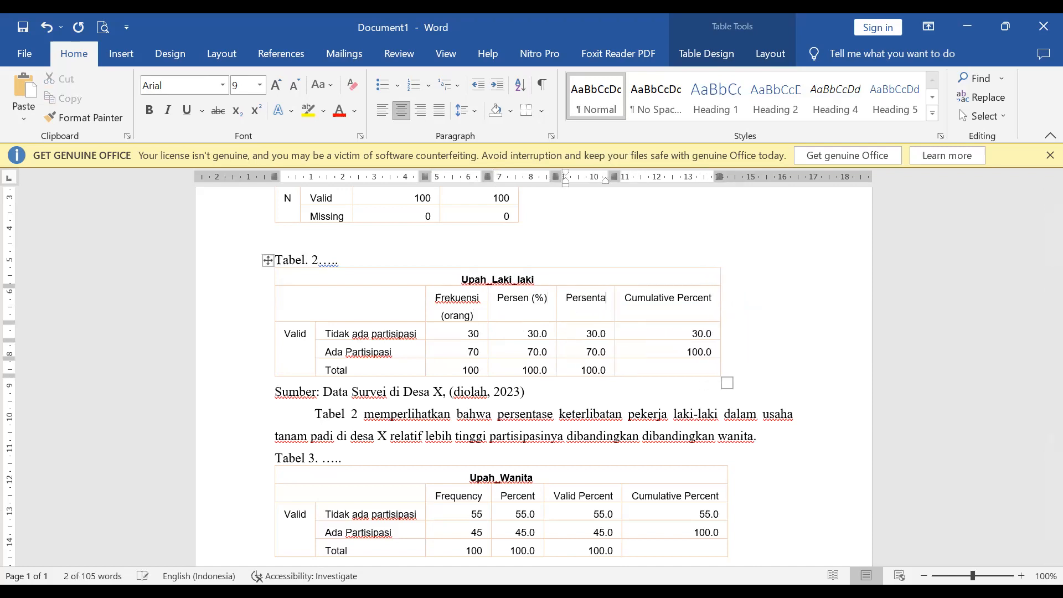
pyautogui.write('se Valid')
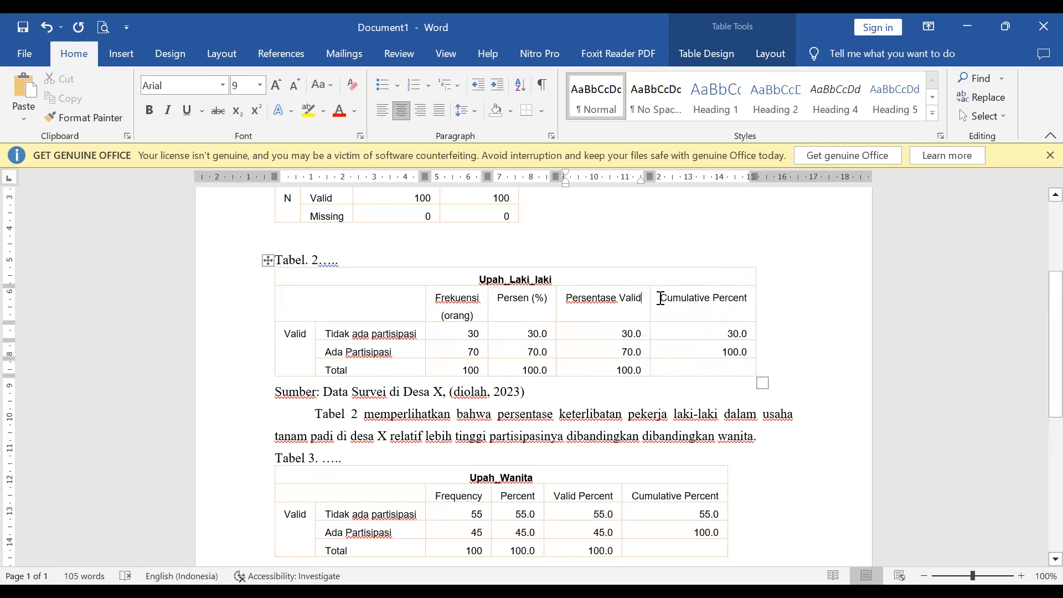
# Replace the "Cumulative Percent" header in the Upah_Laki_laki table with "Persentase Kumulatif"
pyautogui.moveTo(659, 297); pyautogui.dragTo(745, 306)
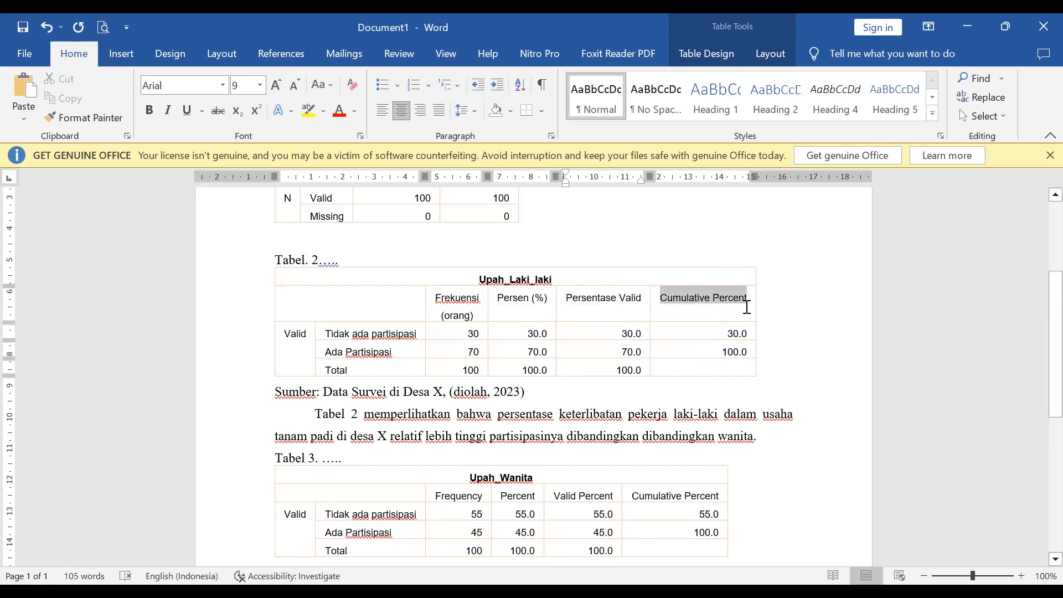
pyautogui.write('P')
pyautogui.press('BackSpace')
pyautogui.write('P')
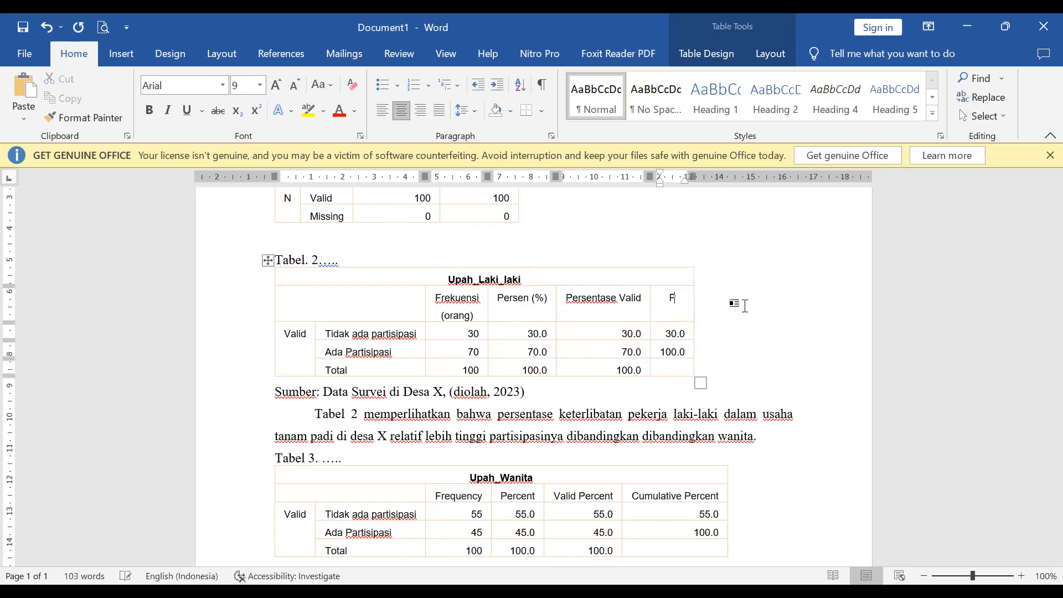
pyautogui.write('ersentase')
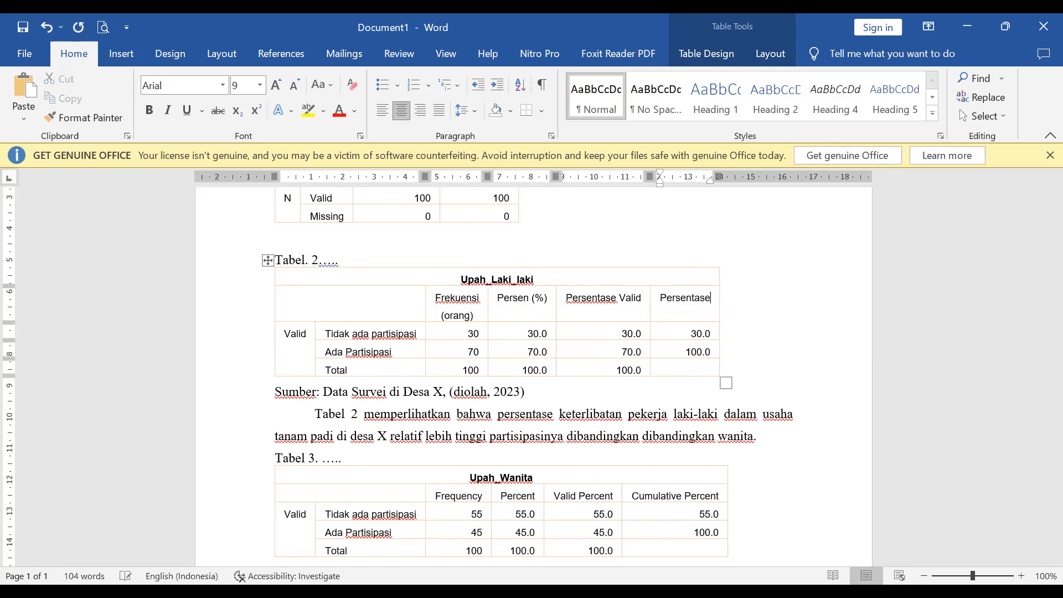
pyautogui.write(' Kumulatif')
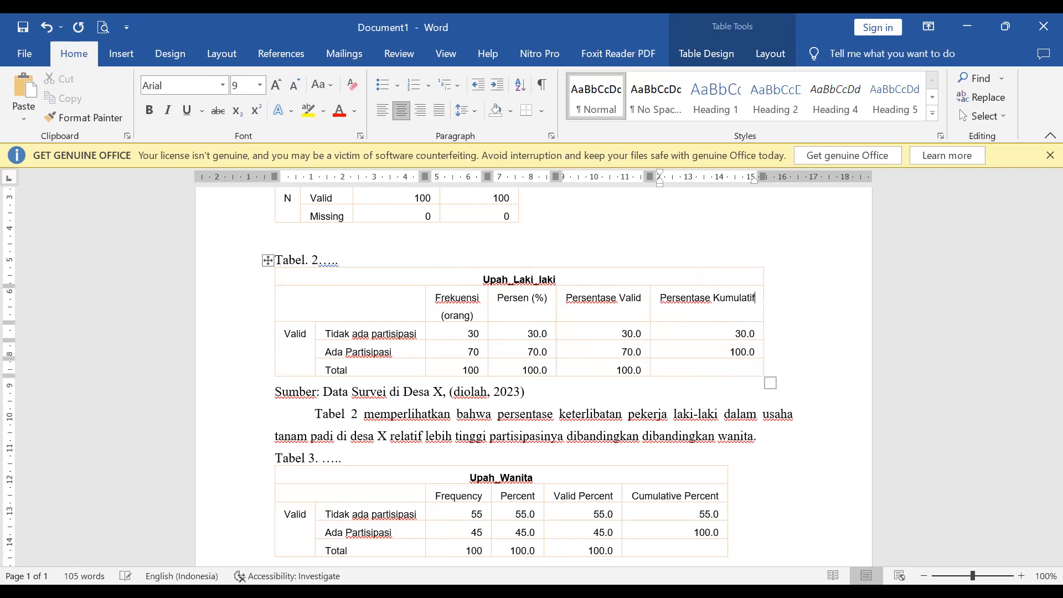
# Move the title "Upah_Laki_laki" out of the table's first row into the Tabel. 2 caption, replacing the placeholder dots
pyautogui.moveTo(552, 285); pyautogui.dragTo(552, 284)
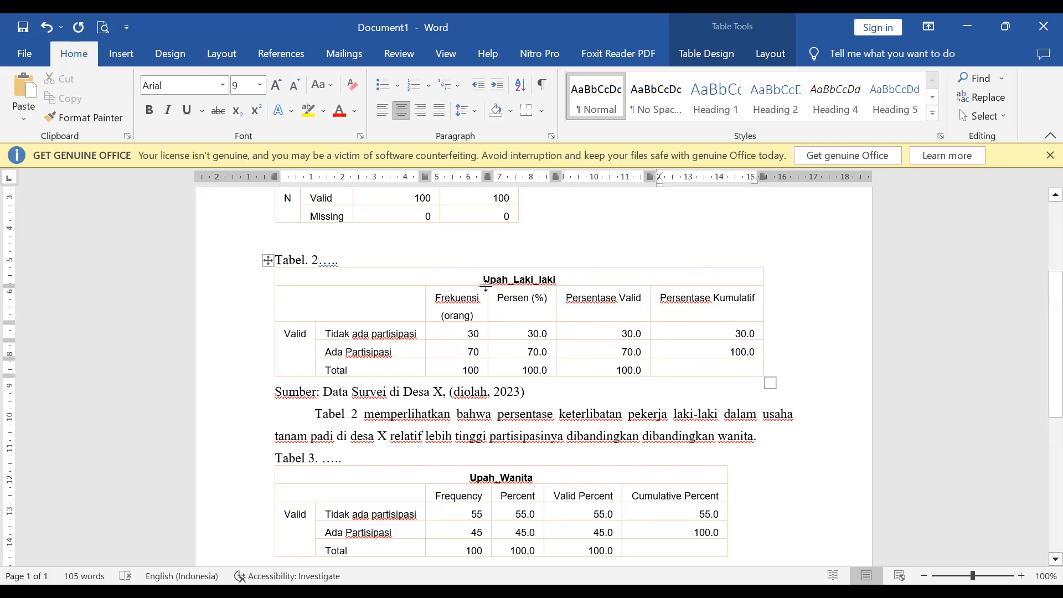
pyautogui.moveTo(483, 280); pyautogui.dragTo(558, 275)
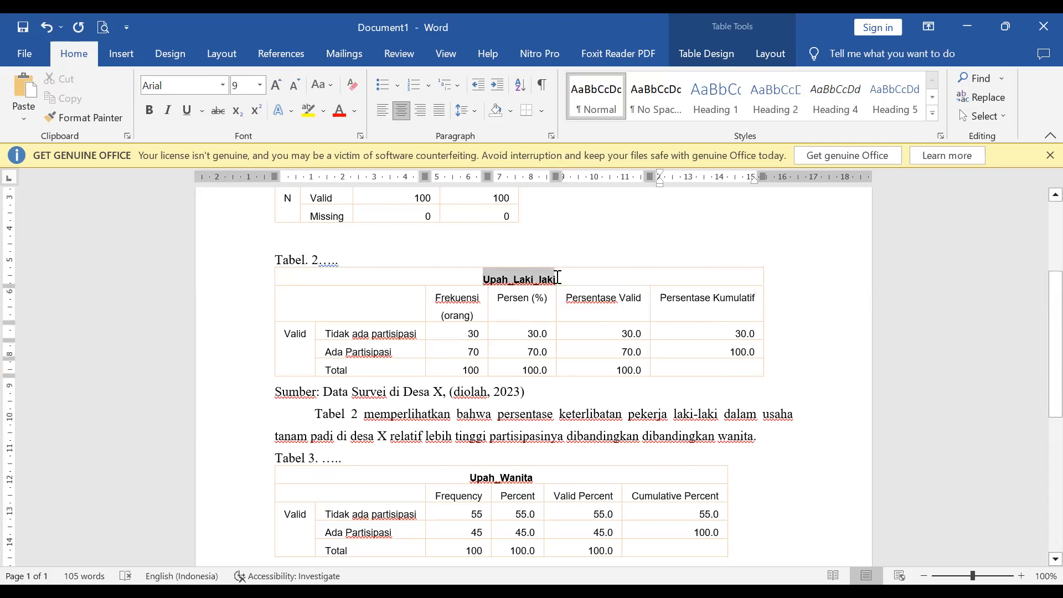
pyautogui.hotkey('ctrl', 'x')
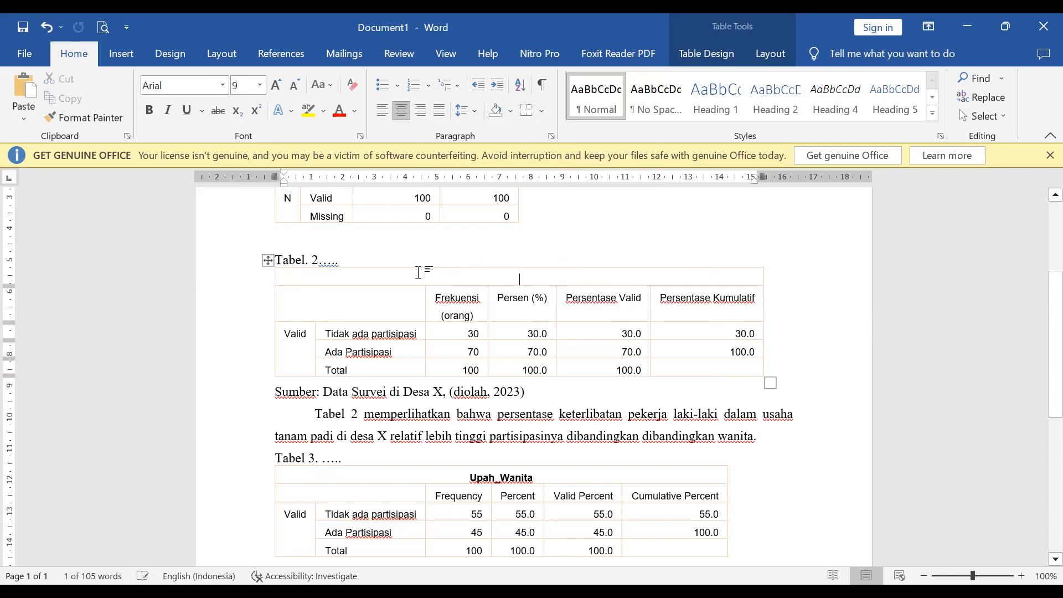
pyautogui.moveTo(338, 259); pyautogui.dragTo(321, 256)
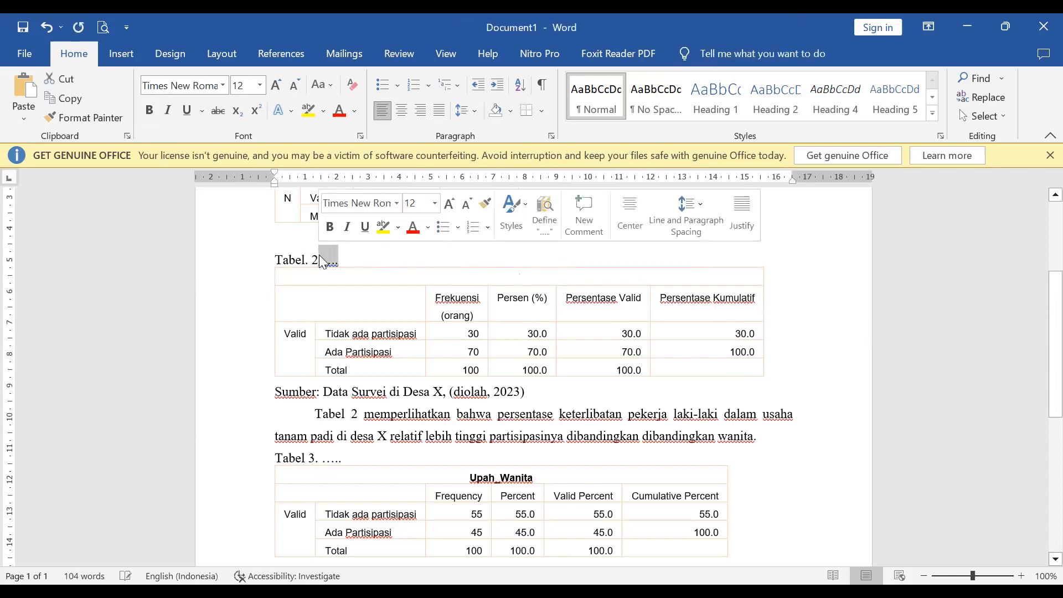
pyautogui.hotkey('ctrl', 'v')
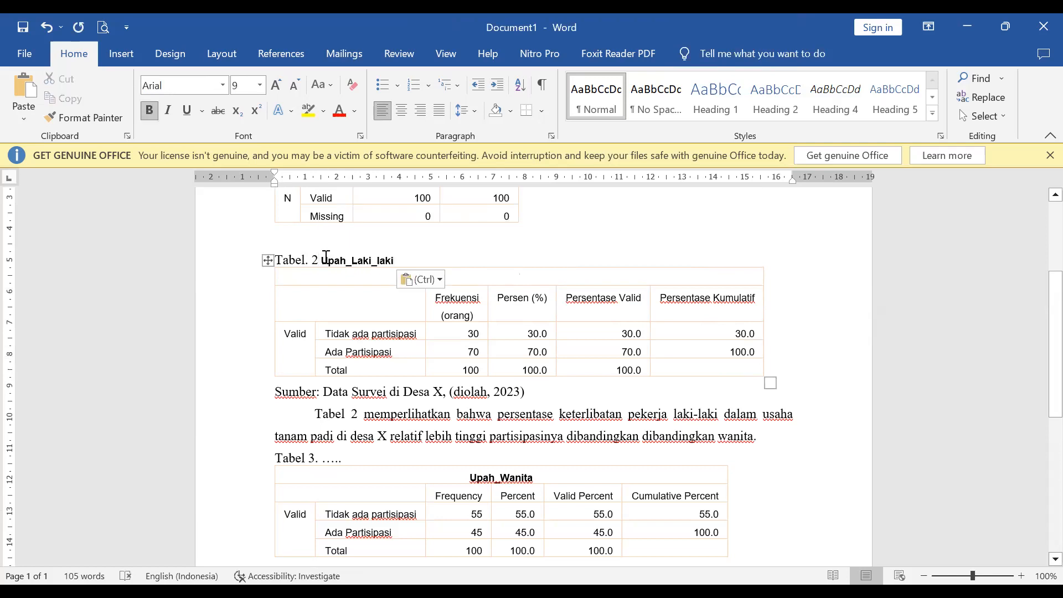
# Set the title in the Tabel. 2 caption to Times New Roman 12 and make the whole caption bold
pyautogui.moveTo(322, 260); pyautogui.dragTo(400, 259)
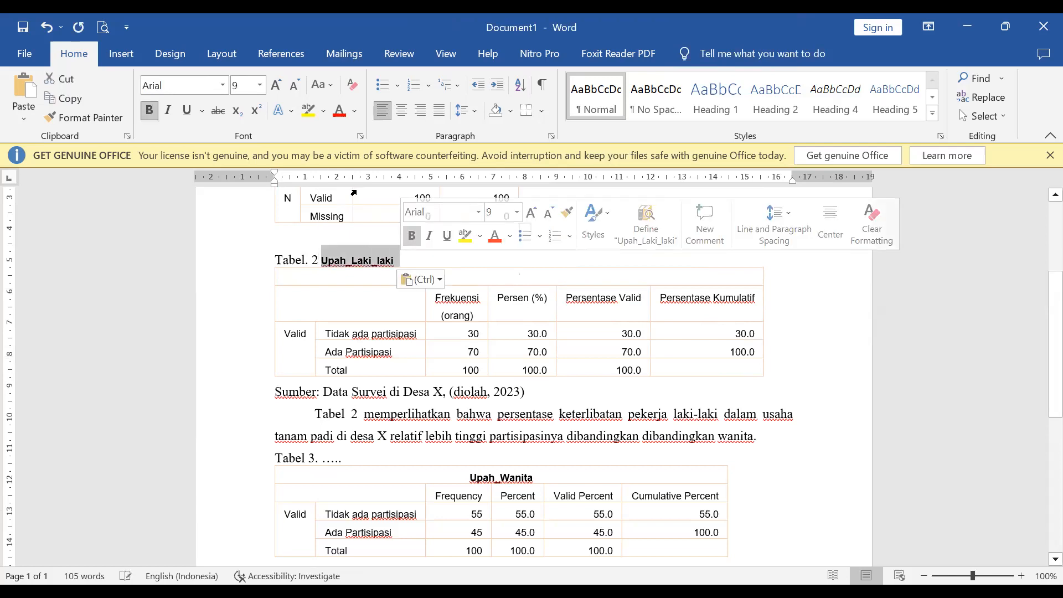
pyautogui.click(223, 87)
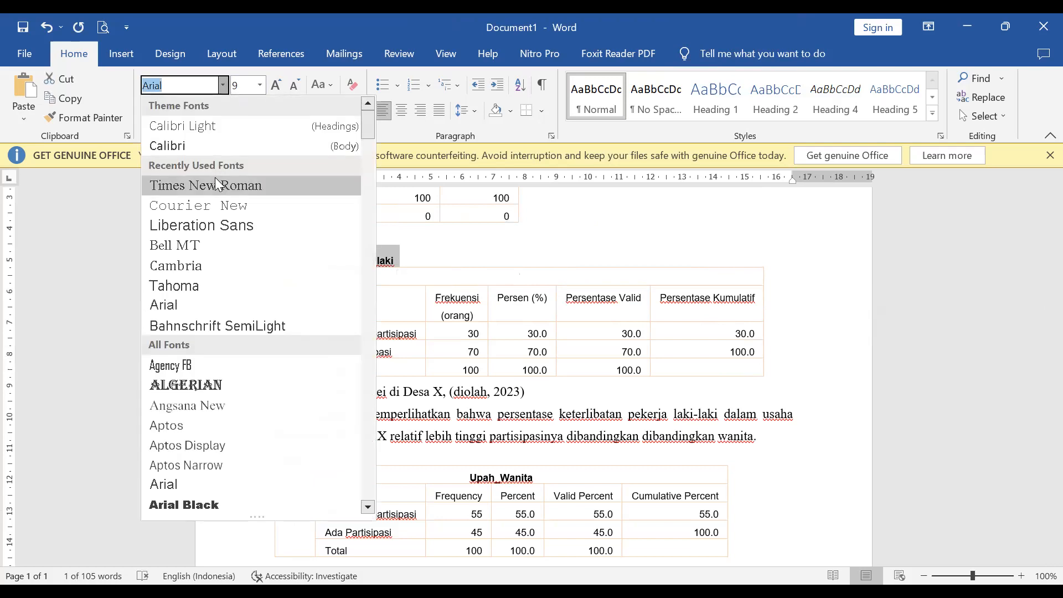
pyautogui.click(216, 181)
pyautogui.click(259, 85)
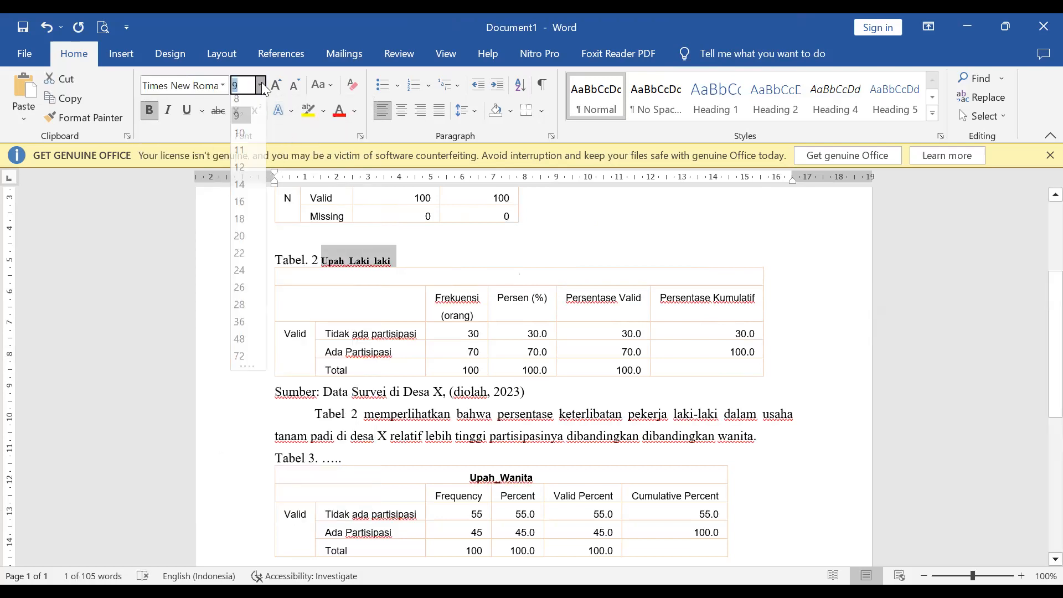
pyautogui.click(247, 174)
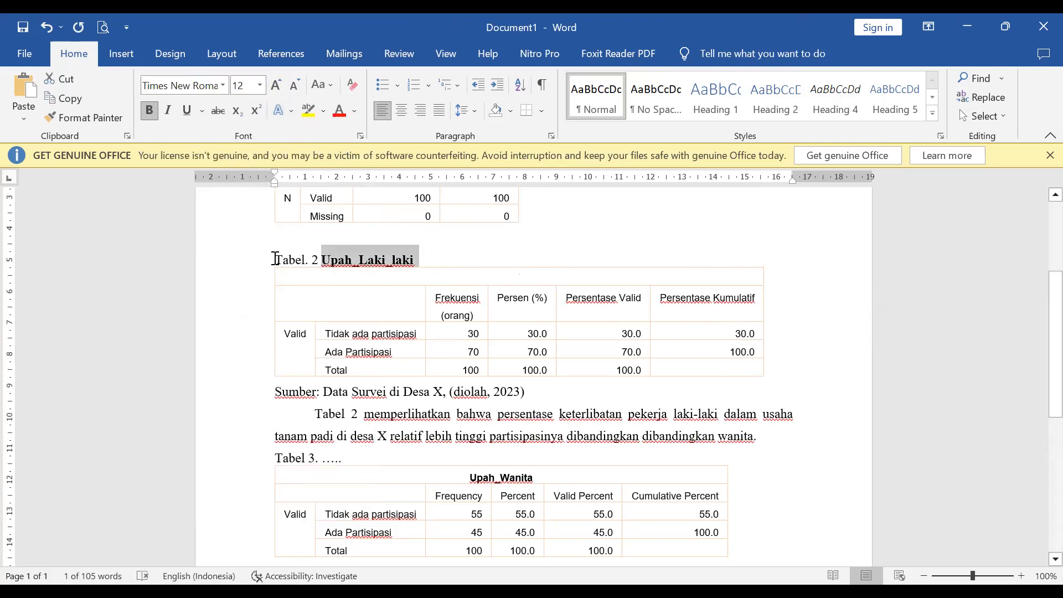
pyautogui.moveTo(273, 258); pyautogui.dragTo(417, 259)
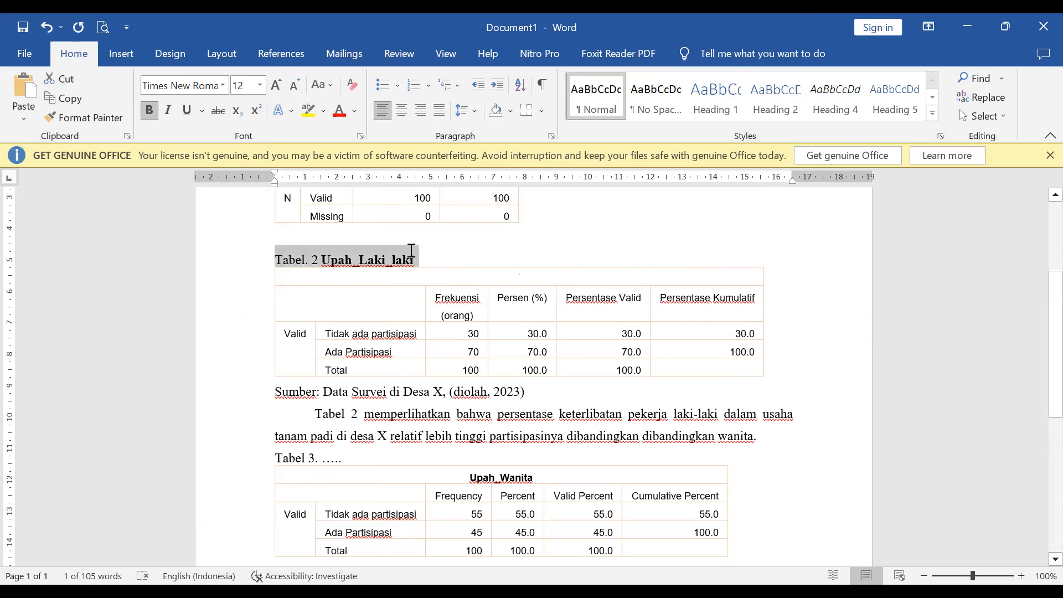
pyautogui.click(145, 110)
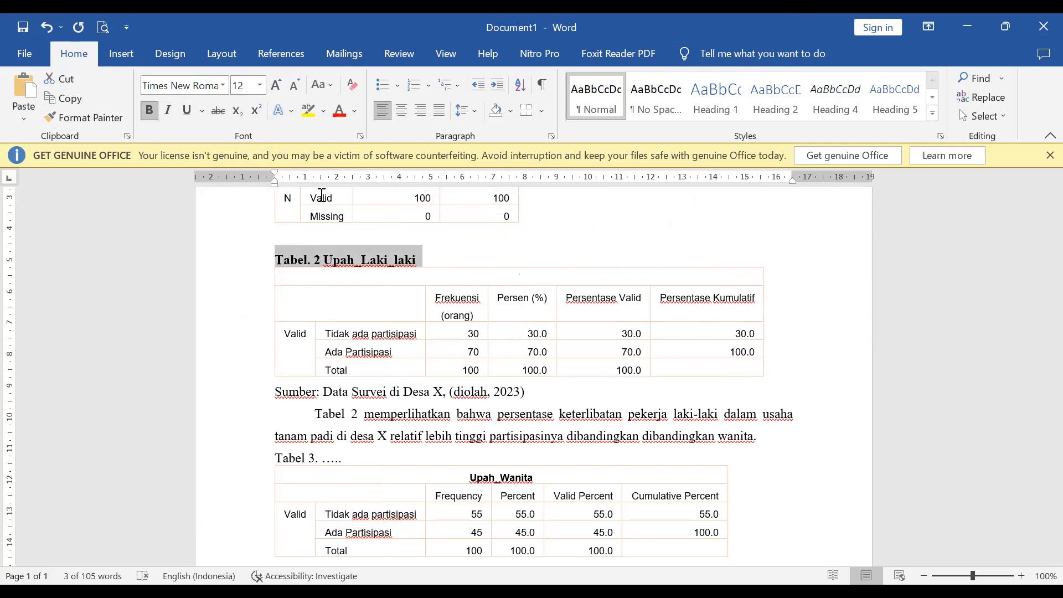
pyautogui.click(401, 325)
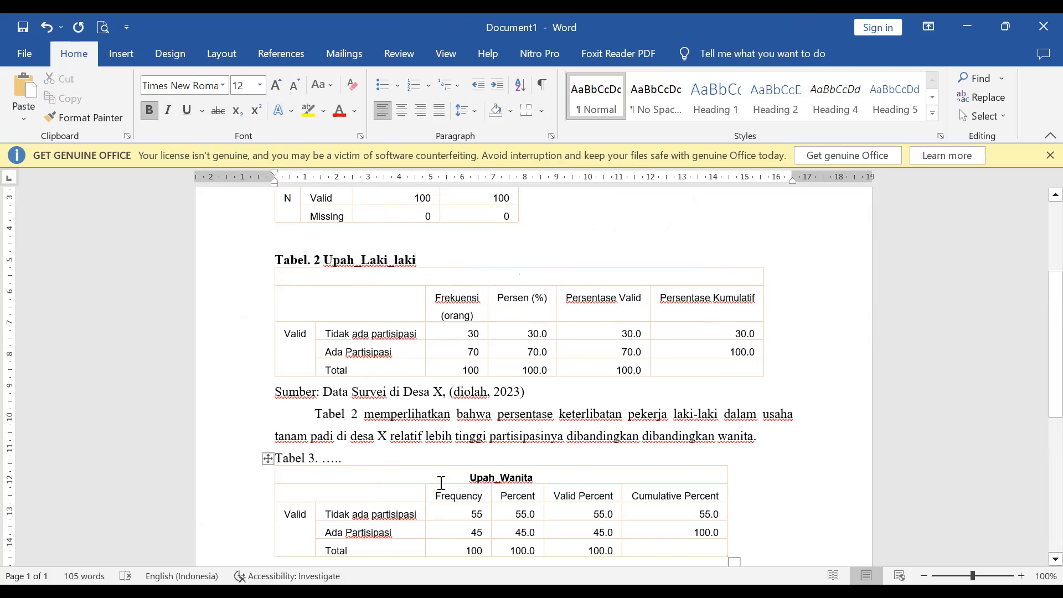
# Delete the empty title row of the table under the Tabel. 2 caption
pyautogui.click(238, 280)
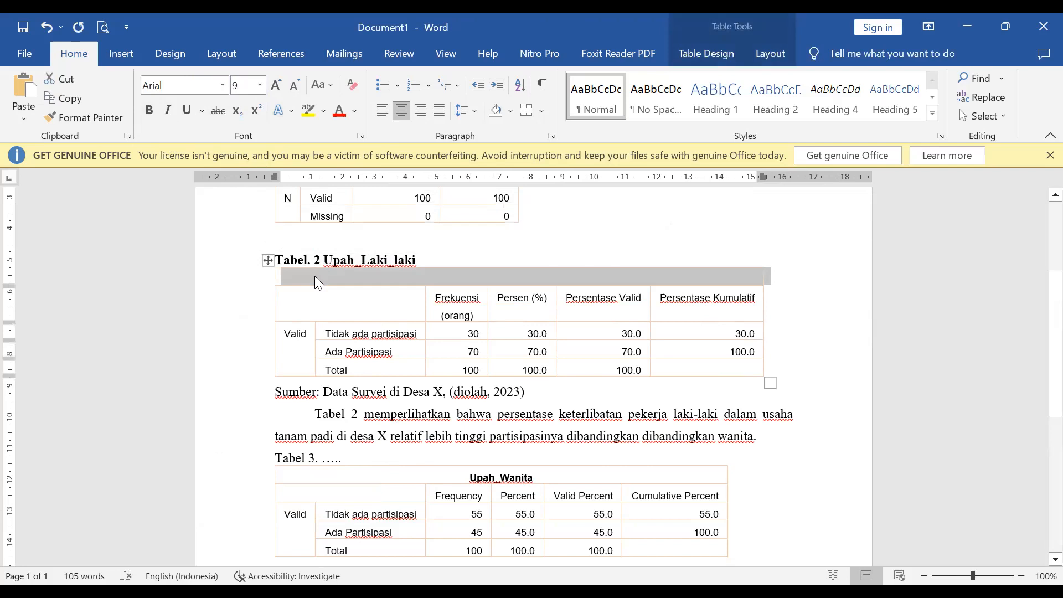
pyautogui.rightClick(315, 276)
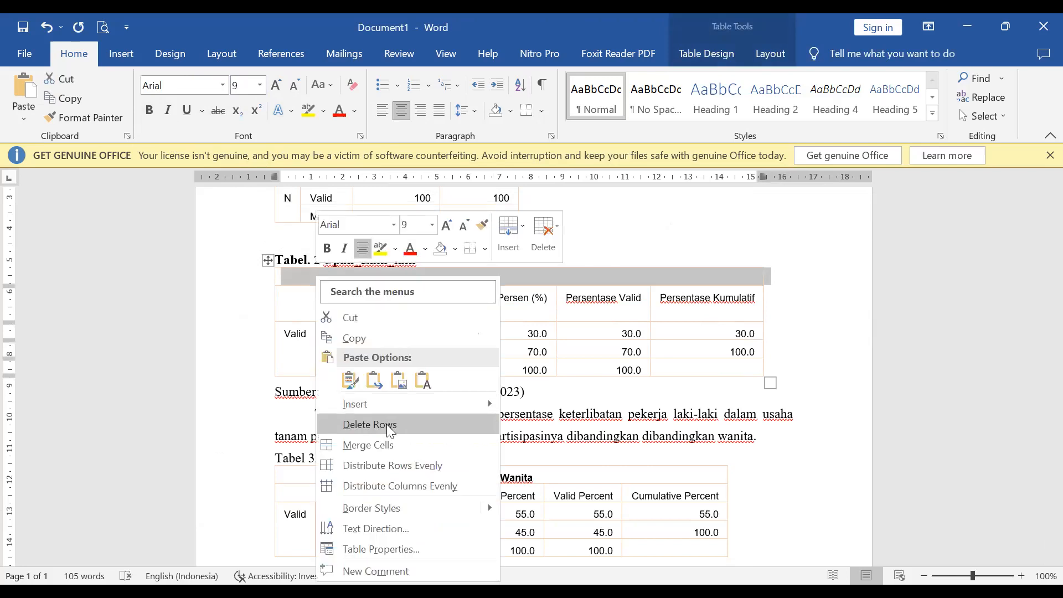
pyautogui.click(386, 424)
pyautogui.hotkey('ctrl', 'z')
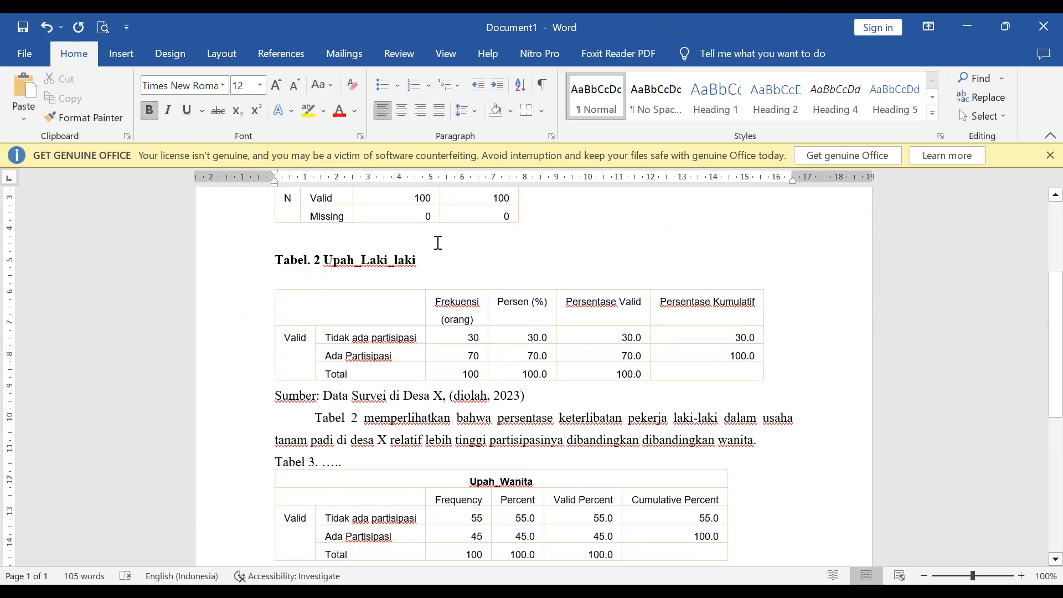
pyautogui.hotkey('ctrl', 'y')
# Move the title "Upah_Wanita" out of the table's first row into the Tabel 3 caption, replacing the placeholder dots
pyautogui.moveTo(465, 458); pyautogui.dragTo(543, 460)
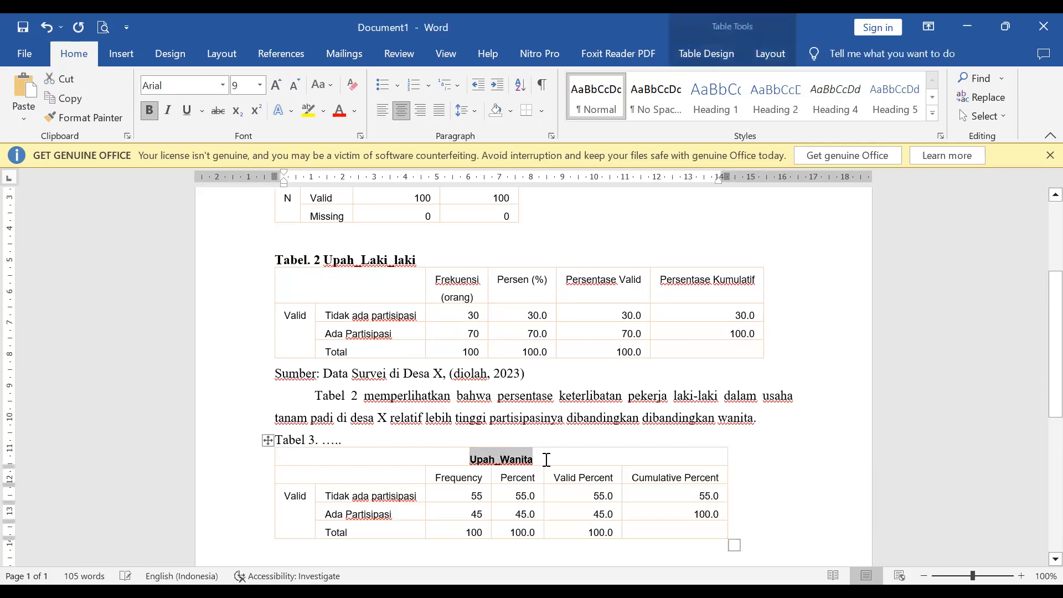
pyautogui.press('Delete')
pyautogui.doubleClick(331, 438)
pyautogui.hotkey('ctrl', 'v')
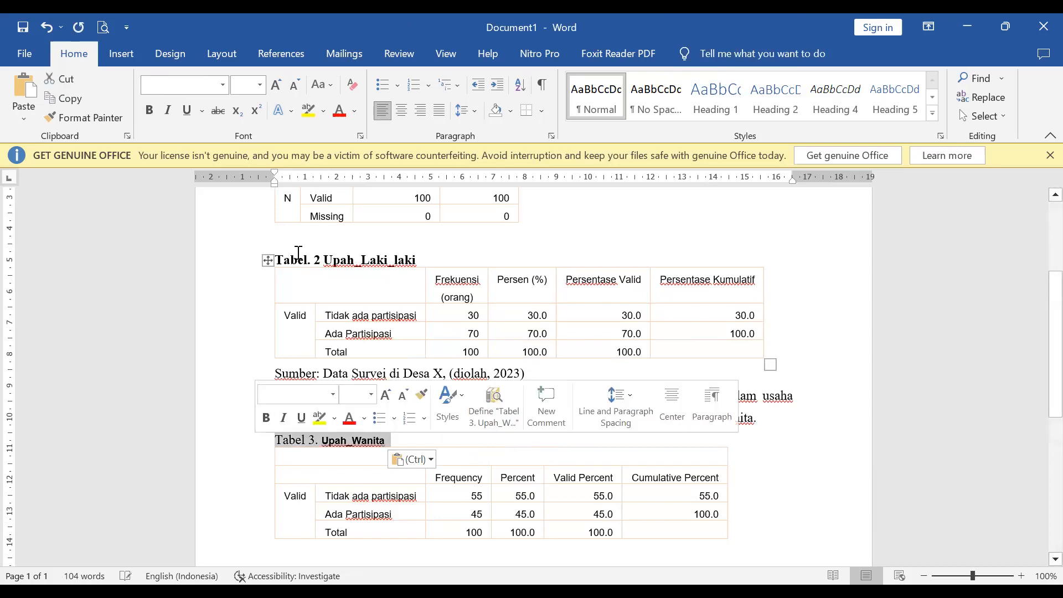
# Set the whole Tabel 3 caption to Times New Roman, size 12
pyautogui.click(223, 85)
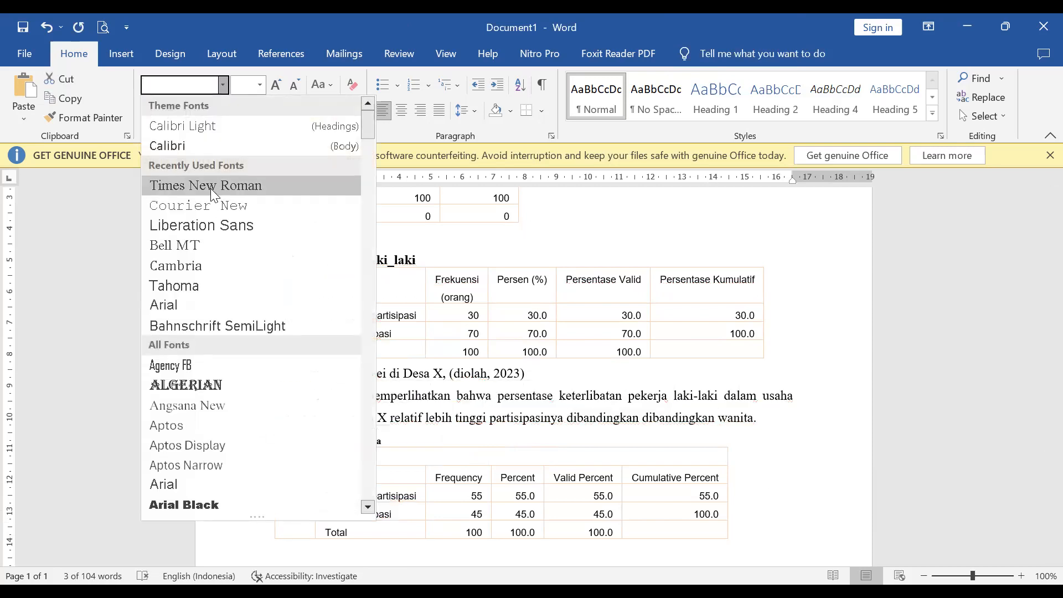
pyautogui.click(209, 181)
pyautogui.click(260, 84)
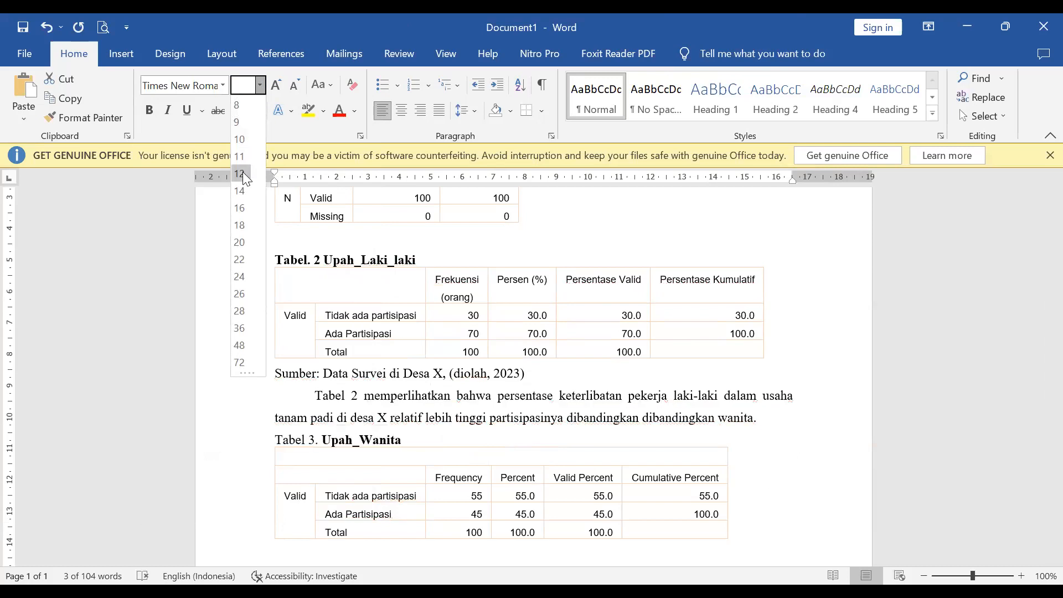
pyautogui.click(239, 174)
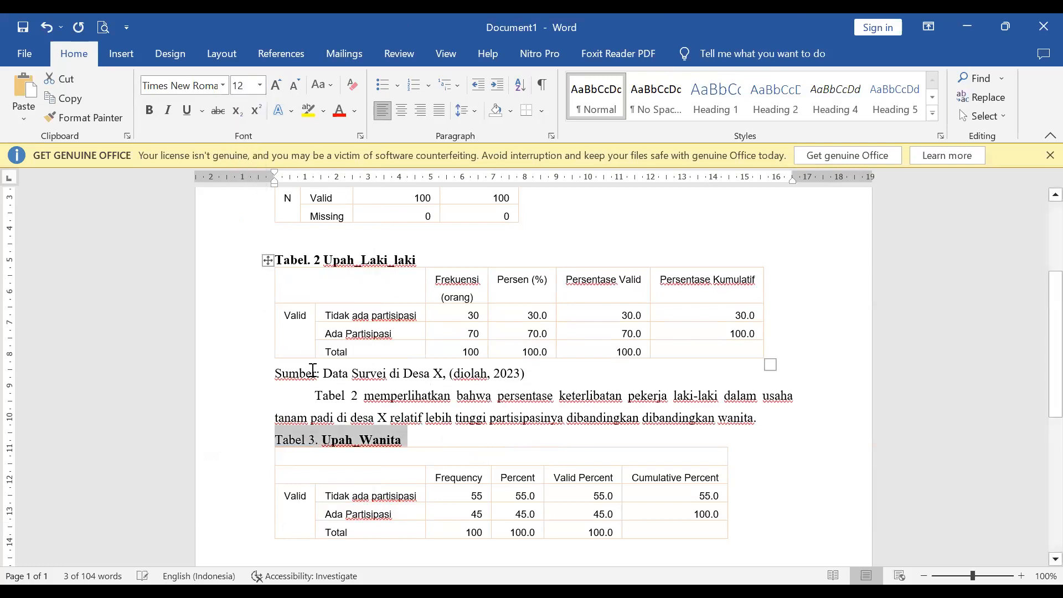
# Delete the empty title row of the Upah_Wanita table and insert a blank line above the Tabel 3 caption
pyautogui.click(249, 458)
pyautogui.rightClick(311, 457)
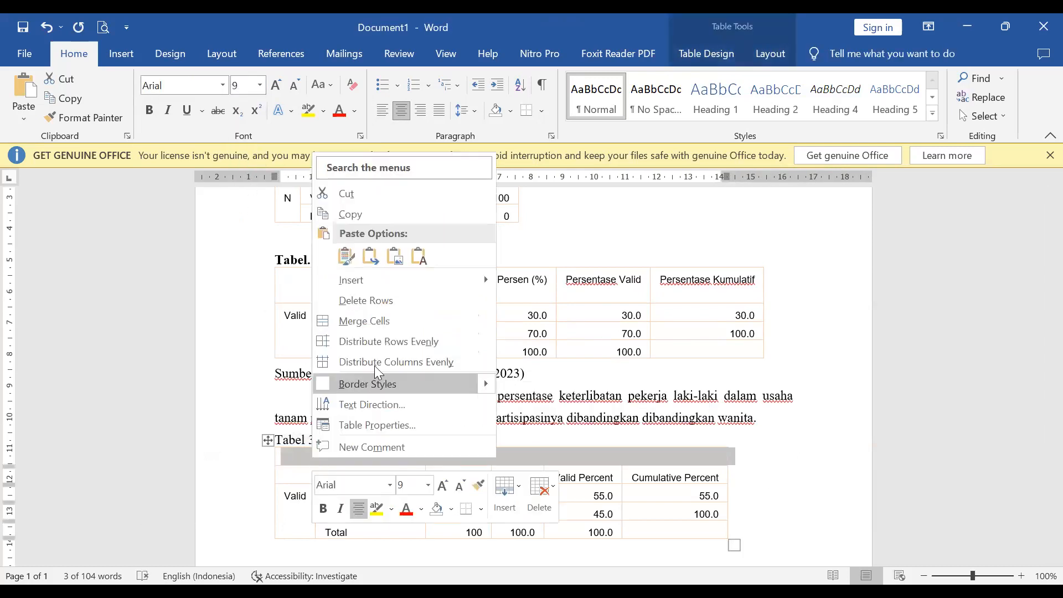
pyautogui.click(398, 300)
pyautogui.click(782, 420)
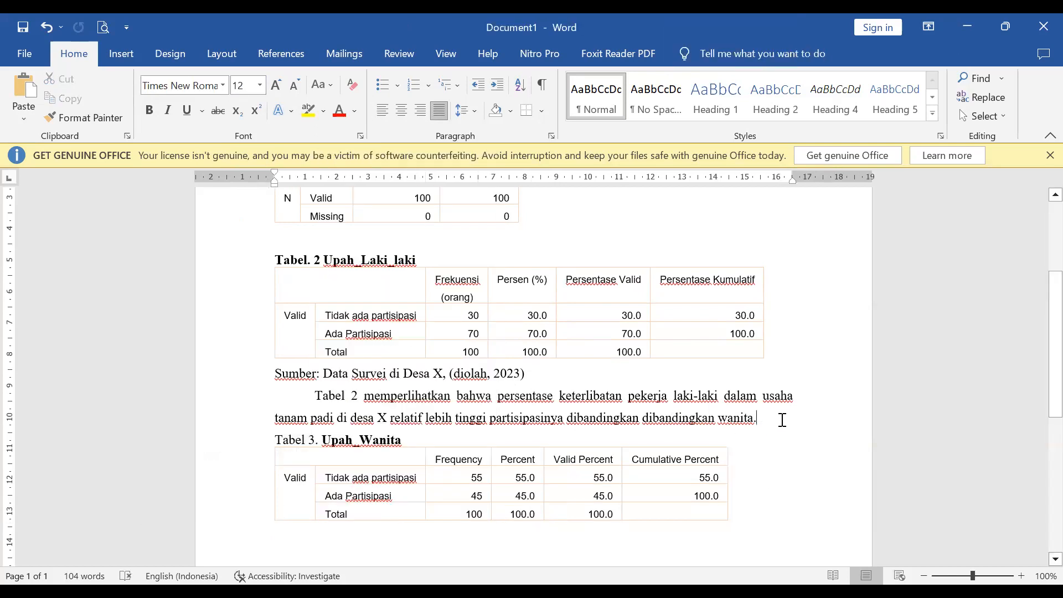
pyautogui.press('Return')
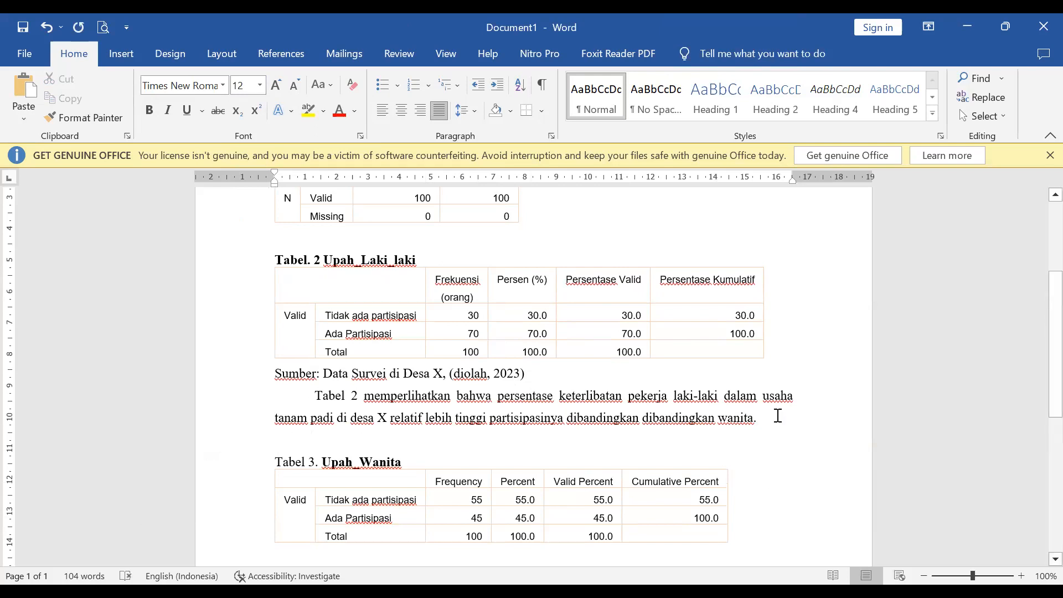
# Format all text in the Upah_Laki_laki table as Times New Roman, size 12
pyautogui.scroll(-1, 776, 414)
pyautogui.scroll(-1, 775, 414)
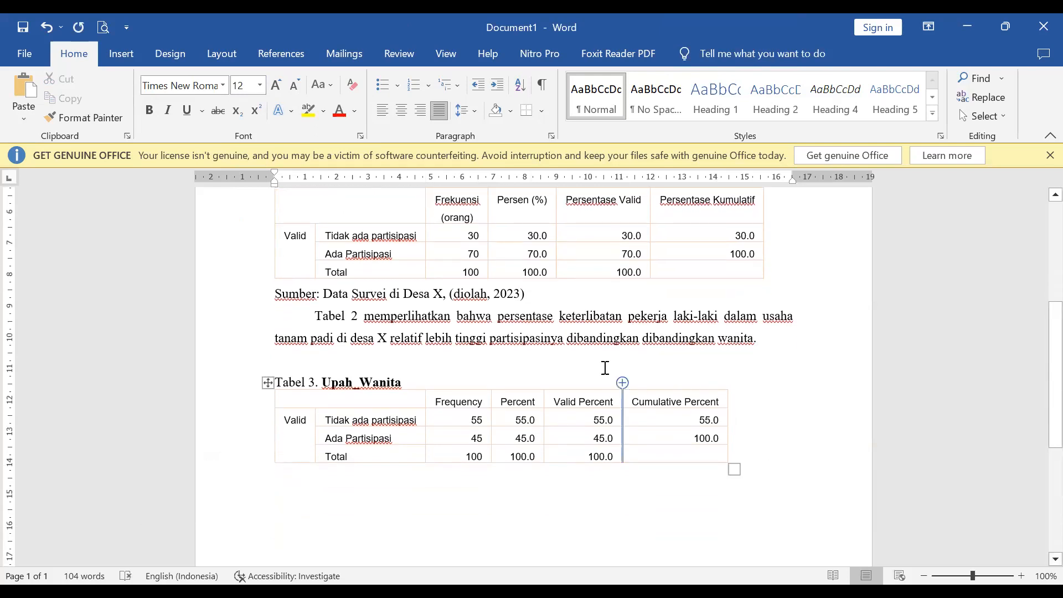
pyautogui.click(371, 235)
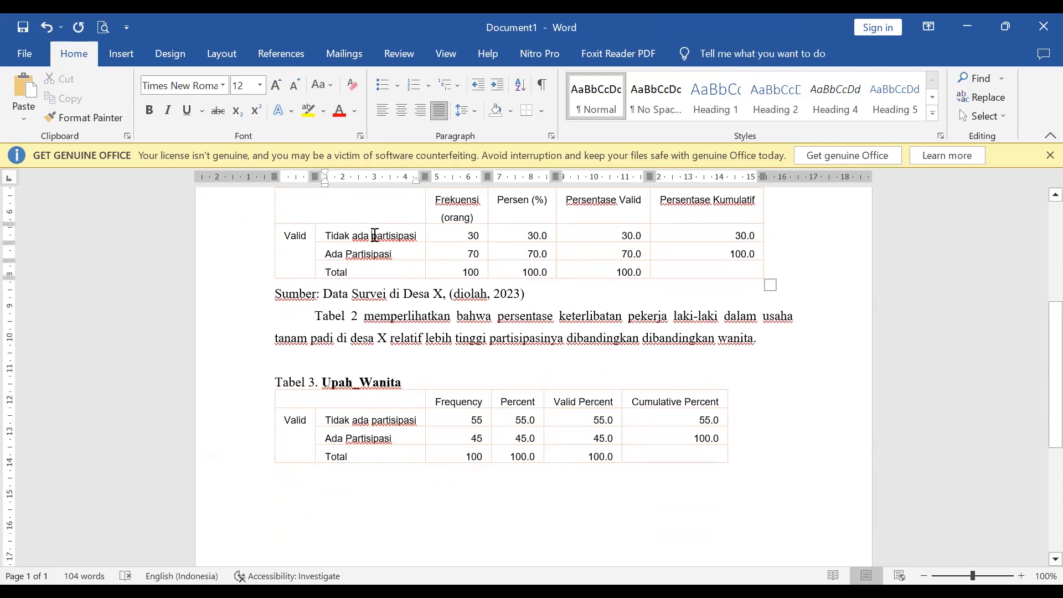
pyautogui.scroll(1, 379, 237)
pyautogui.scroll(2, 379, 237)
pyautogui.click(267, 260)
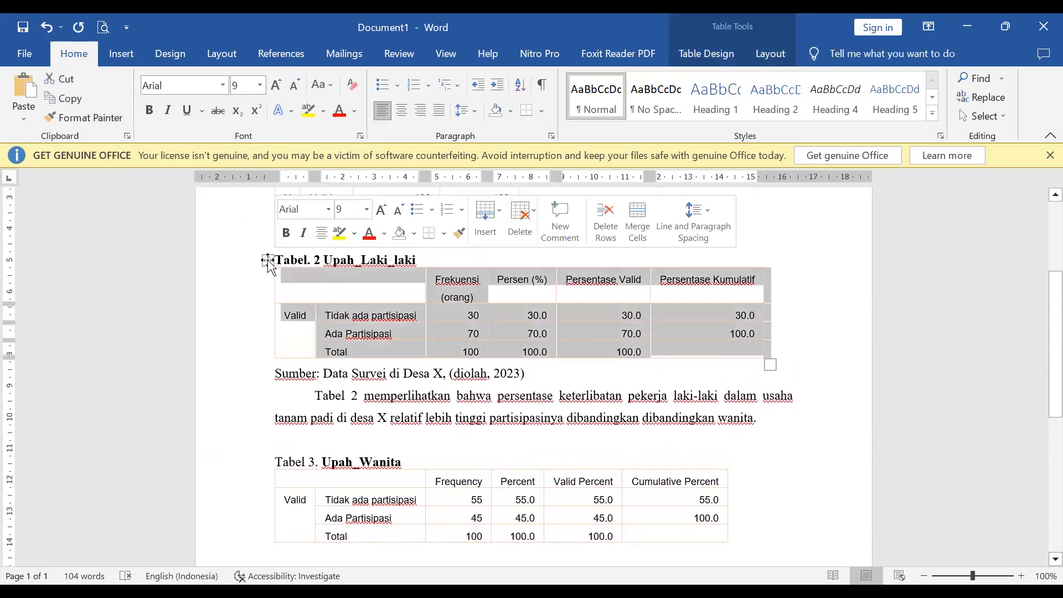
pyautogui.click(221, 85)
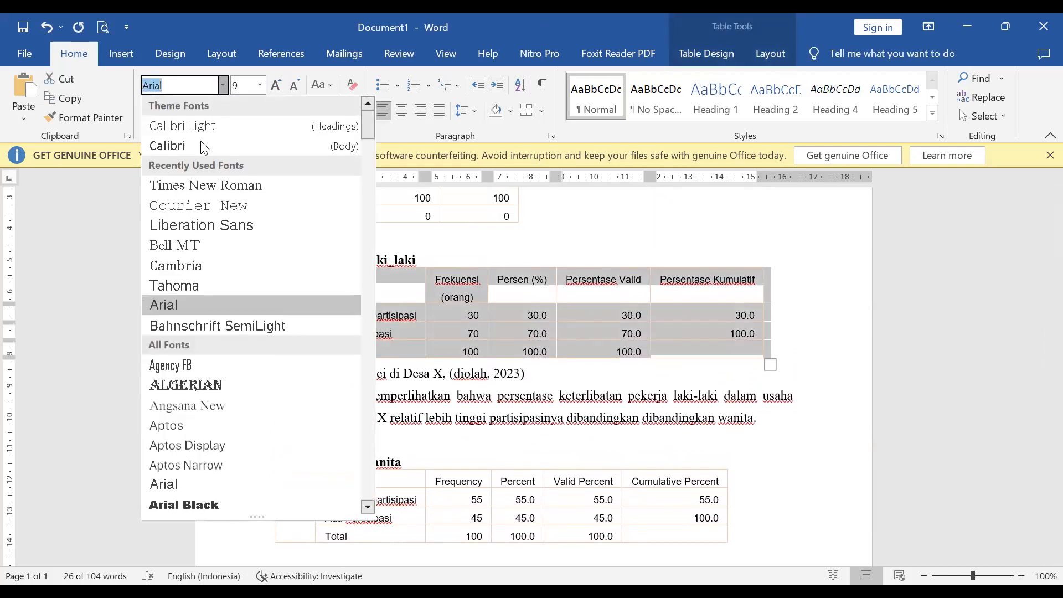
pyautogui.click(211, 186)
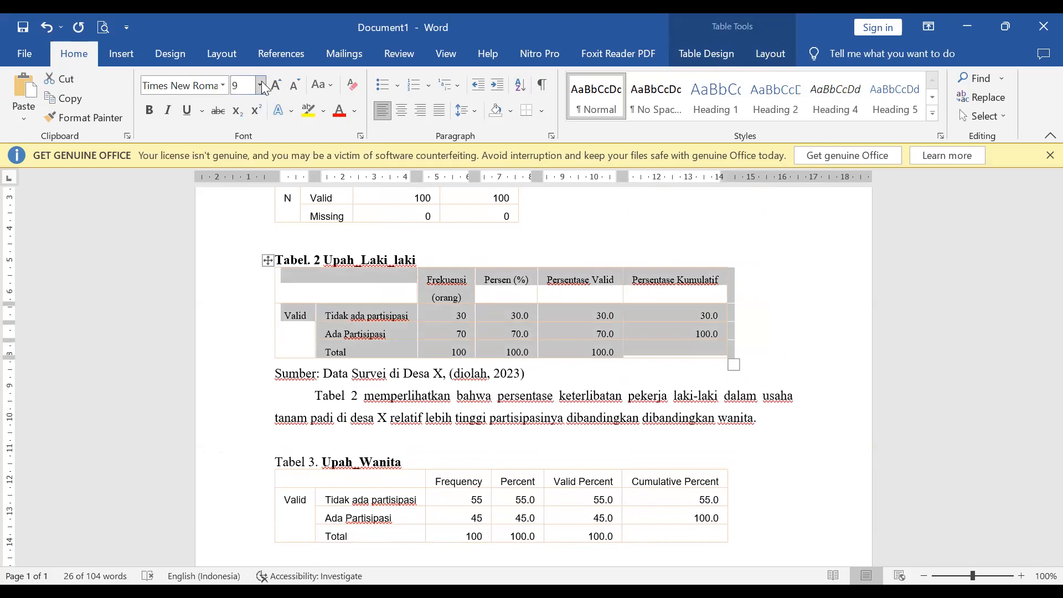
pyautogui.click(260, 85)
pyautogui.click(239, 172)
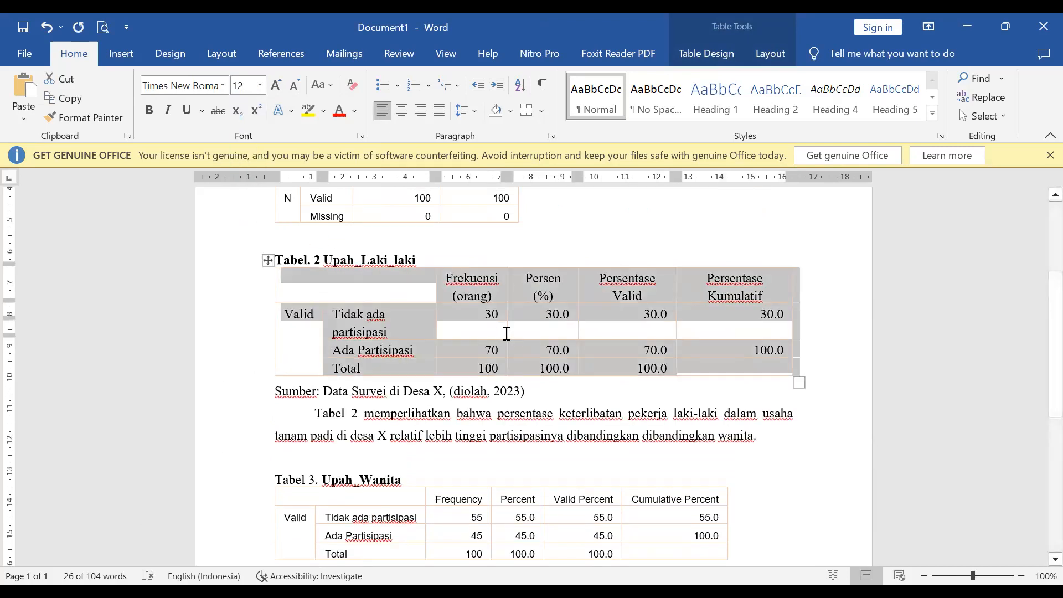
# Format all text in the Upah_Wanita table under Tabel 3 as Times New Roman, size 12
pyautogui.scroll(-3, 502, 334)
pyautogui.click(299, 404)
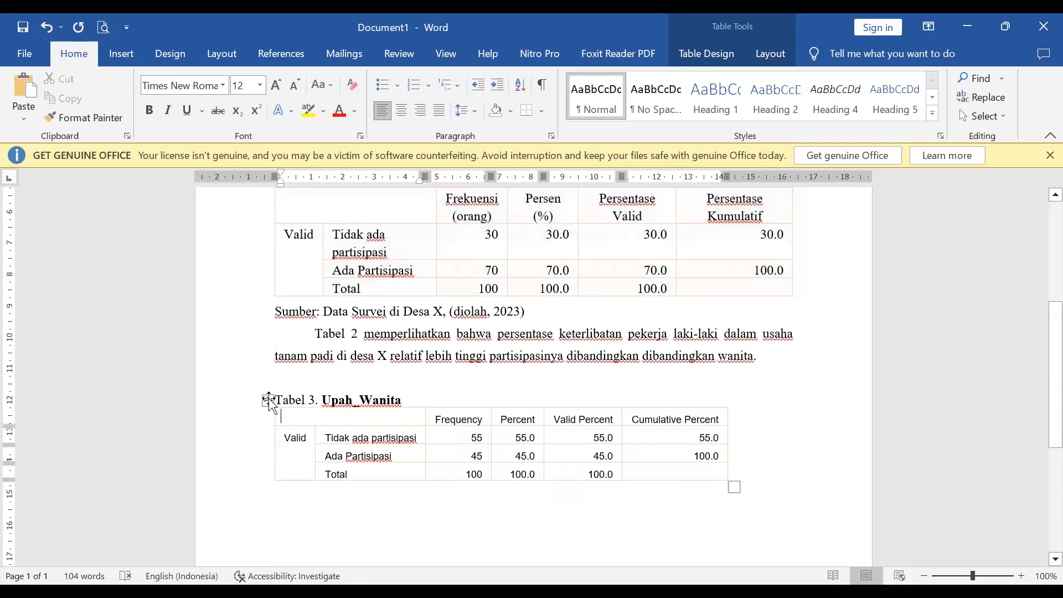
pyautogui.click(268, 400)
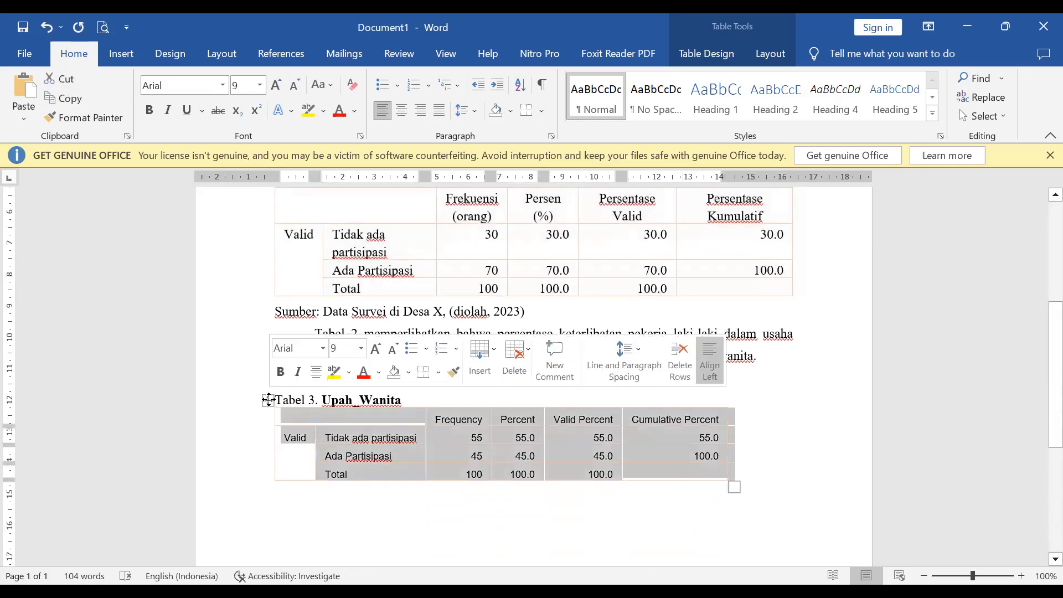
pyautogui.click(223, 85)
pyautogui.click(244, 181)
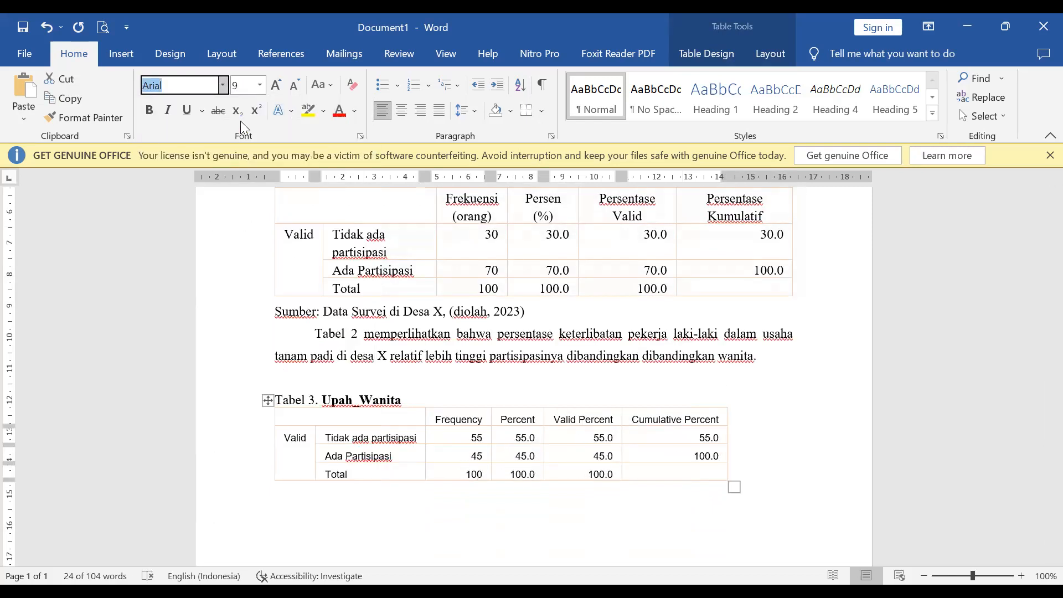
pyautogui.click(260, 86)
pyautogui.click(239, 173)
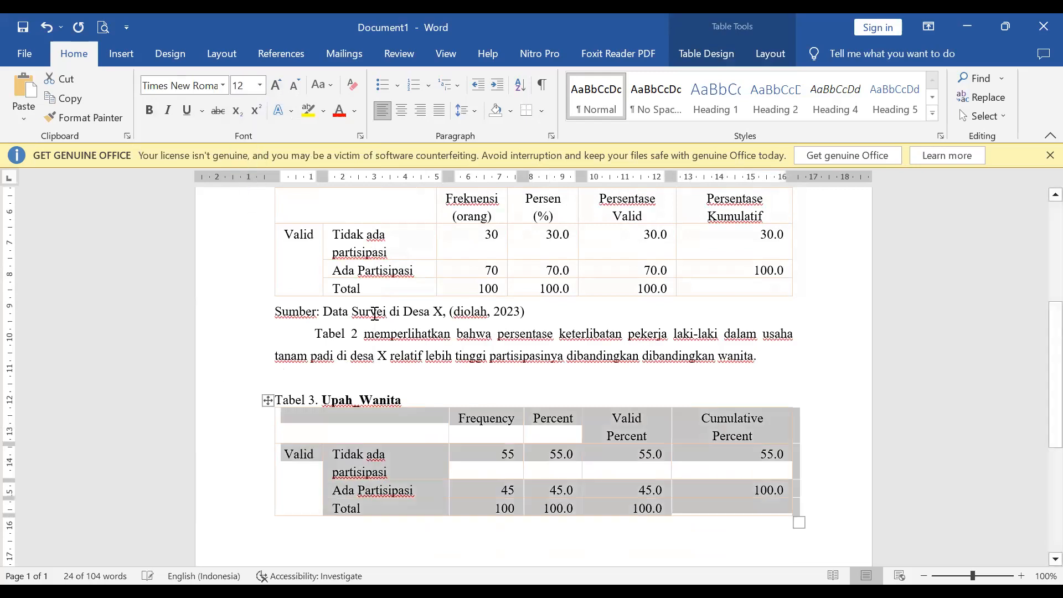
pyautogui.click(661, 385)
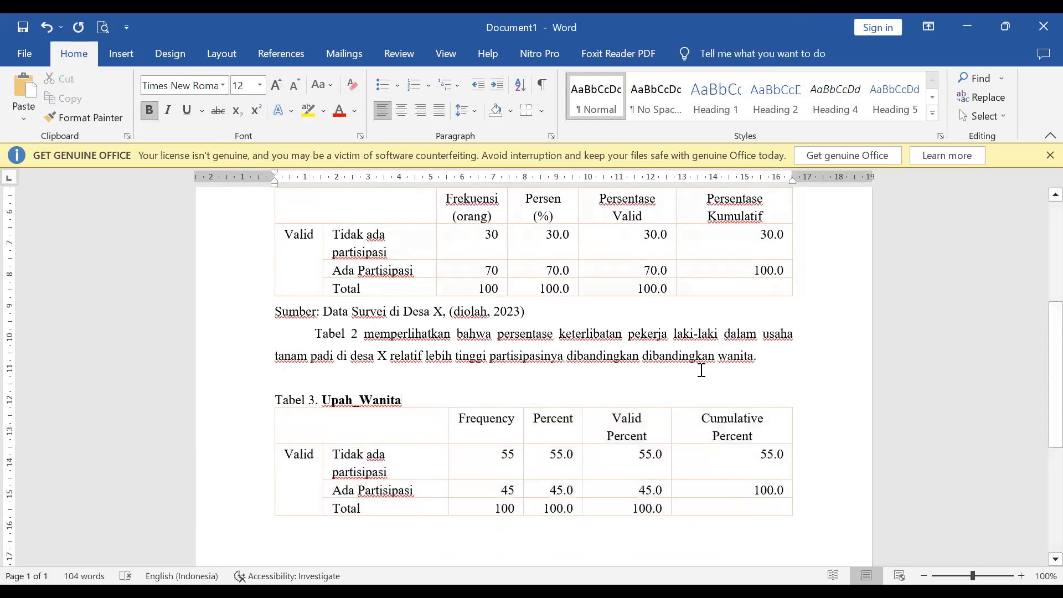
# Format all text in the Statistics table under Tabel 1 as Times New Roman, size 12
pyautogui.scroll(7, 635, 392)
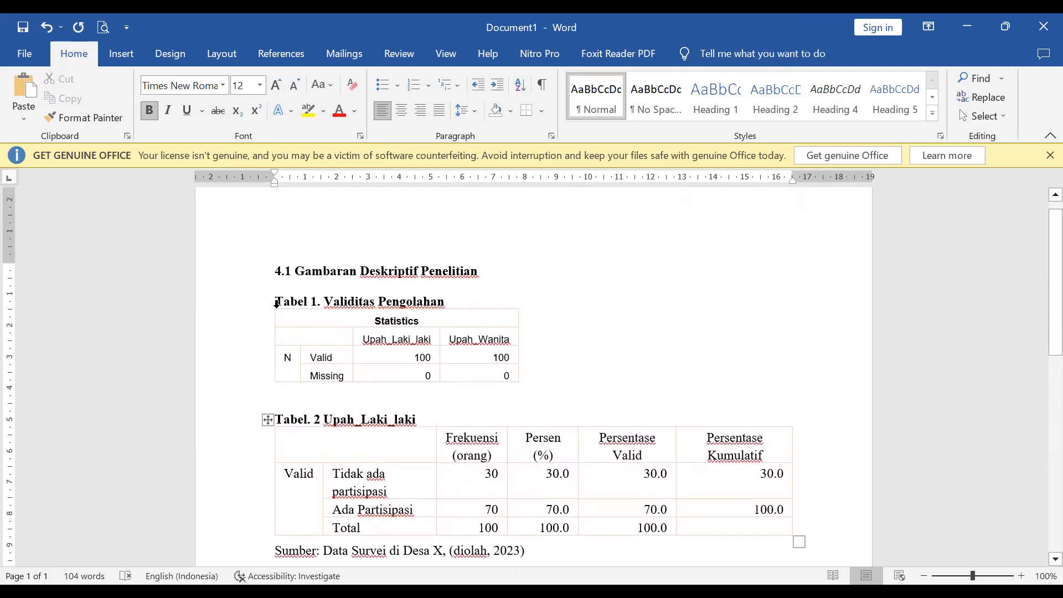
pyautogui.click(269, 303)
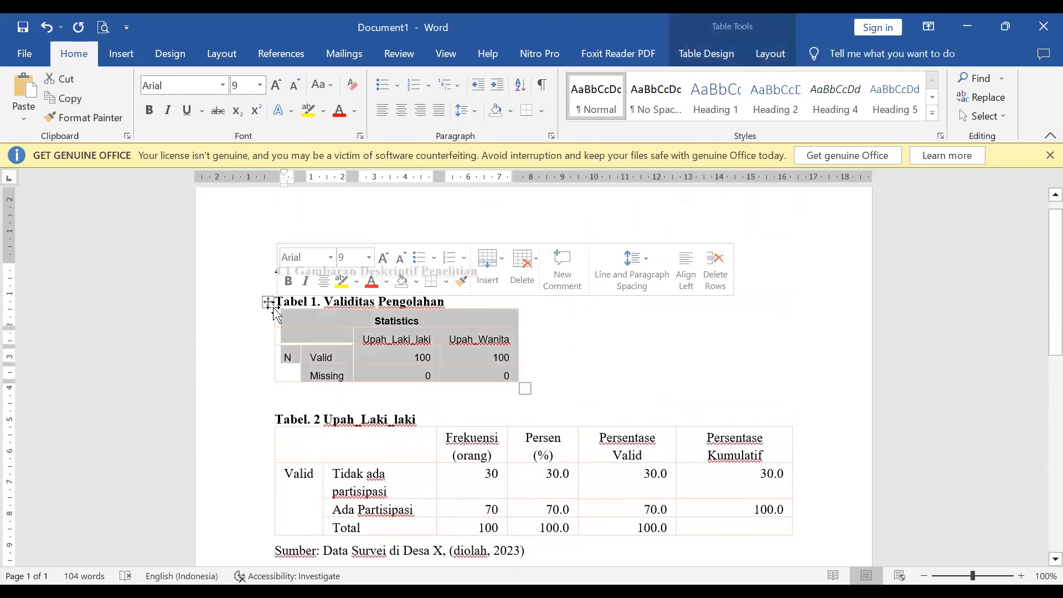
pyautogui.click(223, 86)
pyautogui.click(226, 183)
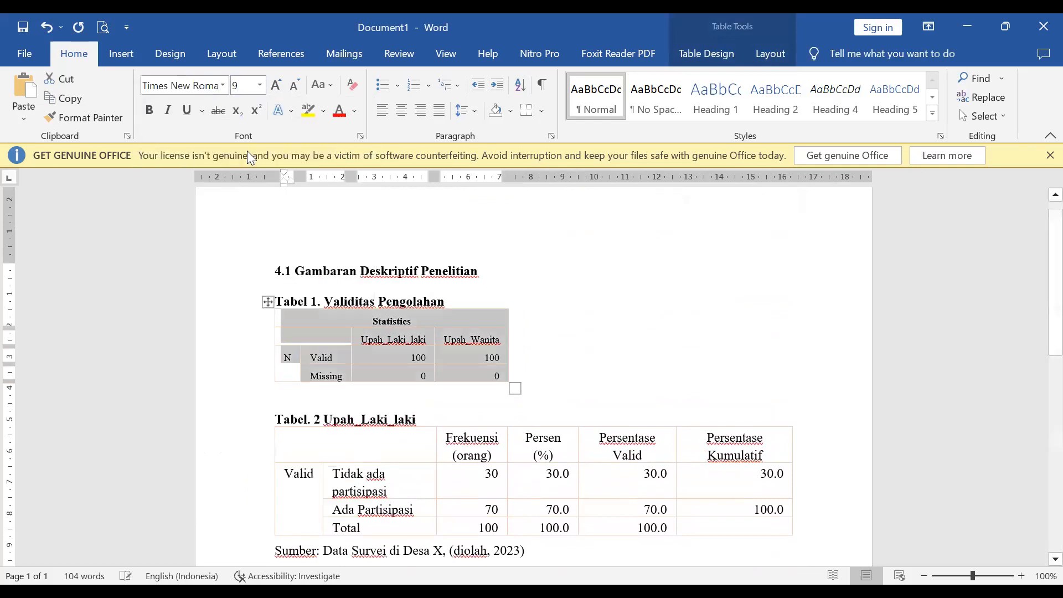
pyautogui.click(259, 85)
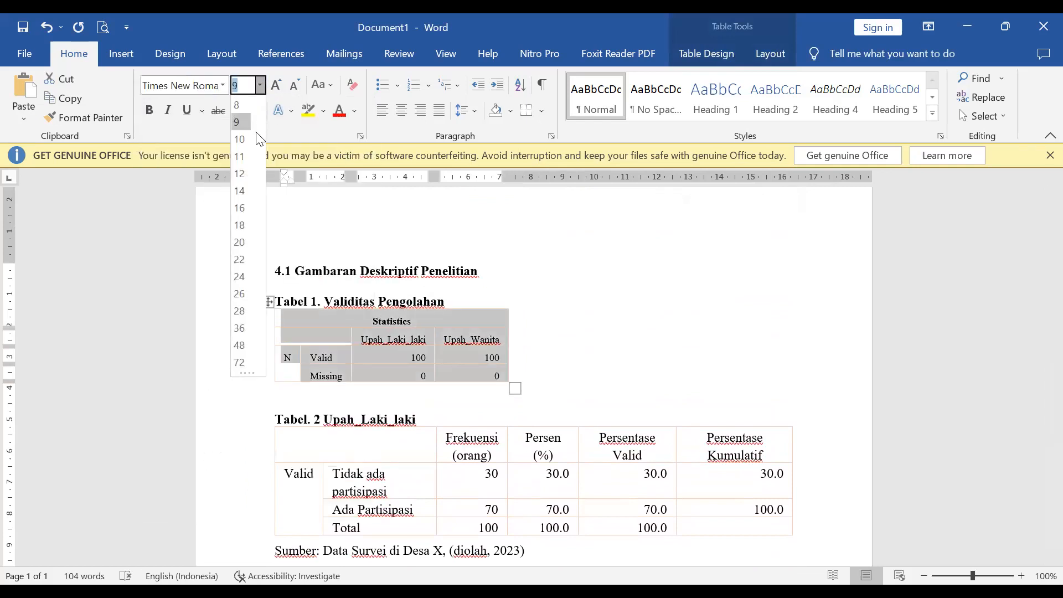
pyautogui.click(240, 176)
pyautogui.click(498, 298)
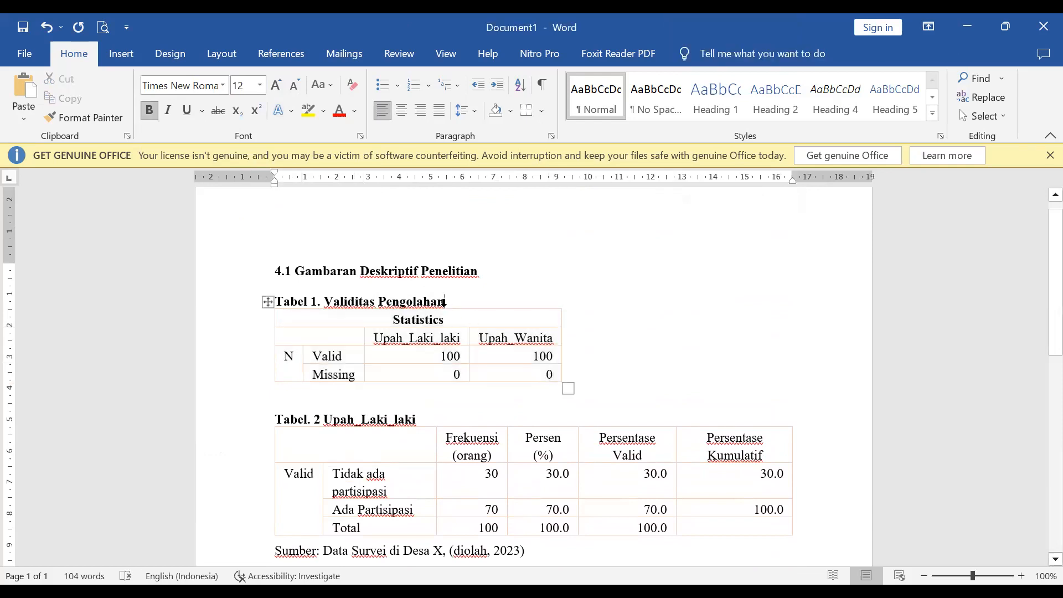
# Delete the "Statistics" title row from the table under Tabel 1
pyautogui.click(246, 323)
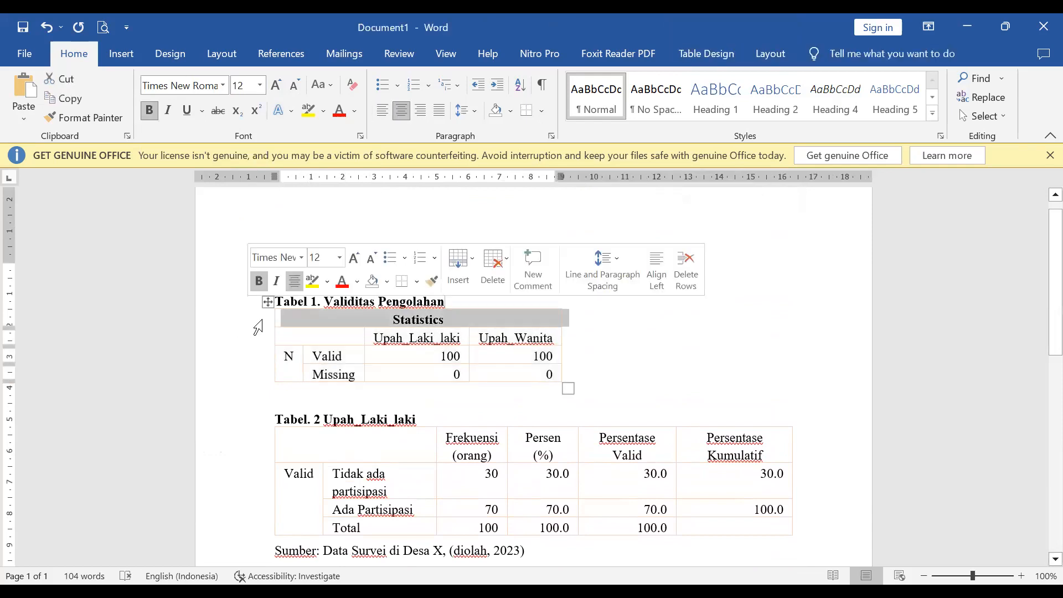
pyautogui.rightClick(391, 318)
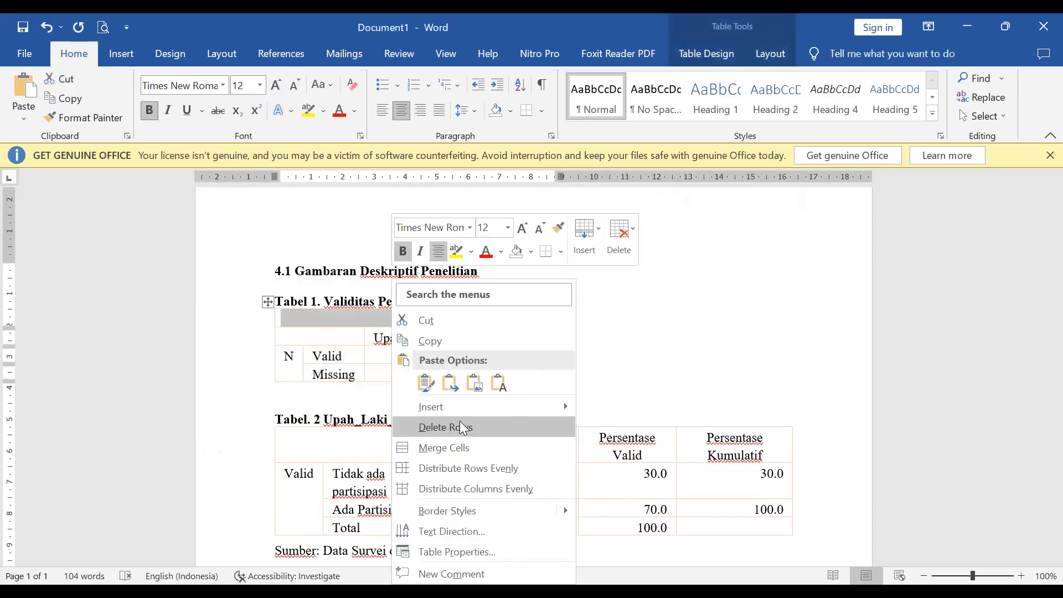
pyautogui.click(459, 422)
pyautogui.click(455, 302)
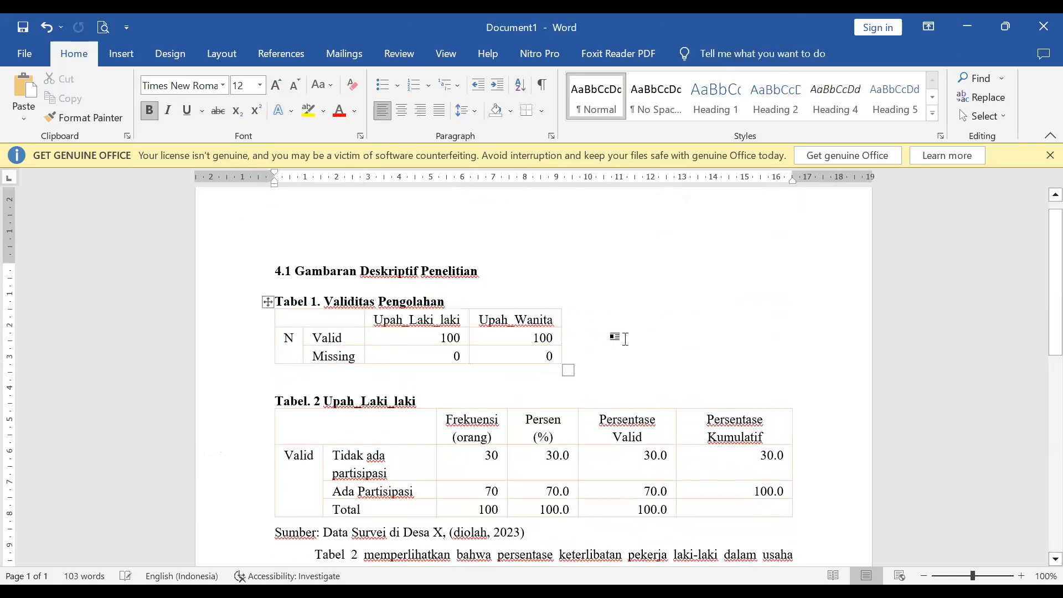
pyautogui.scroll(-3, 619, 338)
pyautogui.scroll(-2, 677, 339)
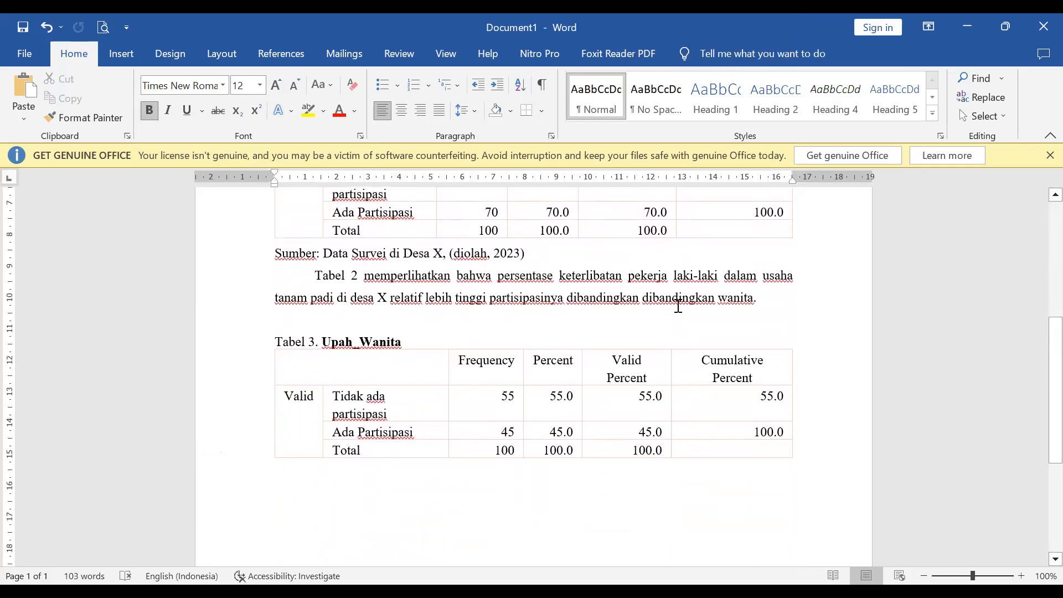